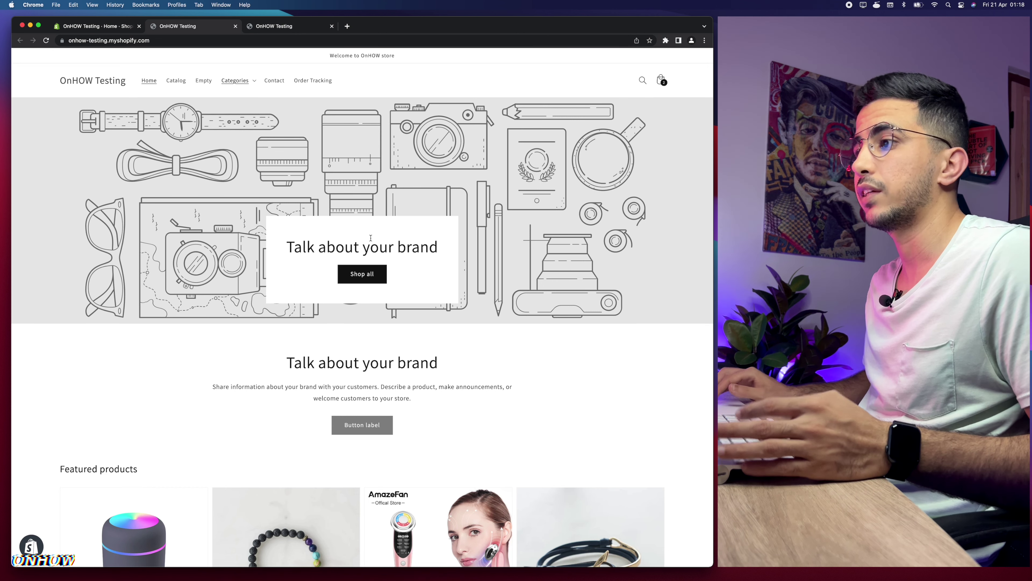
# Step: Examine the navigation bar of the default storefront, including the Categories and Order Tracking links
pyautogui.scroll(5, 243, 78)
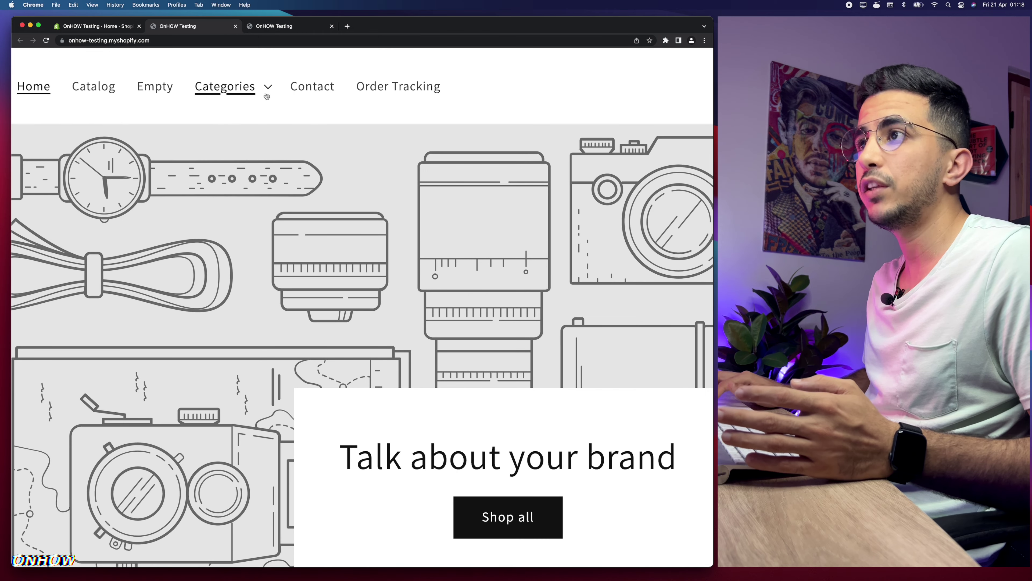
pyautogui.scroll(1, 231, 144)
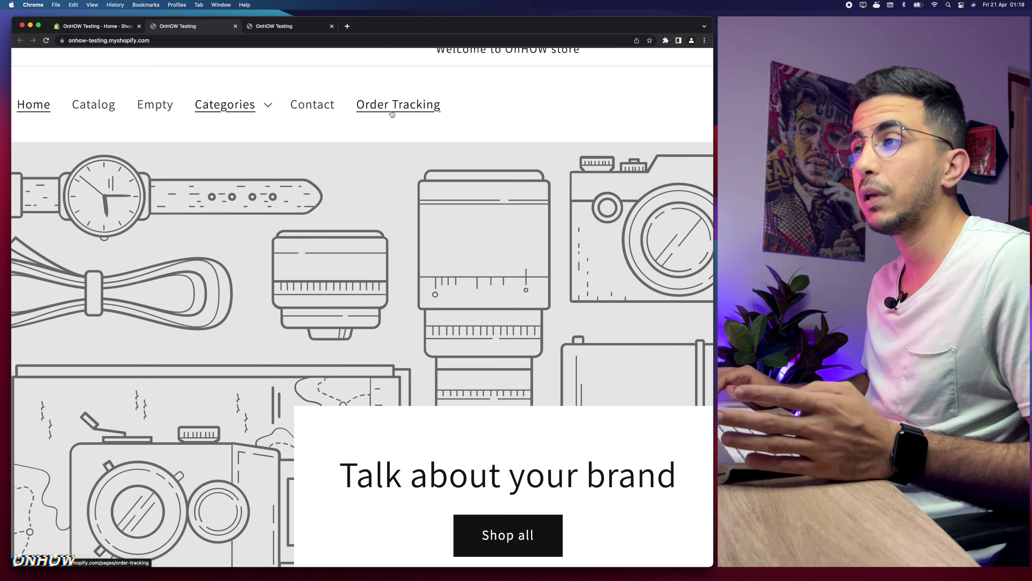
pyautogui.scroll(-5, 392, 114)
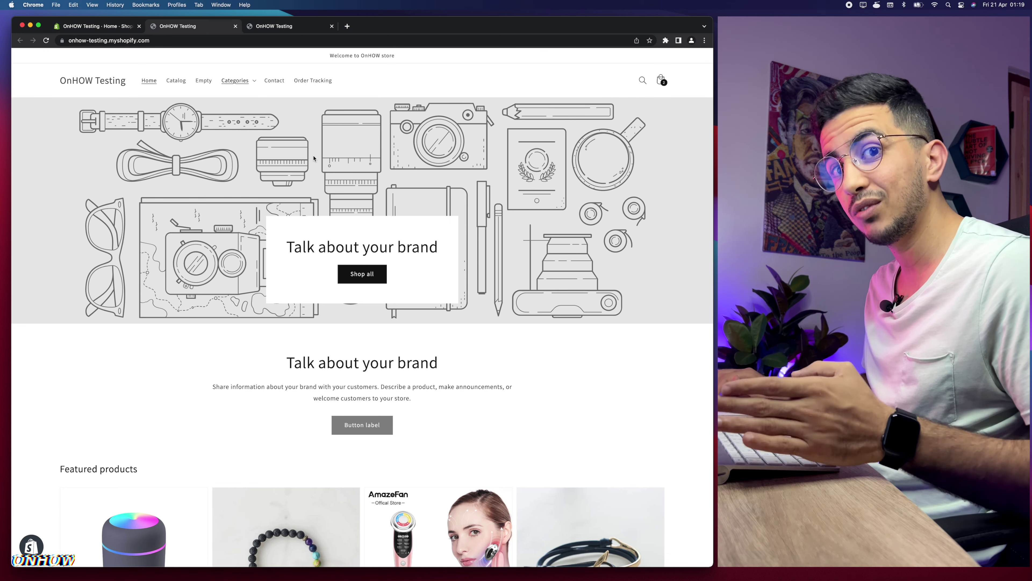
# Step: Switch to the customised storefront and expand the Footwear submenu under Categories, then close the menu
pyautogui.click(266, 27)
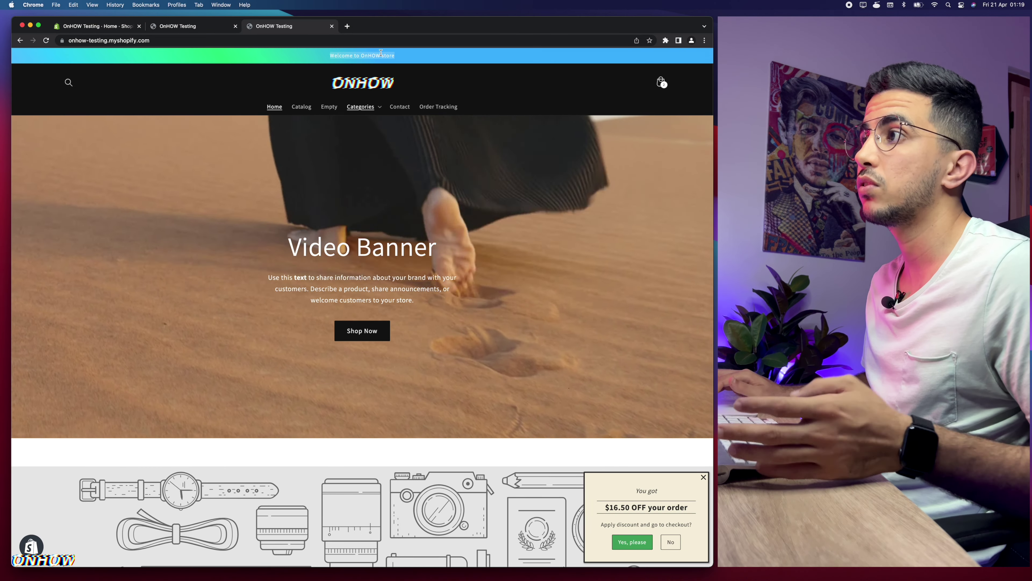
pyautogui.click(371, 108)
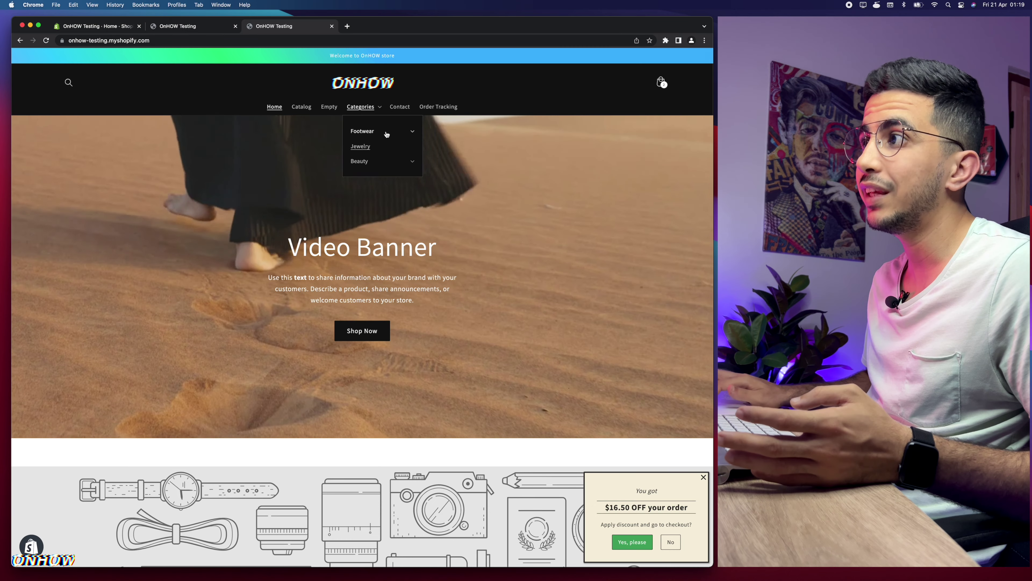
pyautogui.click(385, 131)
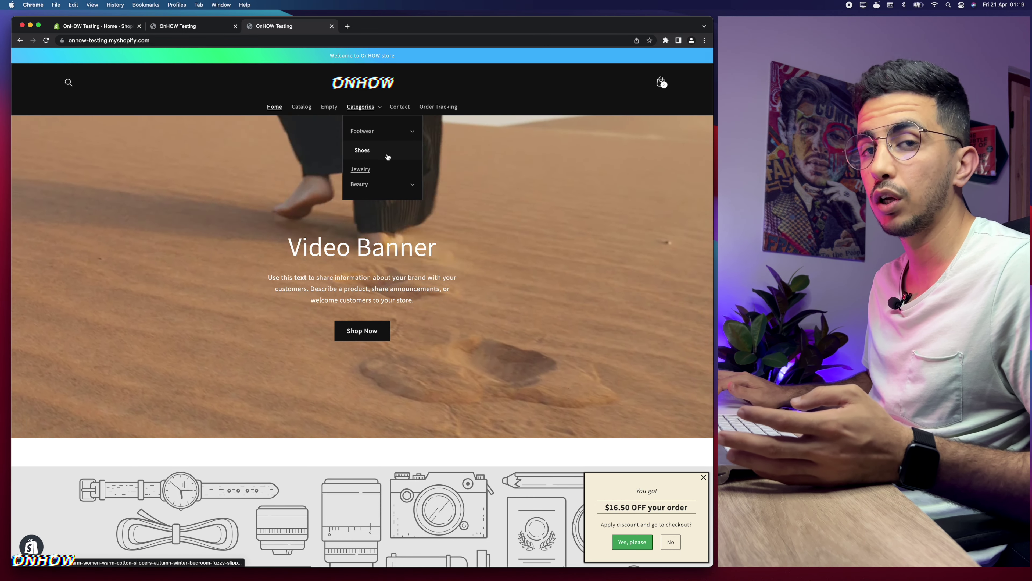
pyautogui.click(535, 96)
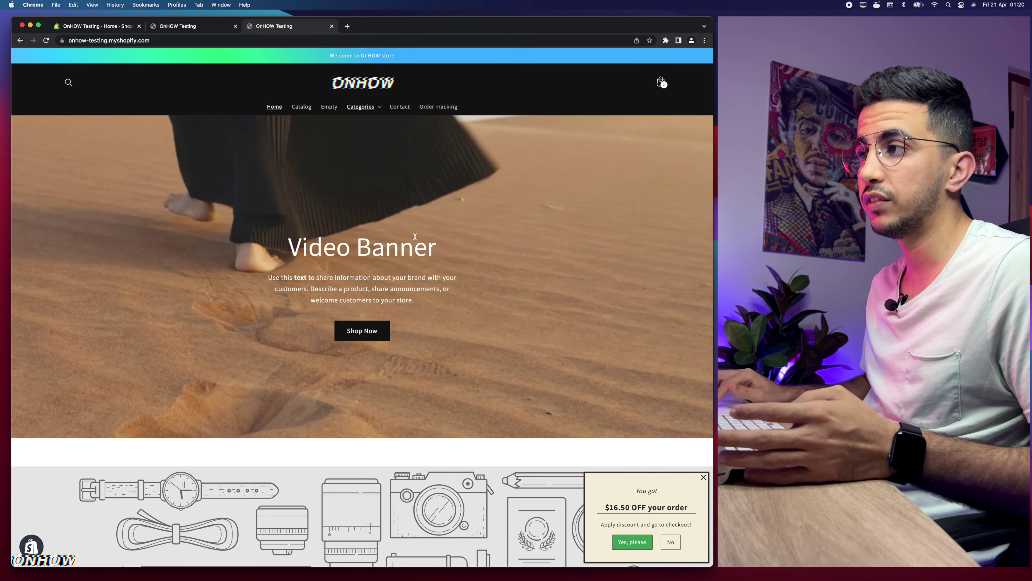
# Step: Examine the customised home page's sections, including the AmazeFan face massager's title, price and colour options in Featured products
pyautogui.scroll(-3, 400, 216)
pyautogui.scroll(-3, 400, 216)
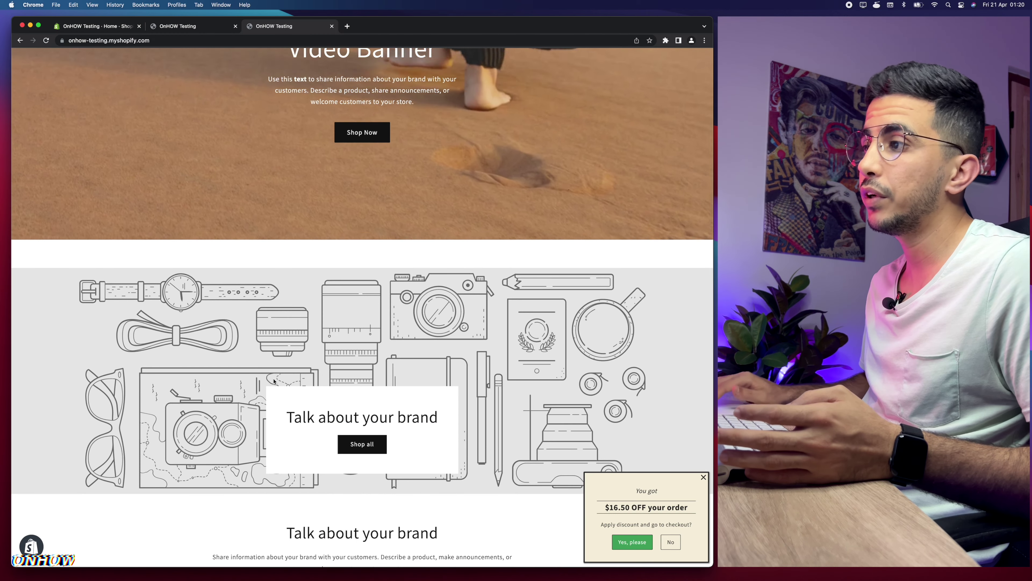
pyautogui.scroll(-8, 313, 333)
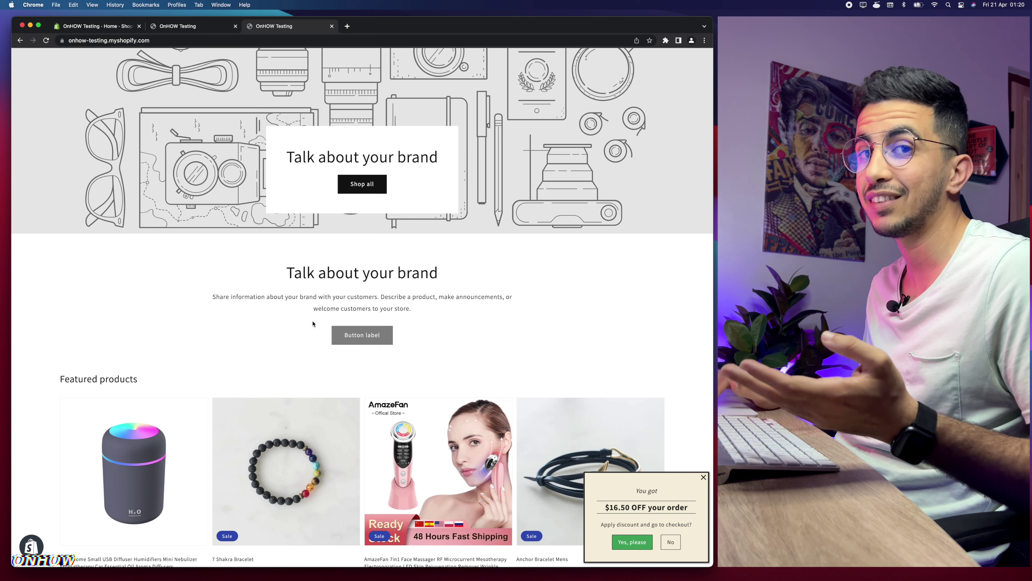
pyautogui.scroll(-6, 313, 323)
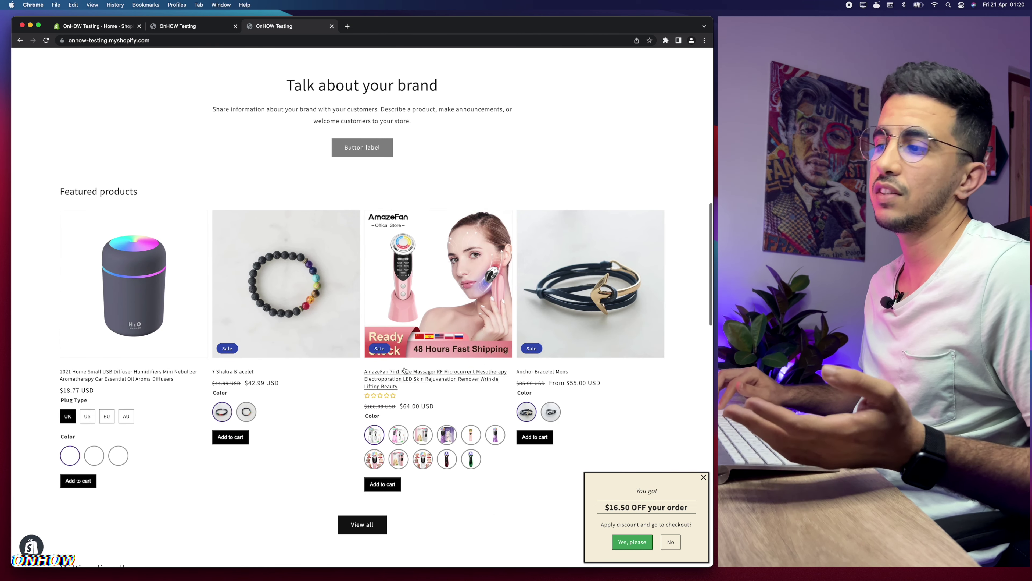
pyautogui.scroll(5, 430, 448)
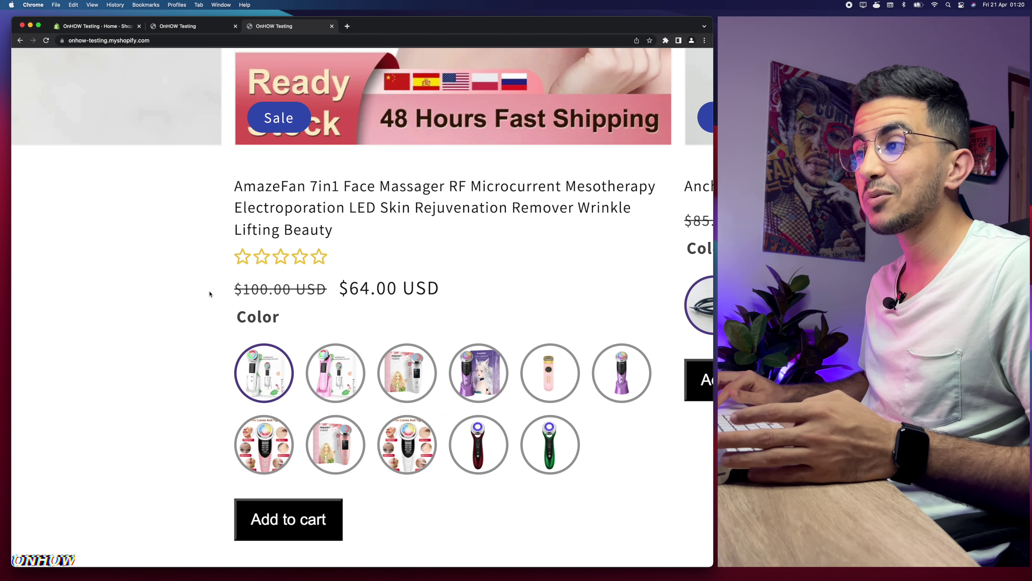
pyautogui.moveTo(209, 293); pyautogui.dragTo(234, 181)
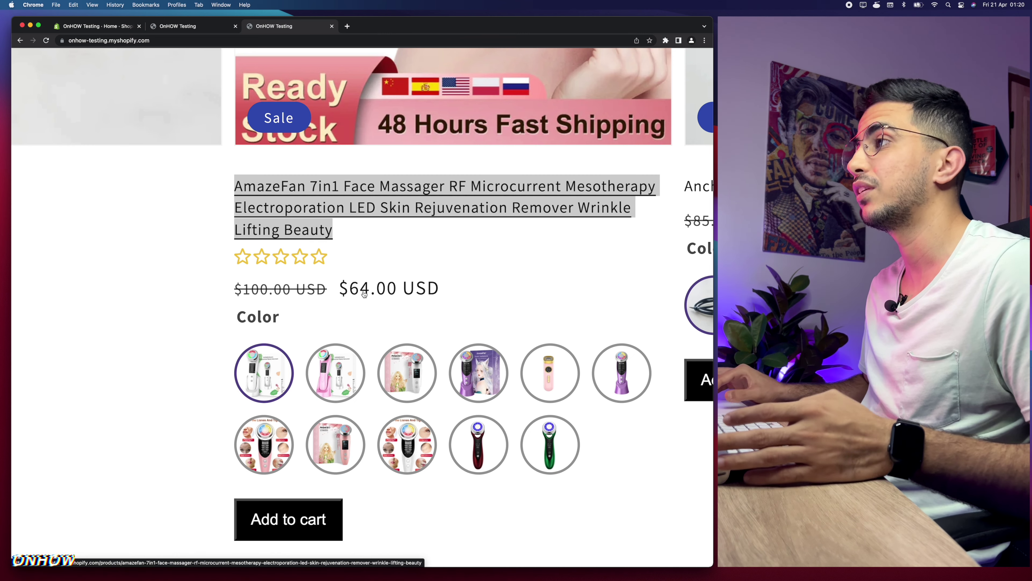
pyautogui.scroll(-5, 364, 293)
pyautogui.scroll(15, 335, 307)
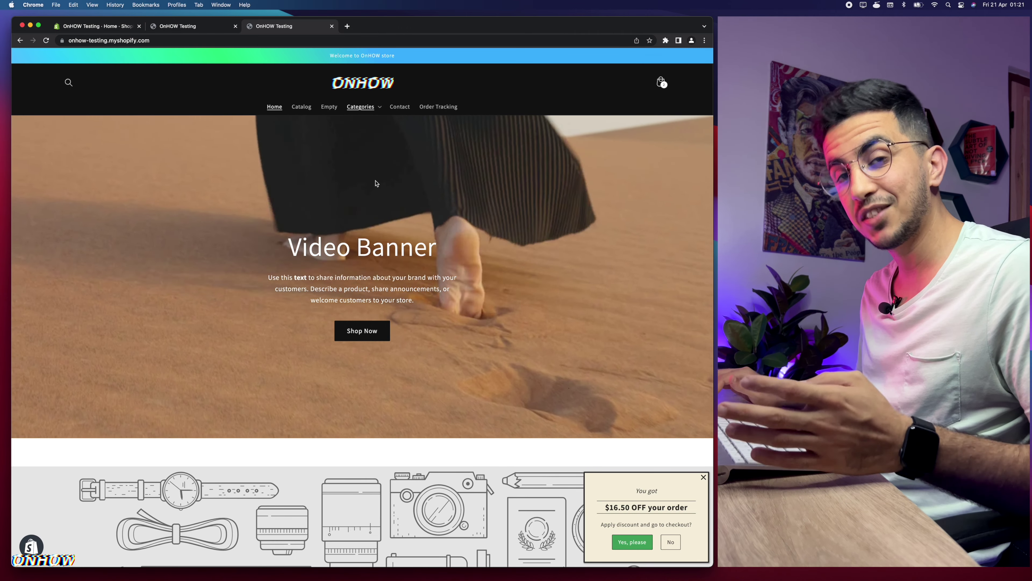
# Step: Close both storefront pages, view the online store from the Shopify admin, and inspect its navigation bar
pyautogui.click(331, 25)
pyautogui.click(235, 26)
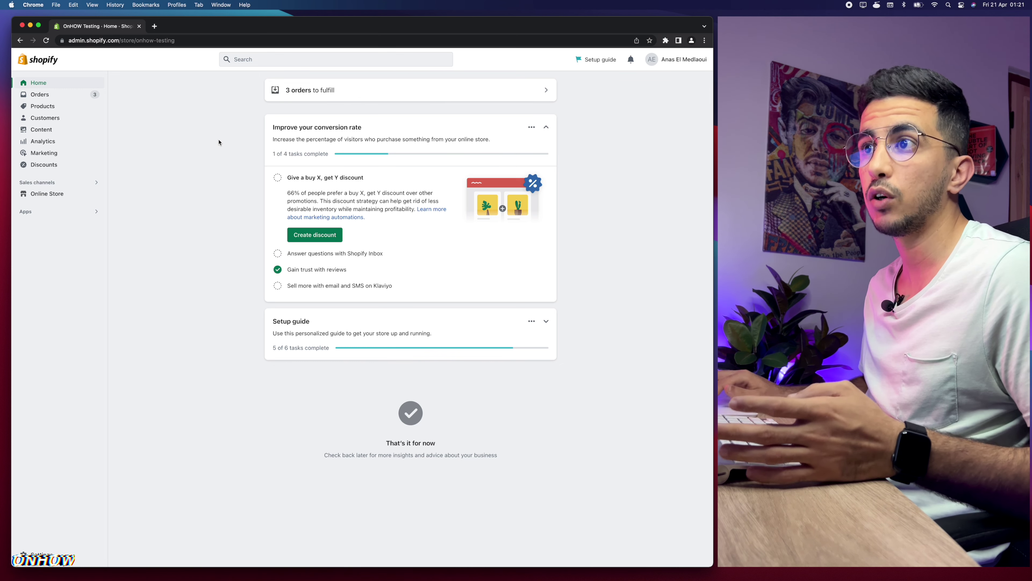
pyautogui.click(97, 194)
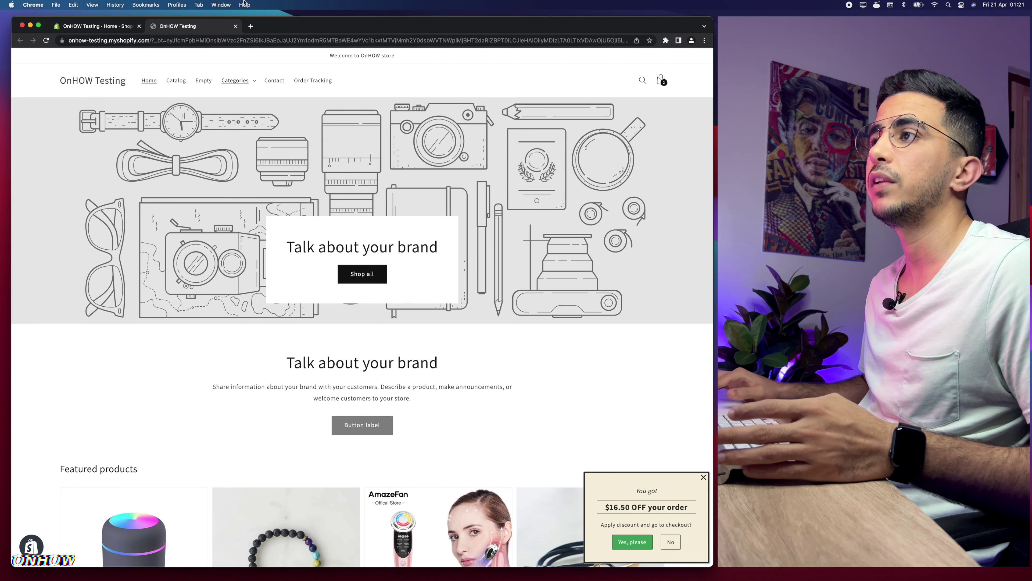
pyautogui.scroll(5, 184, 79)
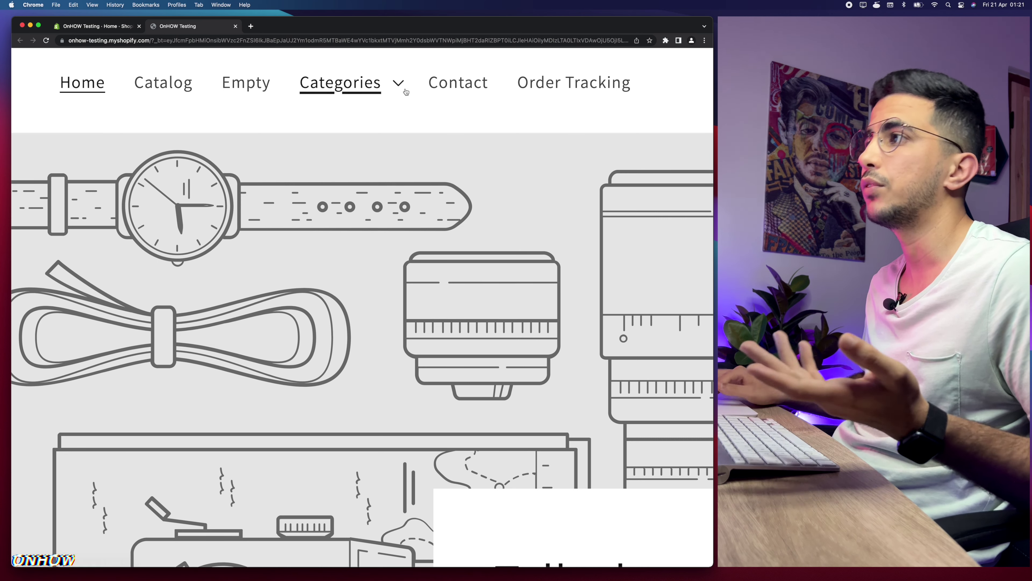
pyautogui.scroll(-5, 393, 130)
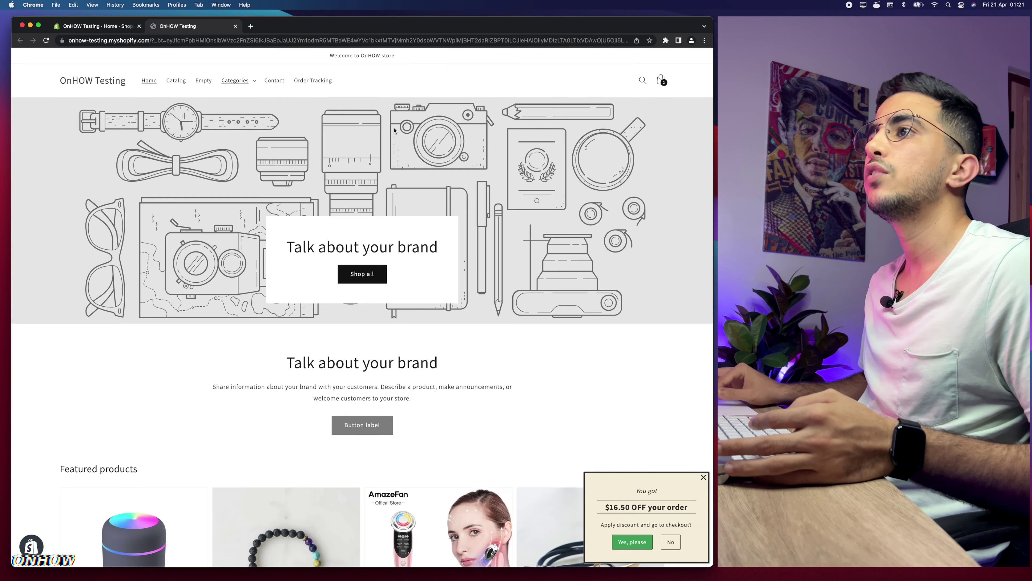
# Step: Return to the Shopify admin and open the Main menu from the online store's navigation settings
pyautogui.click(120, 25)
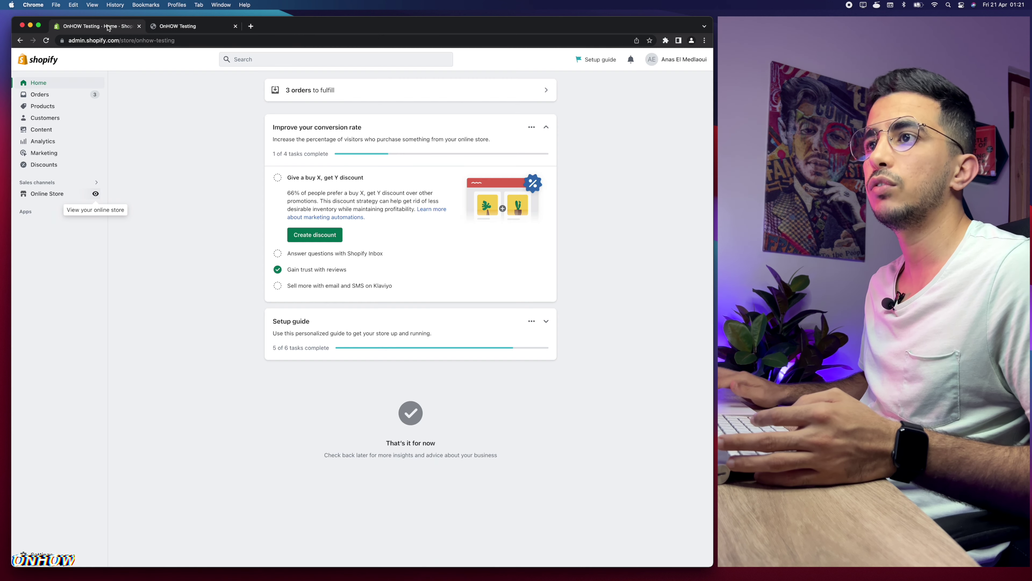
pyautogui.click(46, 193)
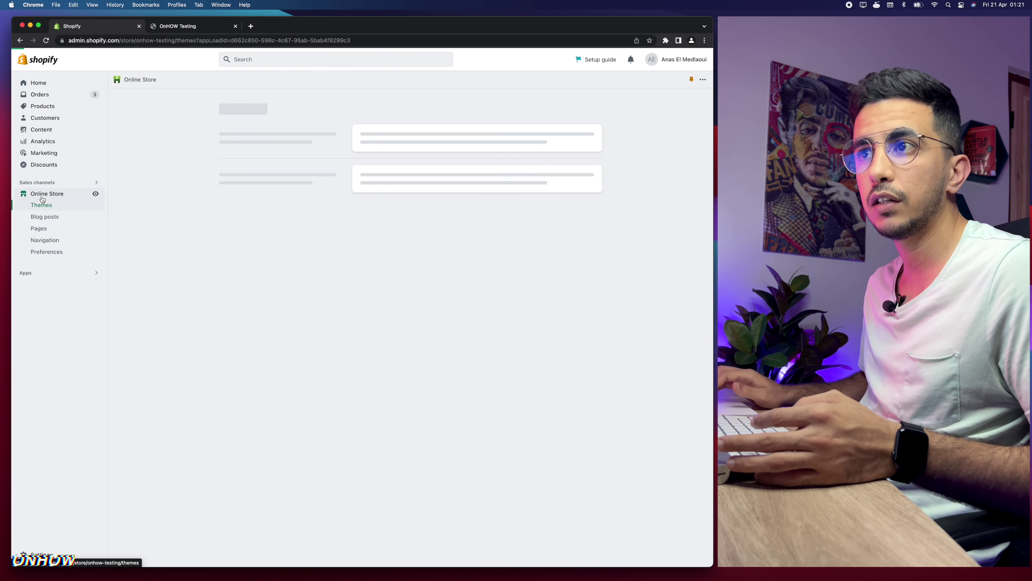
pyautogui.click(45, 240)
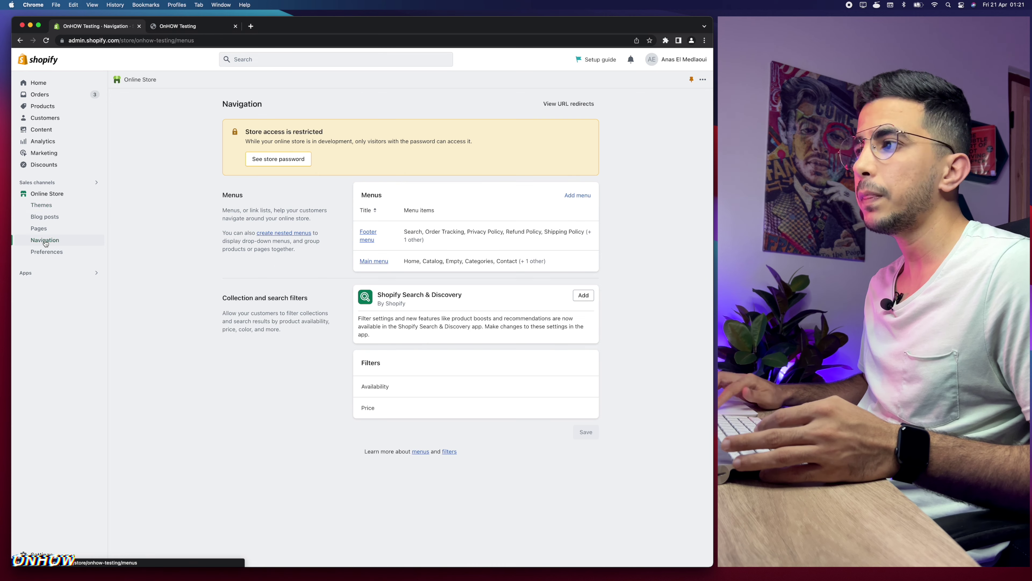
pyautogui.click(374, 262)
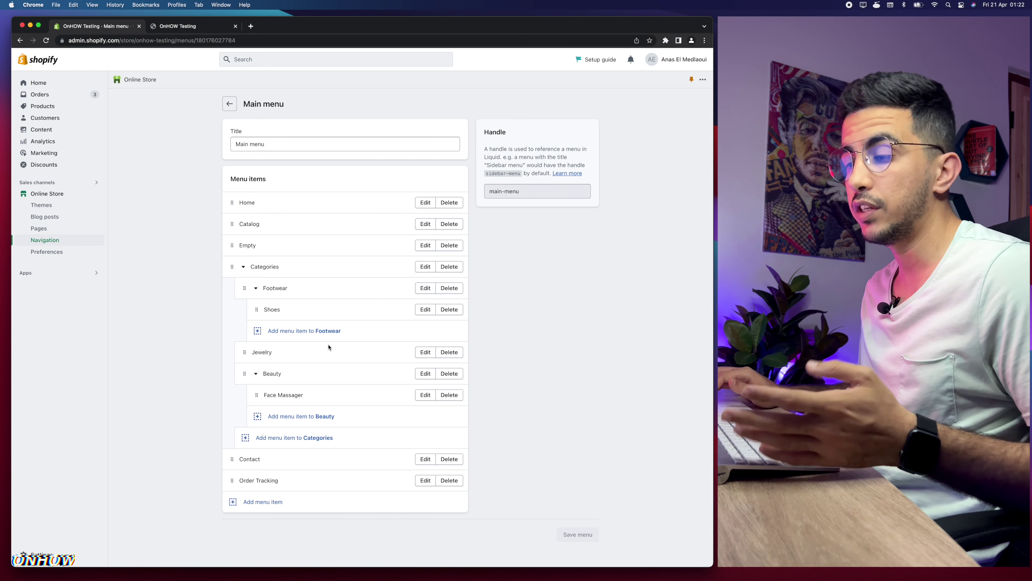
# Step: Create a new main menu item named "categories" and show the available link destinations
pyautogui.click(254, 504)
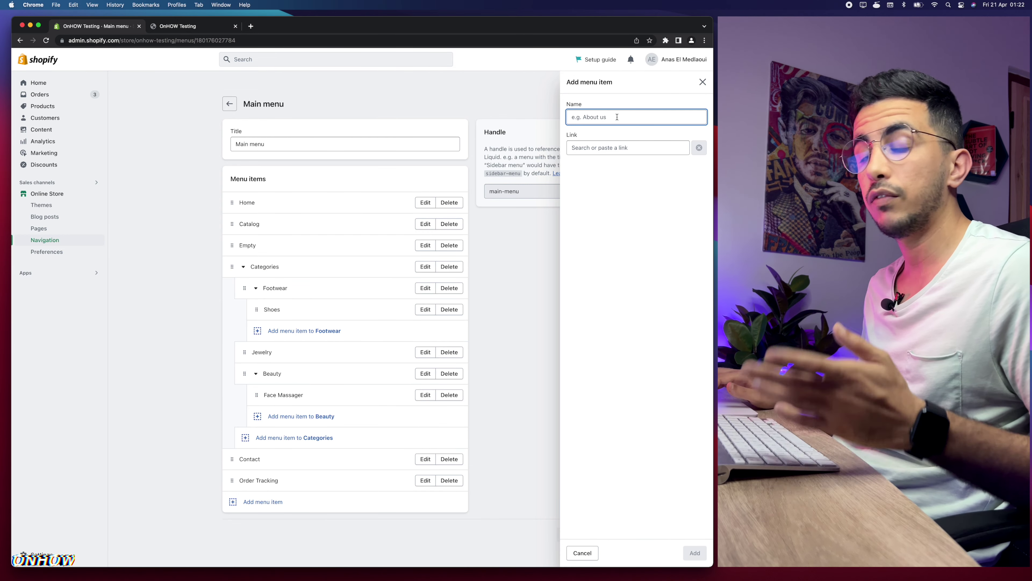
pyautogui.write('cat')
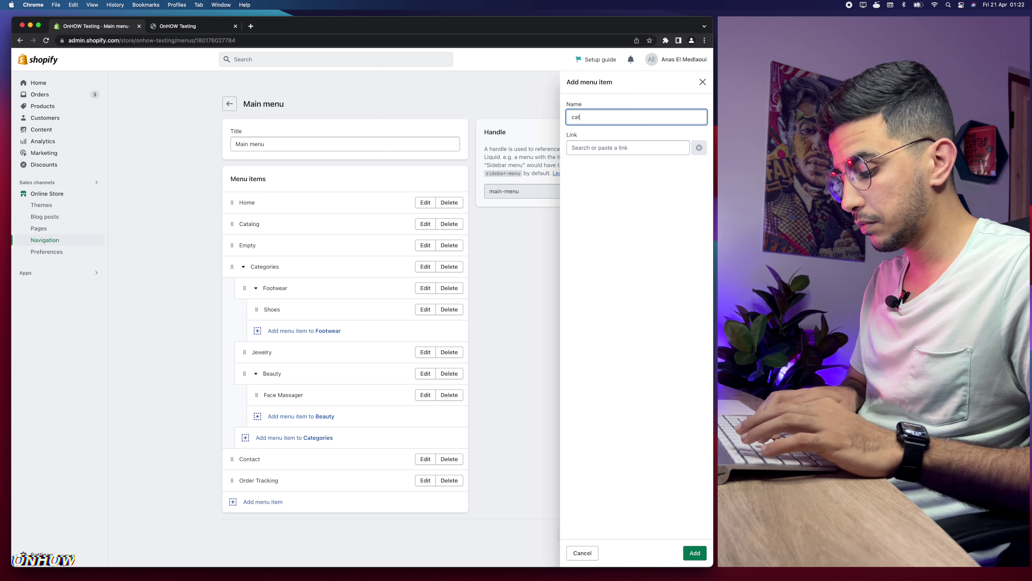
pyautogui.write('egories')
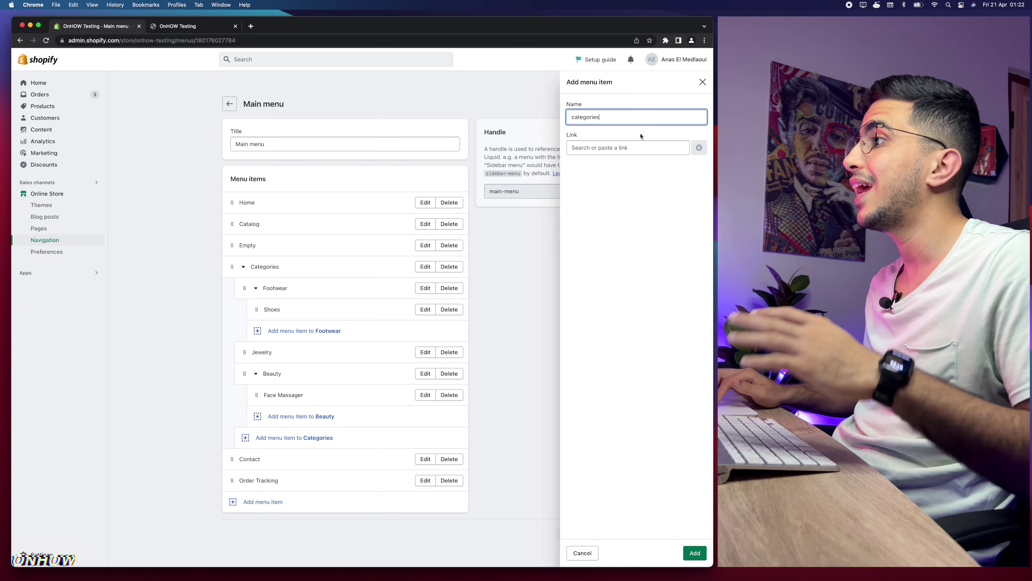
pyautogui.click(626, 149)
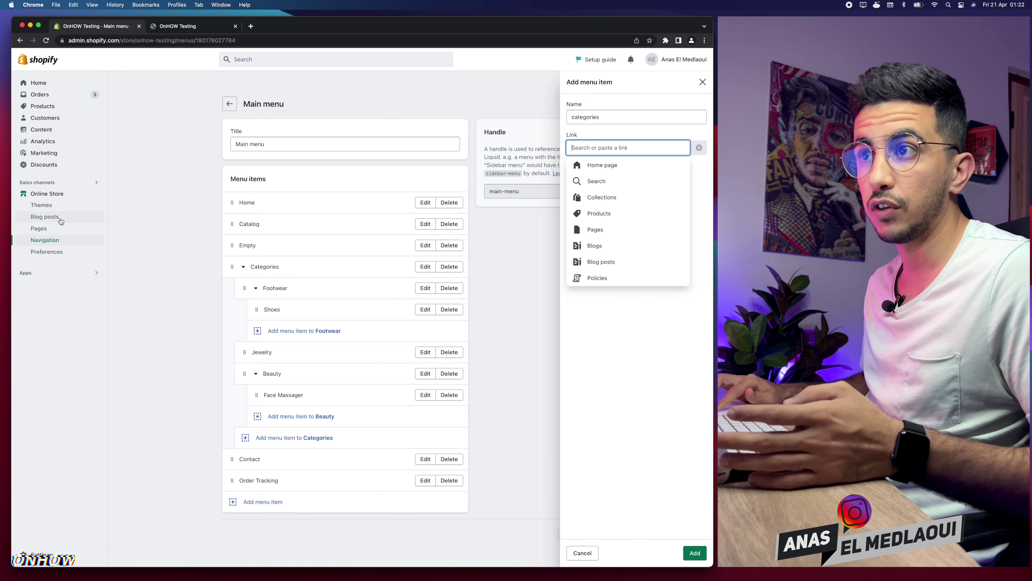
# Step: Examine the online store's Pages entry and the items nested under Categories in the main menu
pyautogui.rightClick(39, 233)
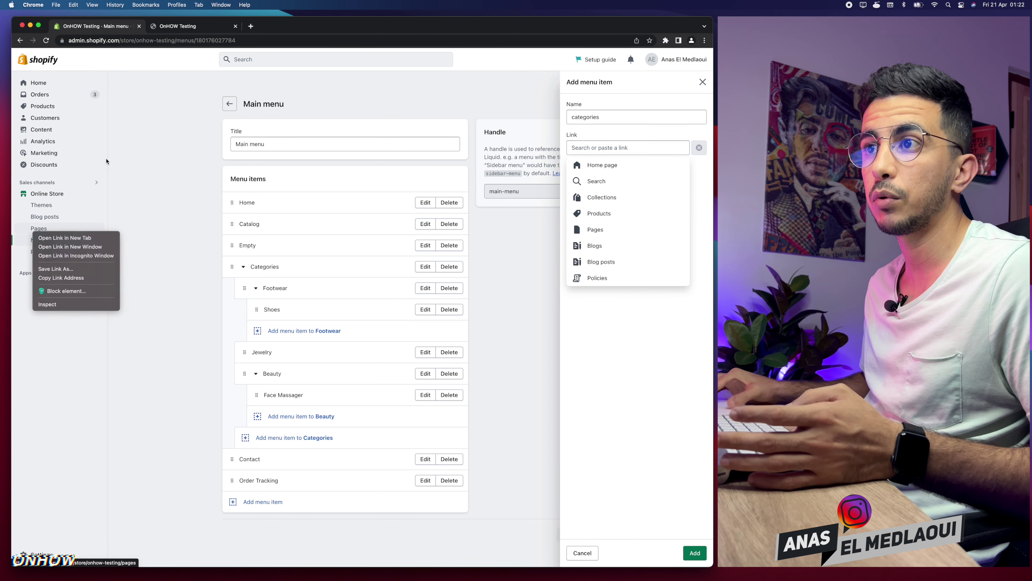
pyautogui.press('Escape')
pyautogui.scroll(5, 38, 232)
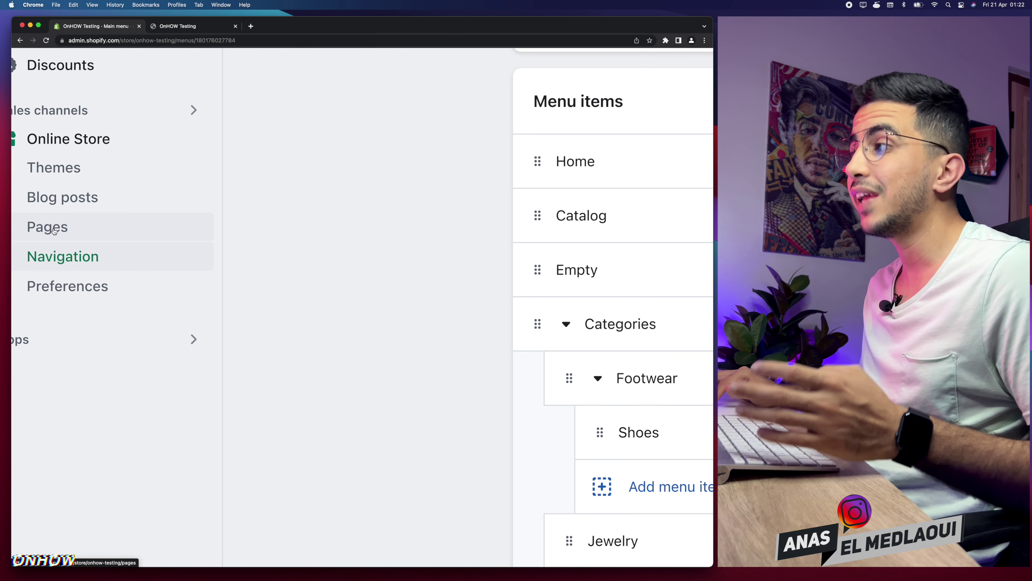
pyautogui.scroll(-5, 320, 387)
pyautogui.hscroll(4, 320, 387)
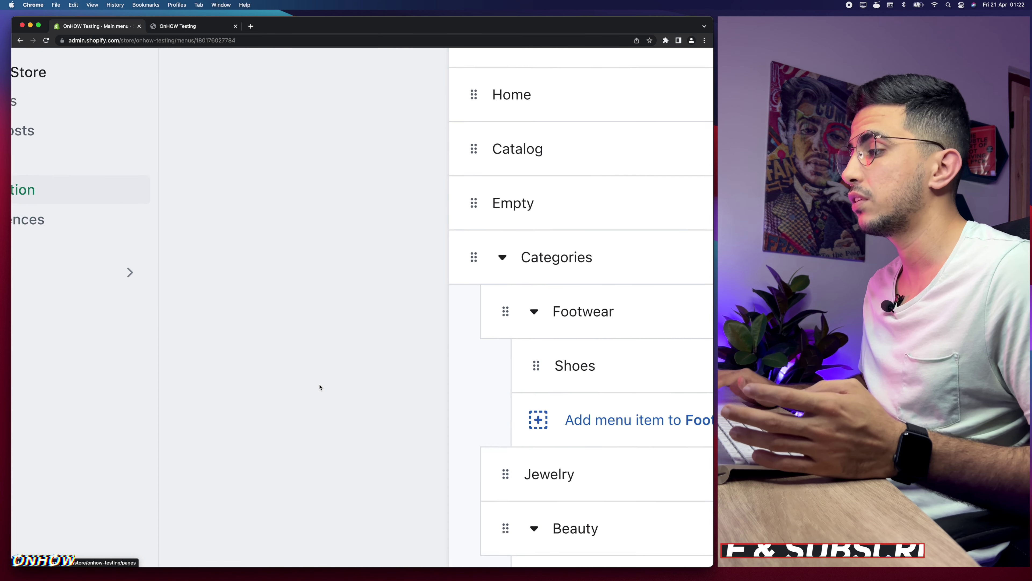
pyautogui.scroll(2, 321, 387)
pyautogui.hscroll(1, 320, 387)
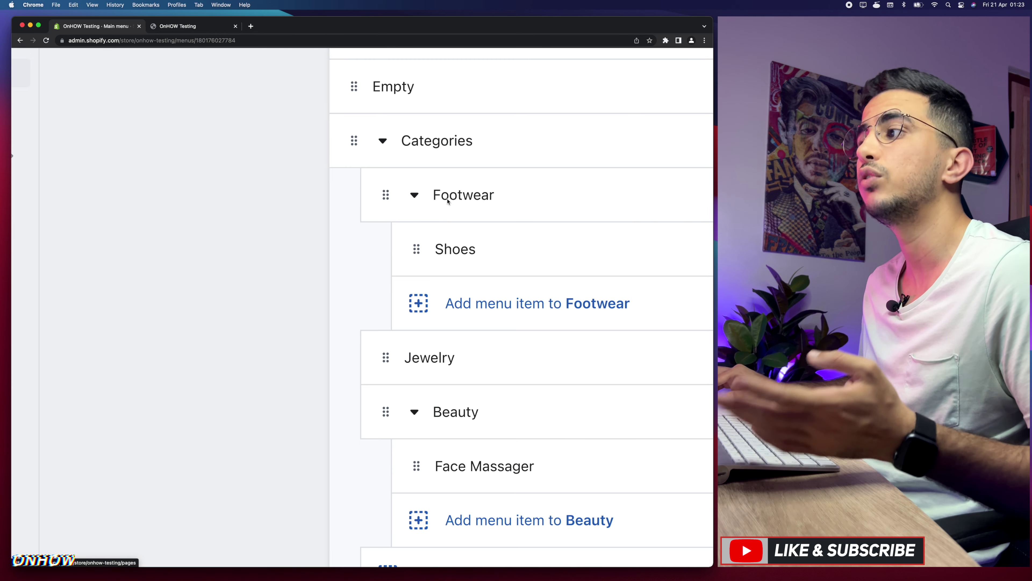
pyautogui.scroll(-5, 448, 201)
# Step: Browse the available pages, link the "categories" item to the Home page, and add it to the main menu
pyautogui.click(650, 148)
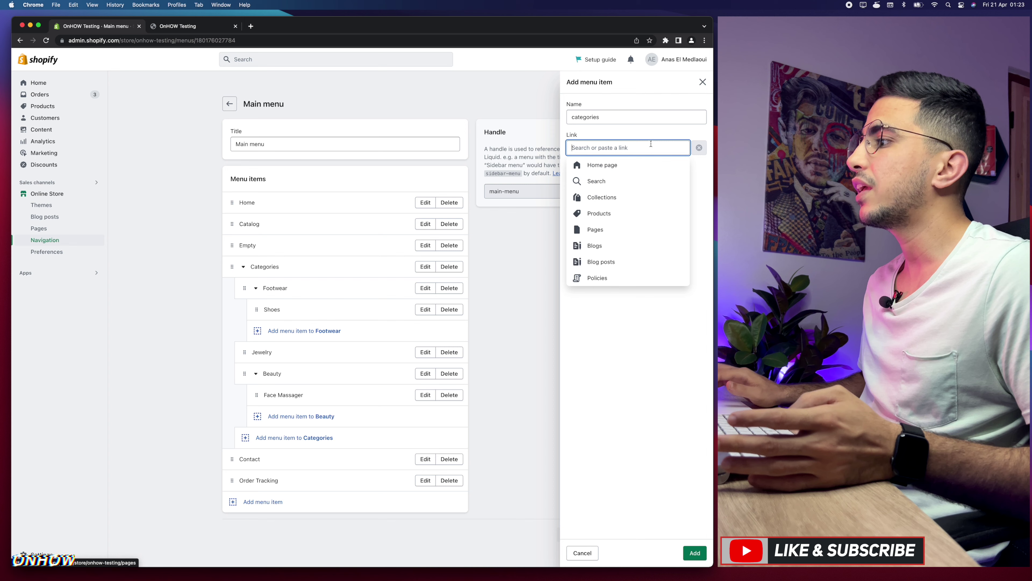
pyautogui.click(610, 235)
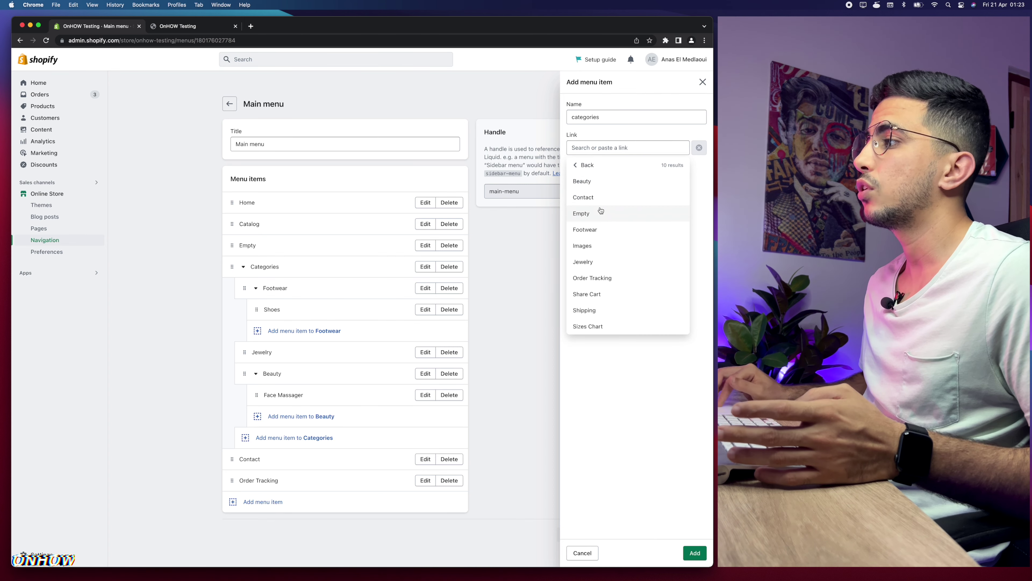
pyautogui.click(596, 165)
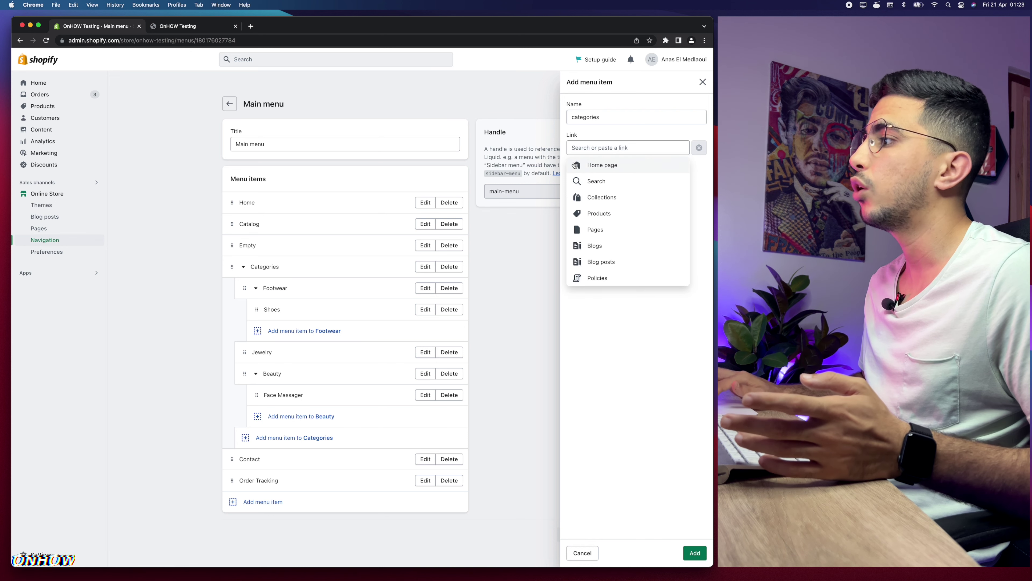
pyautogui.click(597, 165)
pyautogui.press('Return')
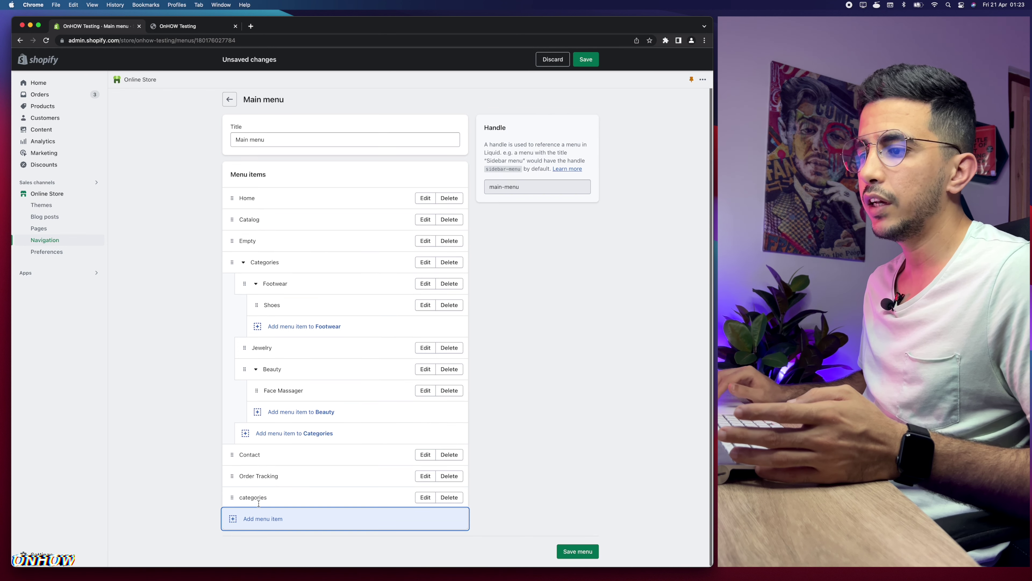
# Step: Add a menu item named "Watches" linked to the Jewelry page to the main menu
pyautogui.moveTo(233, 497); pyautogui.dragTo(235, 501)
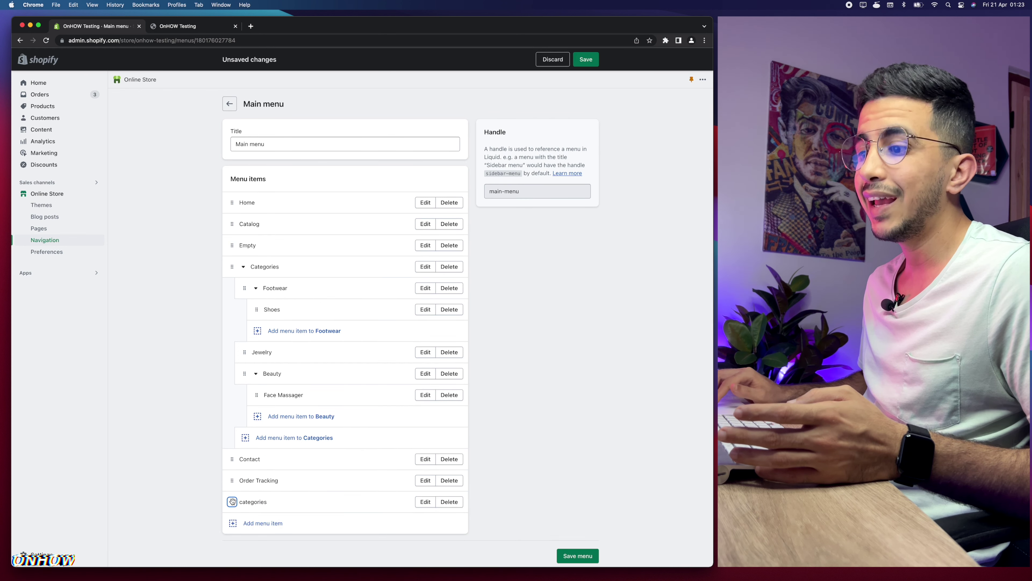
pyautogui.click(251, 526)
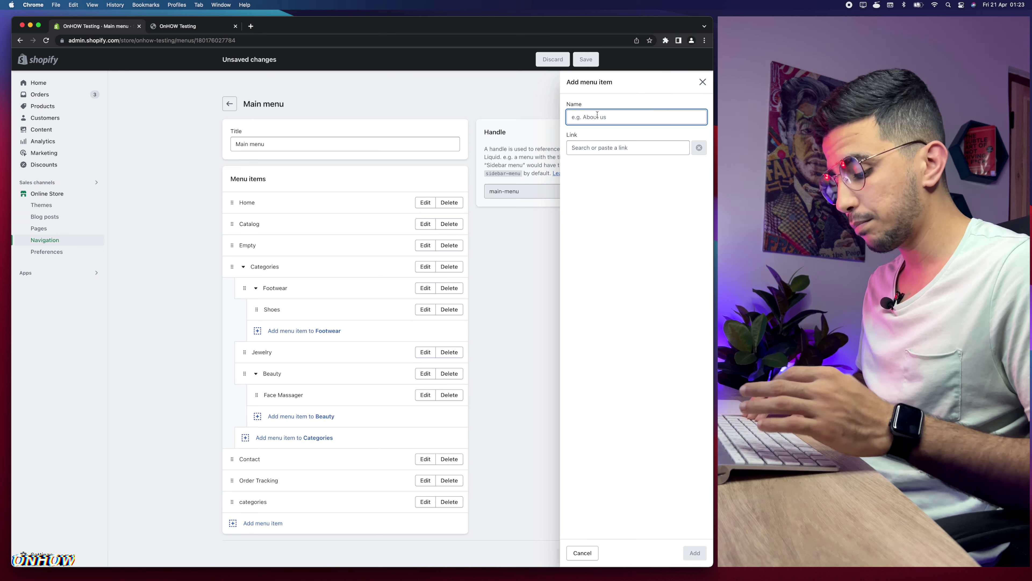
pyautogui.write('Watches')
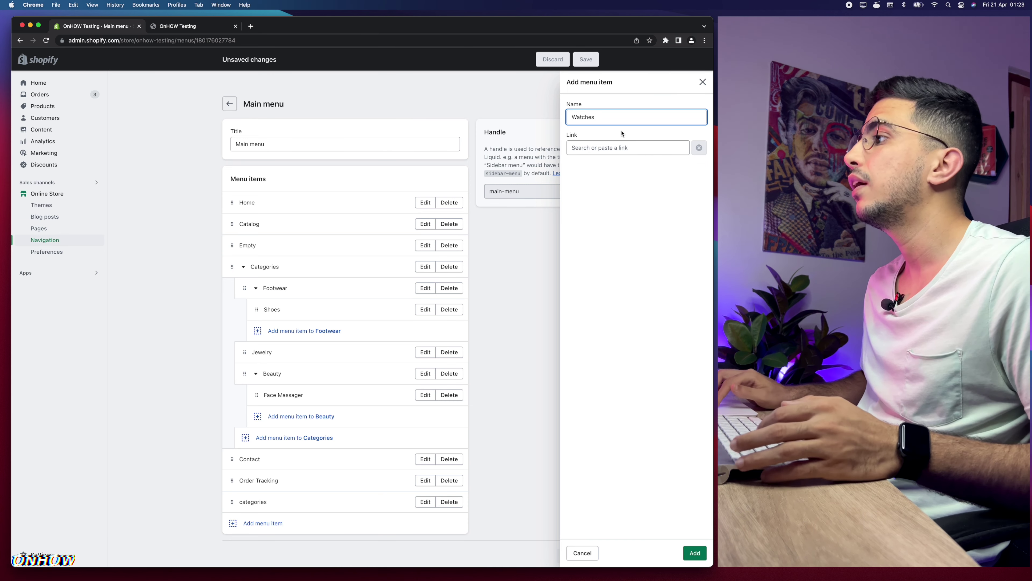
pyautogui.click(614, 148)
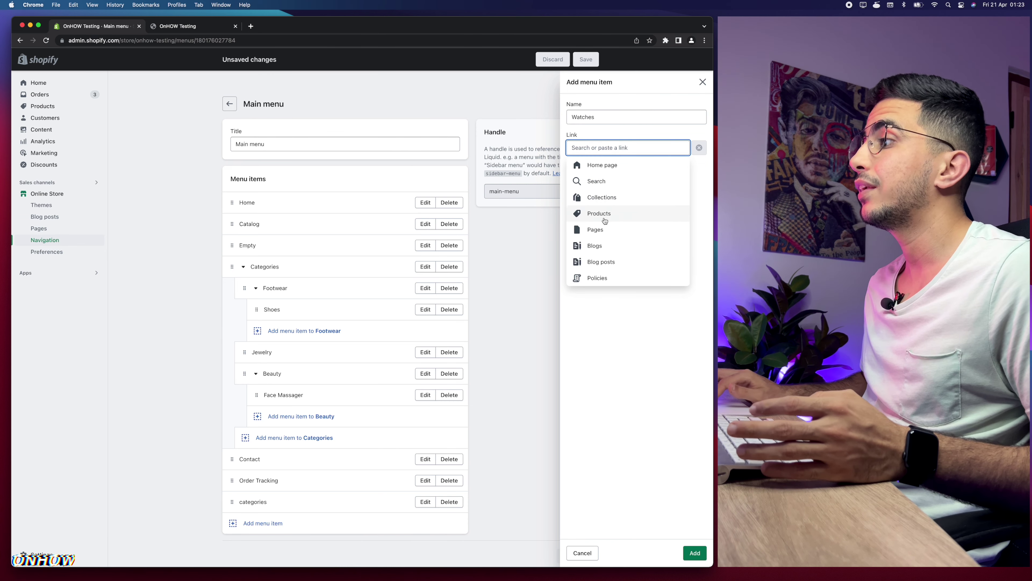
pyautogui.click(594, 231)
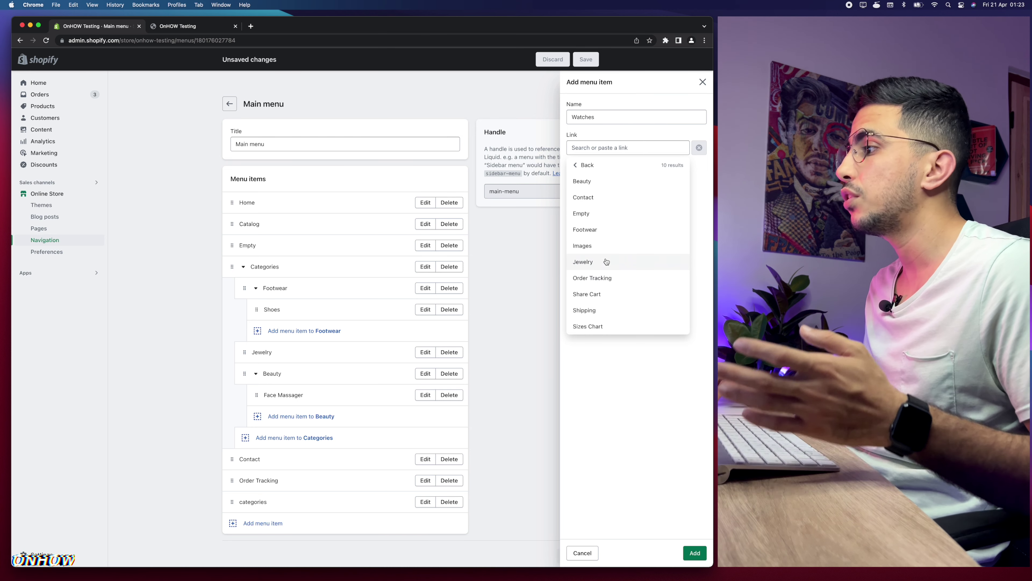
pyautogui.click(605, 261)
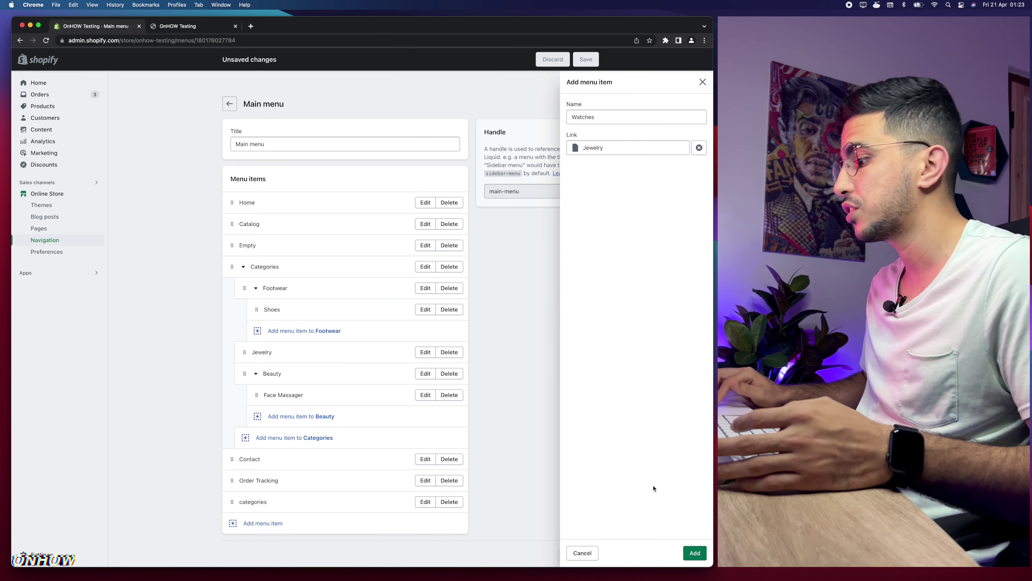
pyautogui.click(695, 552)
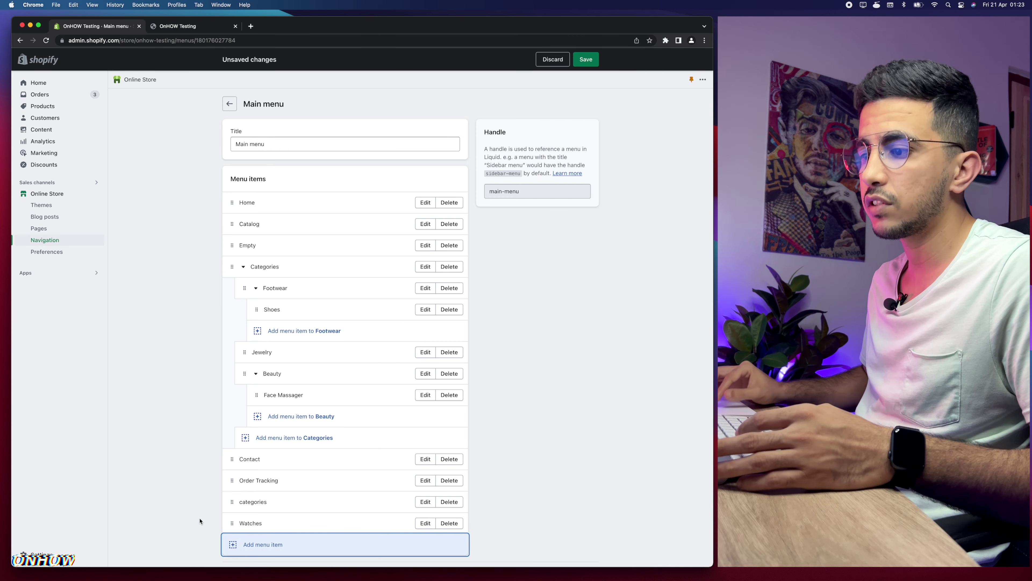
# Step: Compare the new entries in the admin's main menu with the navigation shown in the storefront header
pyautogui.scroll(5, 241, 520)
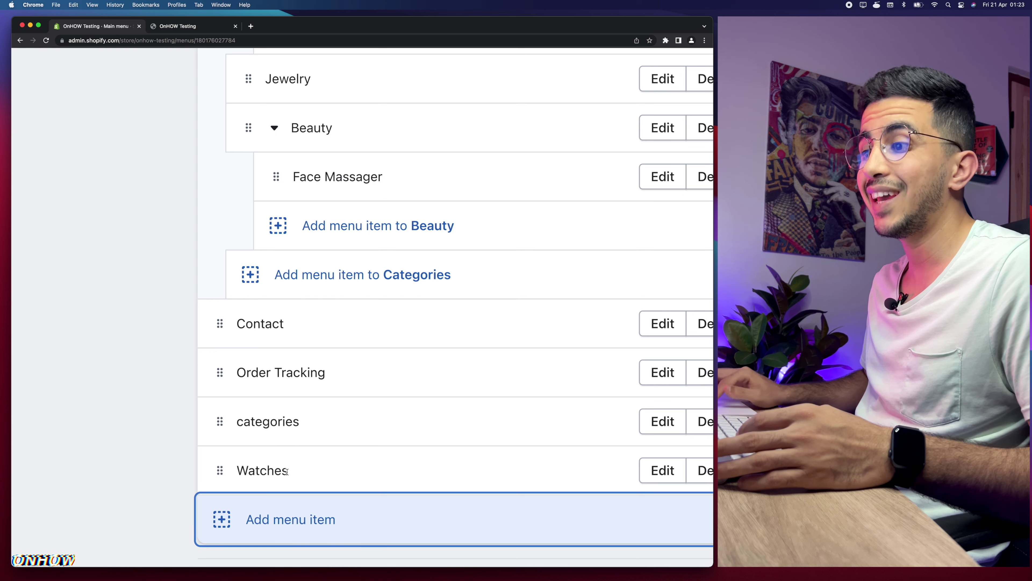
pyautogui.scroll(-5, 269, 453)
pyautogui.click(198, 27)
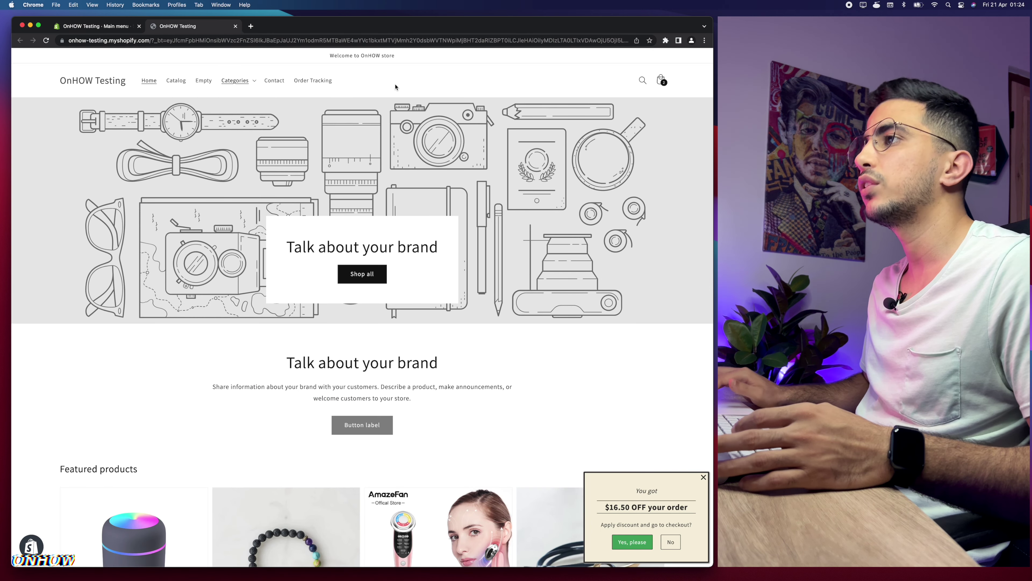
pyautogui.click(95, 26)
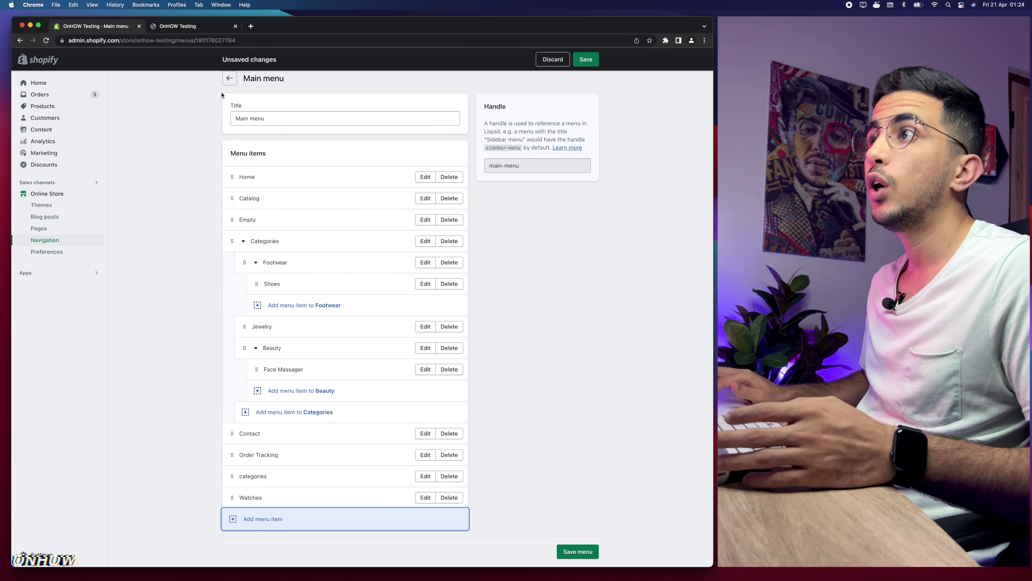
pyautogui.click(190, 27)
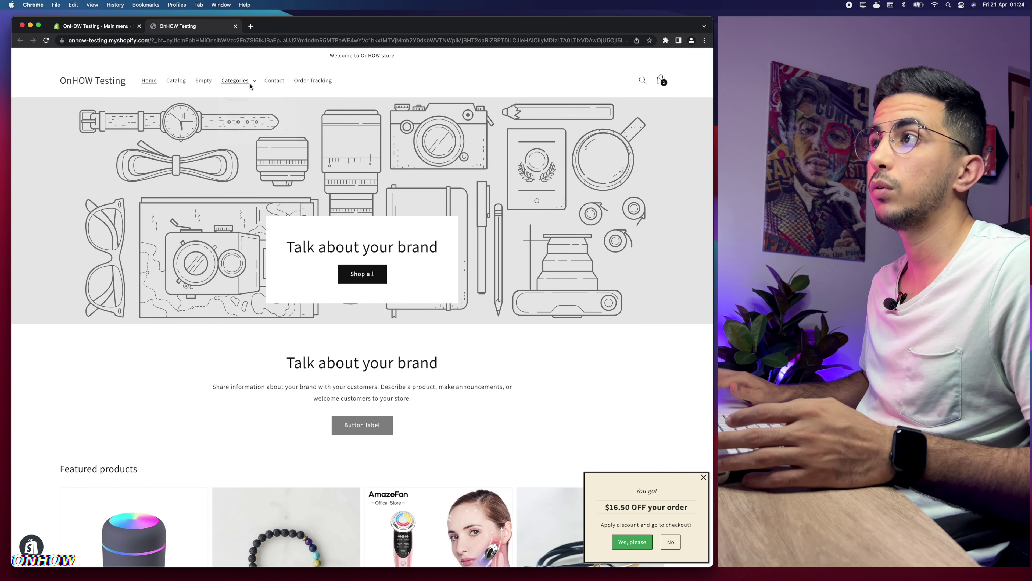
pyautogui.click(104, 28)
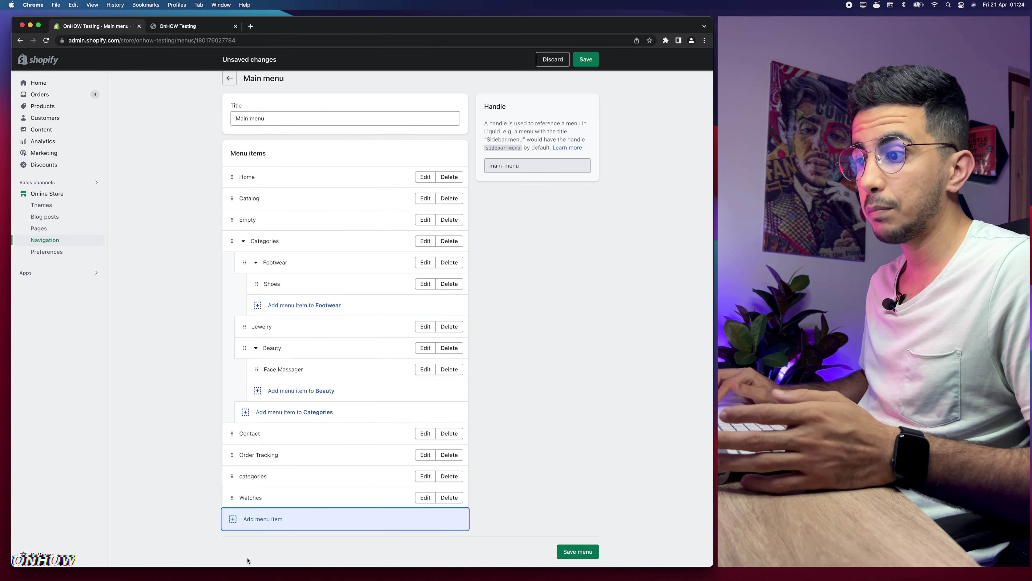
# Step: Nest the "Watches" item under the new lowercase "categories" item in the main menu
pyautogui.scroll(5, 235, 502)
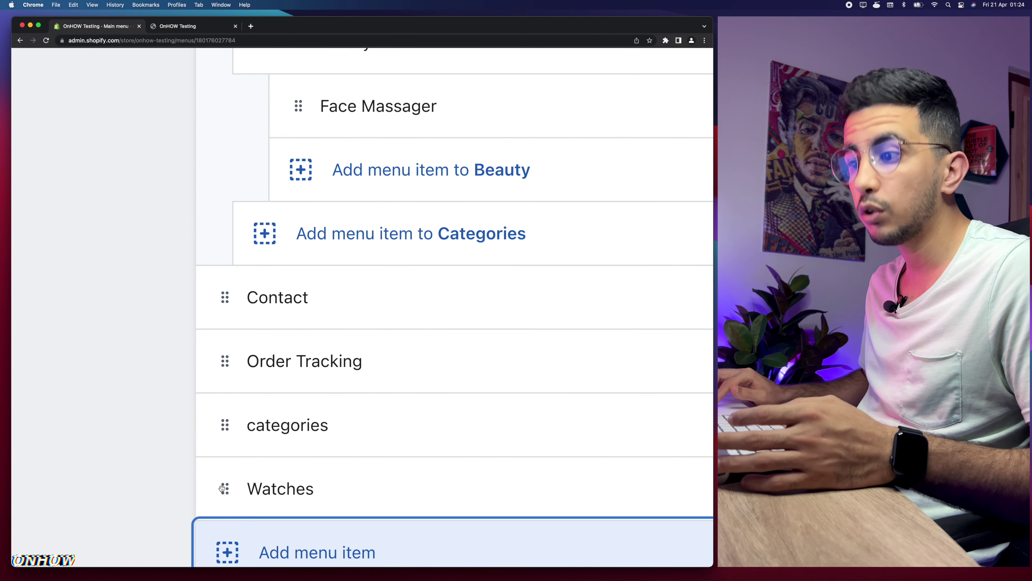
pyautogui.moveTo(223, 488); pyautogui.dragTo(286, 507)
pyautogui.scroll(-3, 286, 508)
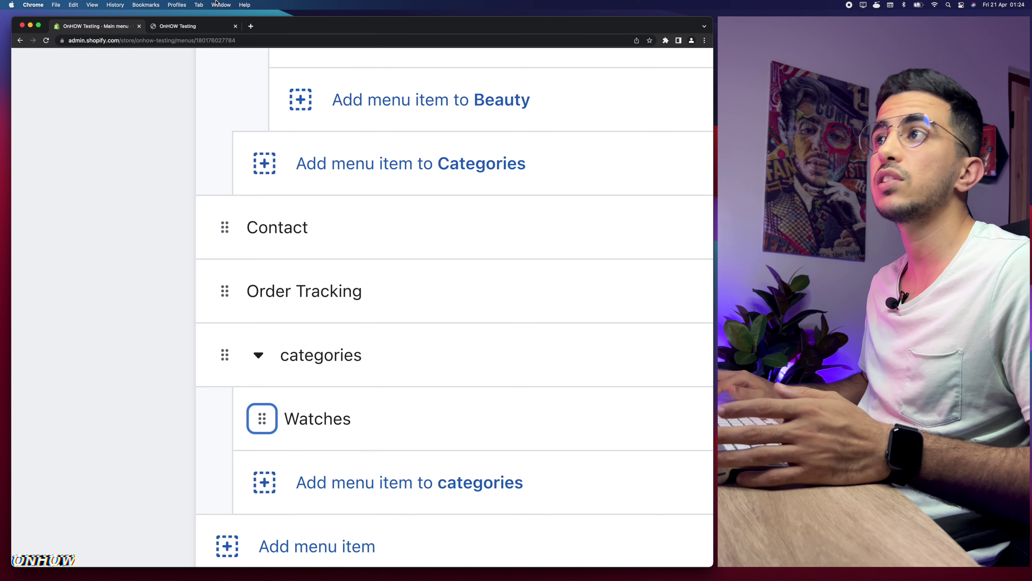
# Step: Examine the storefront's Categories drop-down with its Footwear submenu expanded, and return to the admin's main menu
pyautogui.click(183, 26)
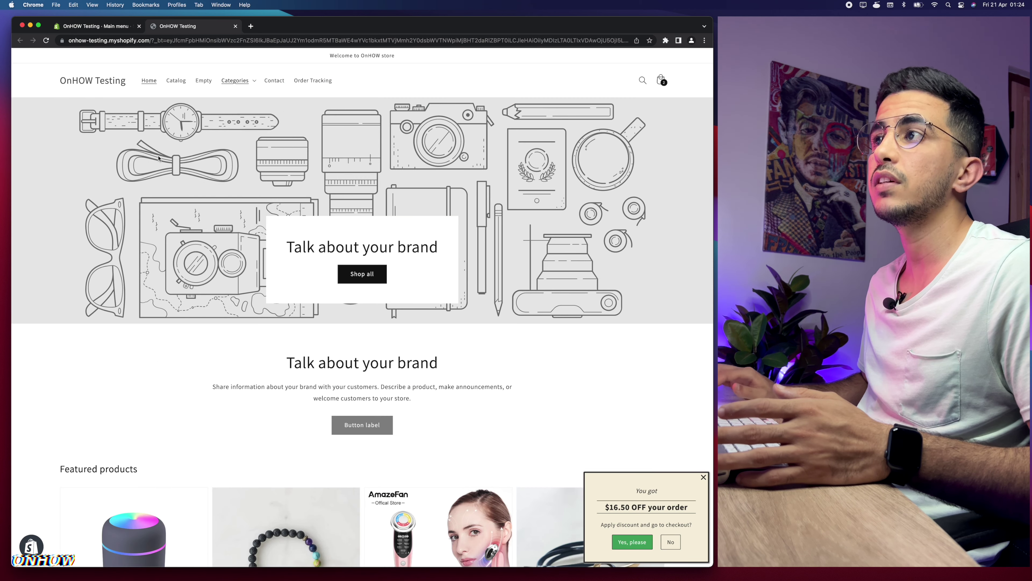
pyautogui.click(247, 82)
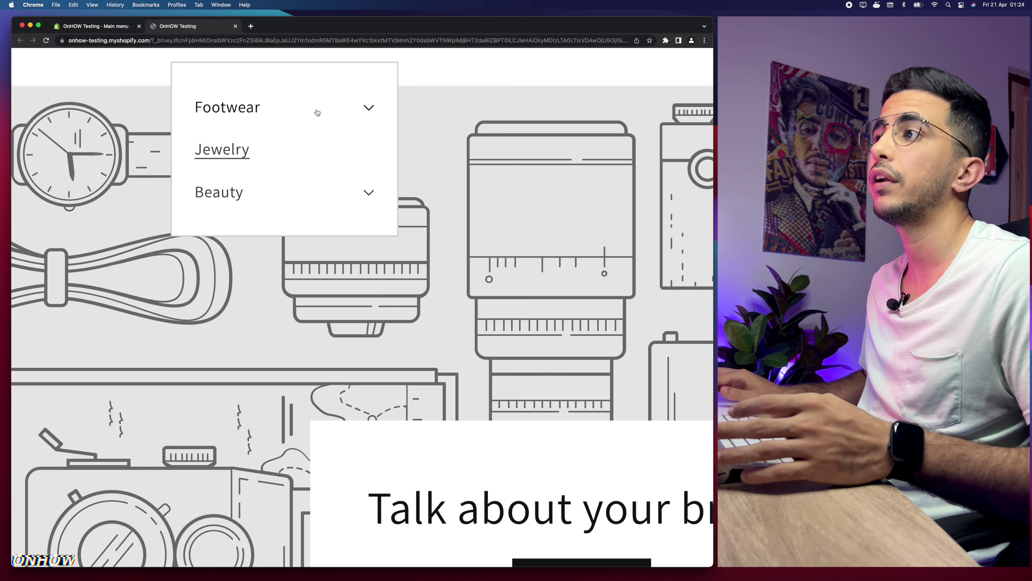
pyautogui.click(317, 112)
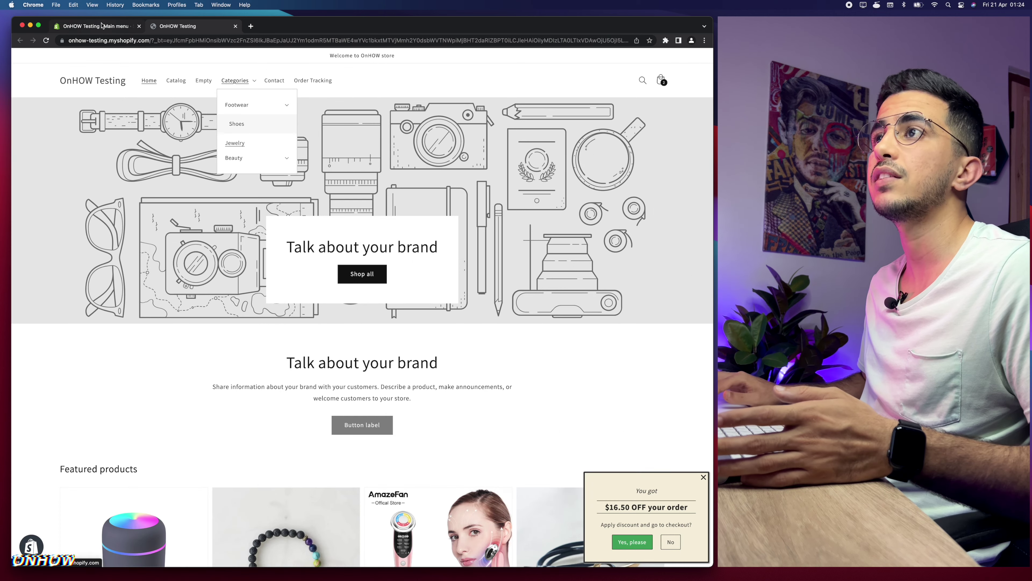
pyautogui.click(102, 27)
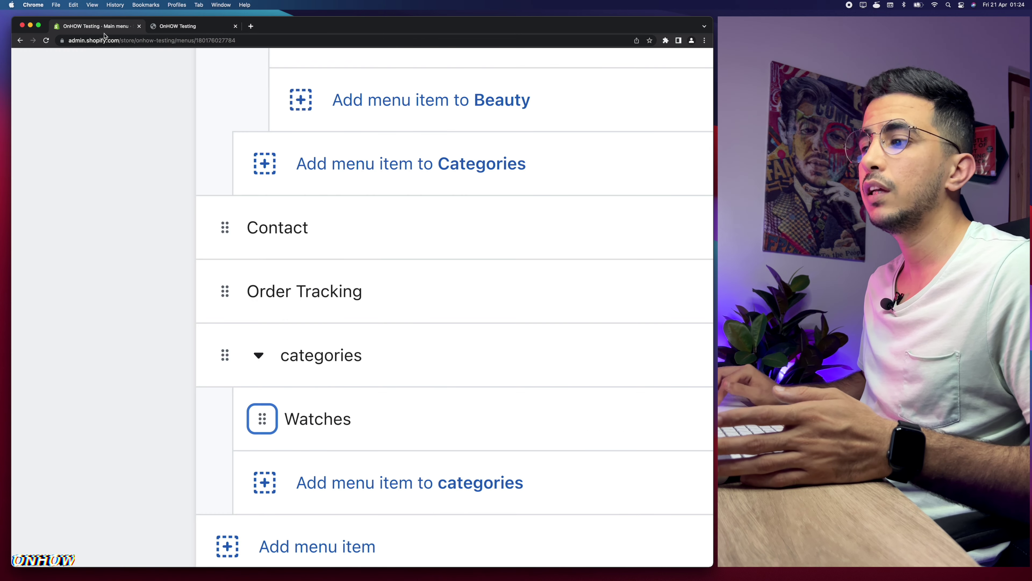
# Step: Add a menu item named "test" under the lowercase "categories" item, linked to the Home page
pyautogui.scroll(-3, 244, 417)
pyautogui.click(350, 389)
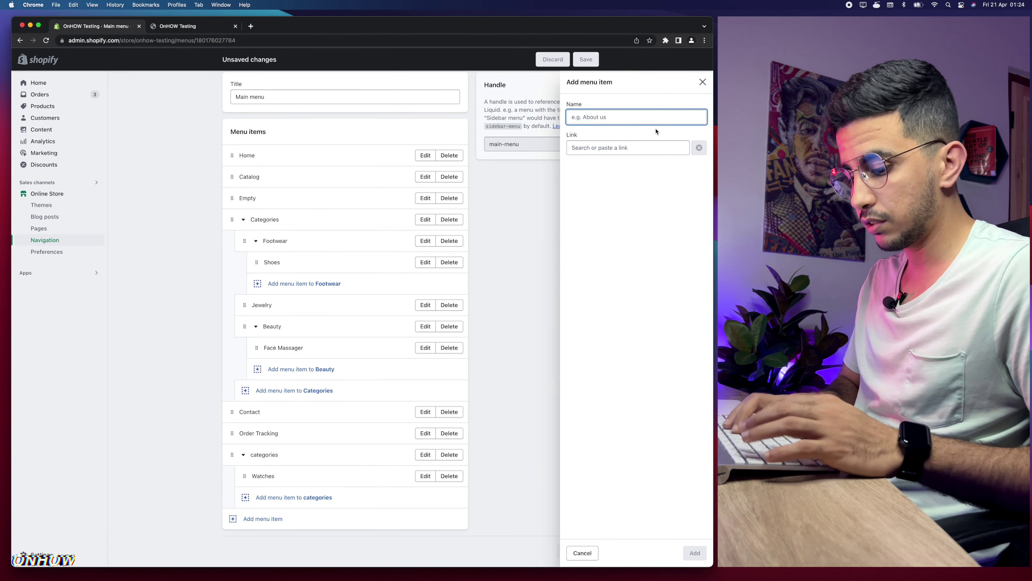
pyautogui.write('test')
pyautogui.click(610, 148)
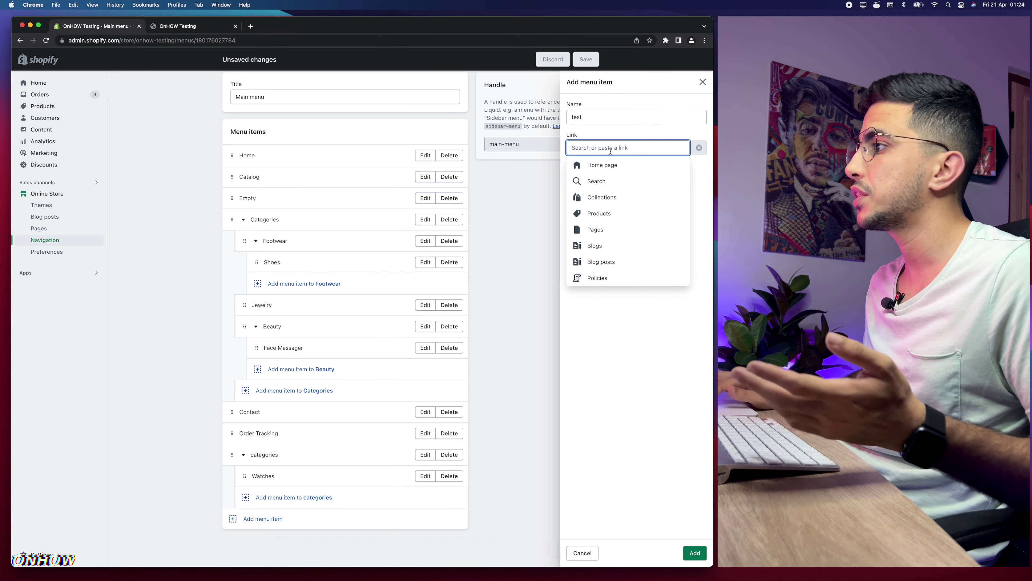
pyautogui.click(601, 164)
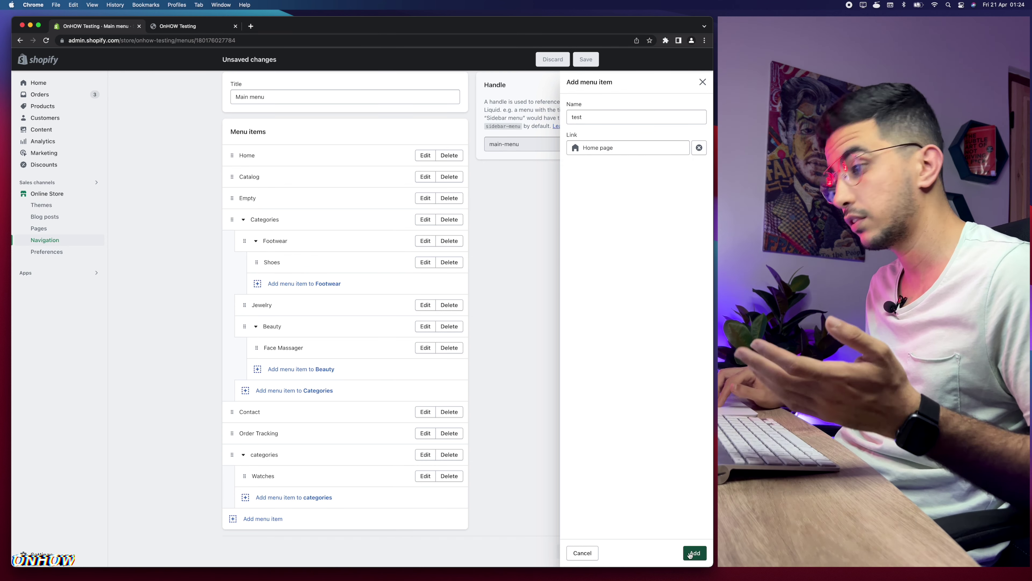
pyautogui.click(695, 553)
# Step: Nest the "test" item under "Watches" as a third menu level
pyautogui.scroll(-1, 227, 485)
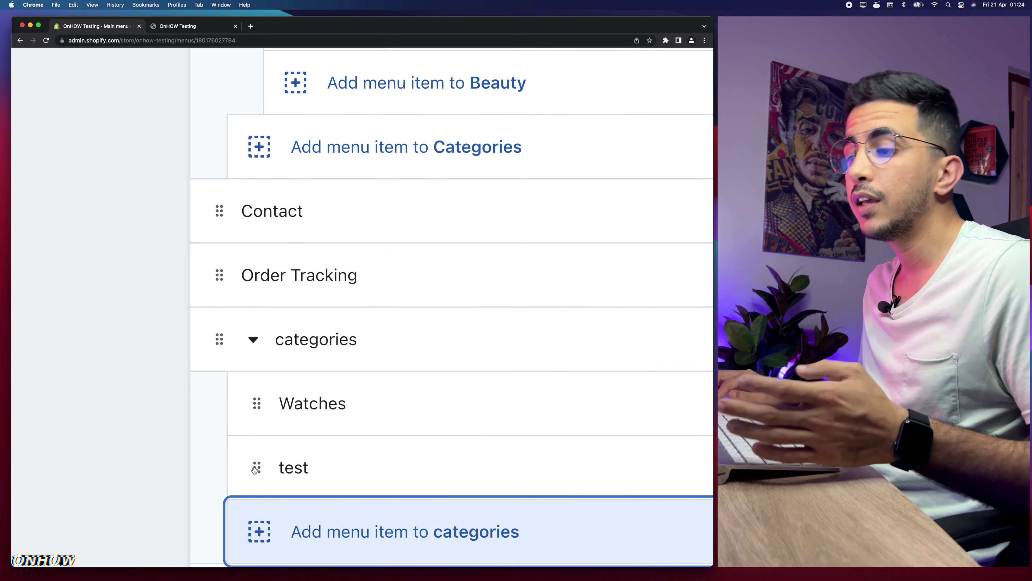
pyautogui.moveTo(257, 469); pyautogui.dragTo(306, 487)
pyautogui.scroll(-3, 306, 487)
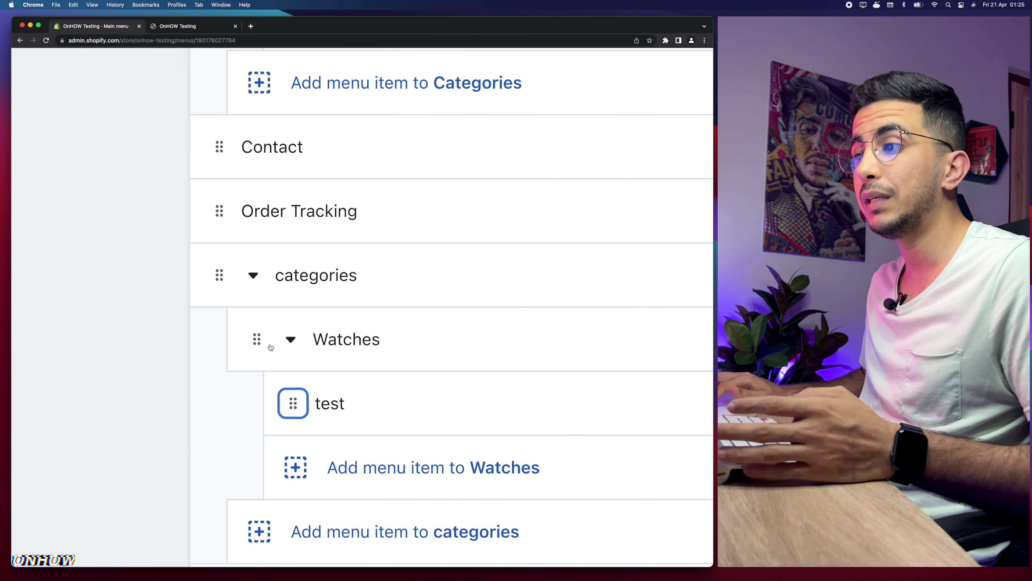
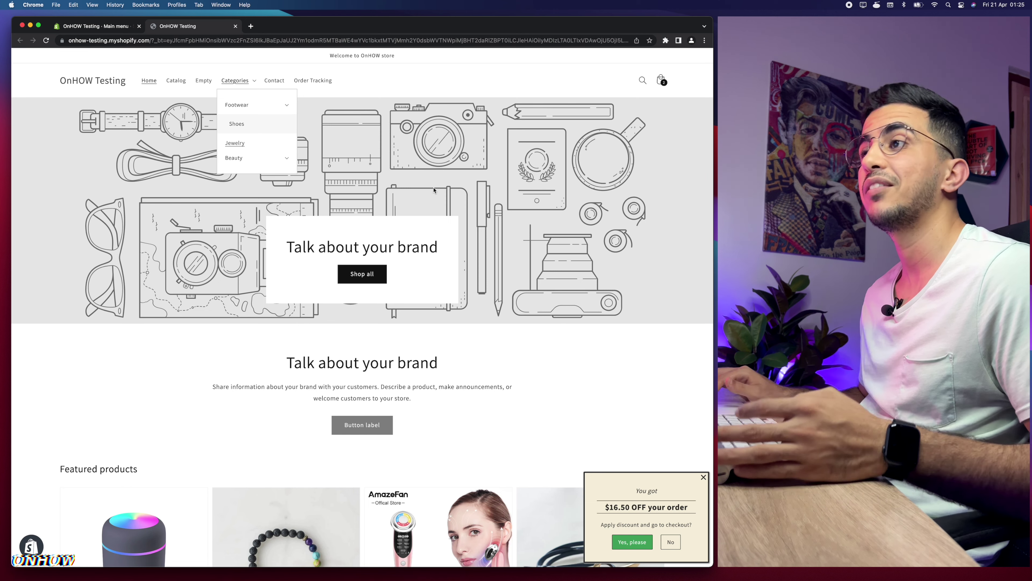
# Step: Return to the Shopify admin and go to the online store's themes, leaving the main menu without saving
pyautogui.click(87, 26)
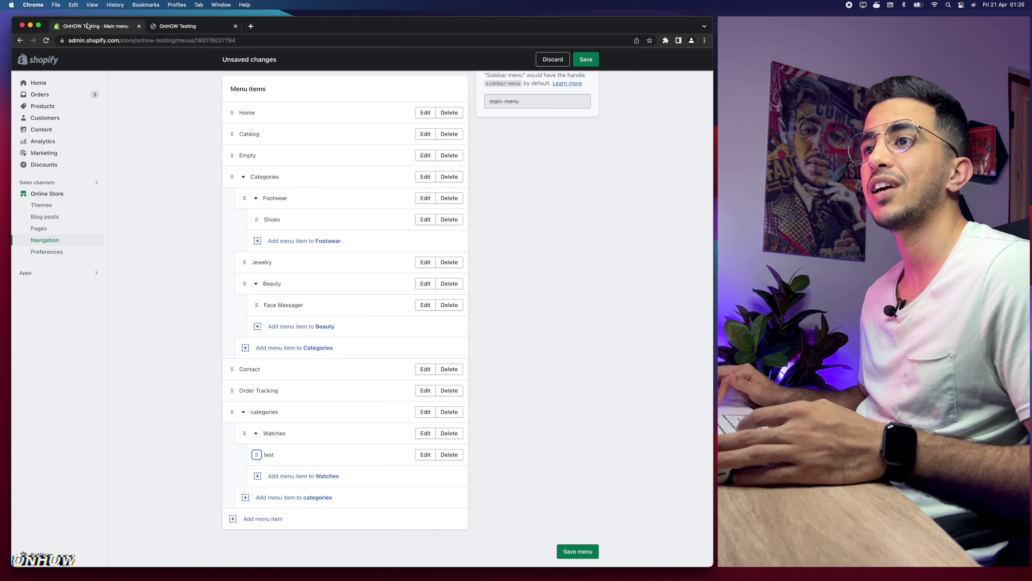
pyautogui.click(41, 195)
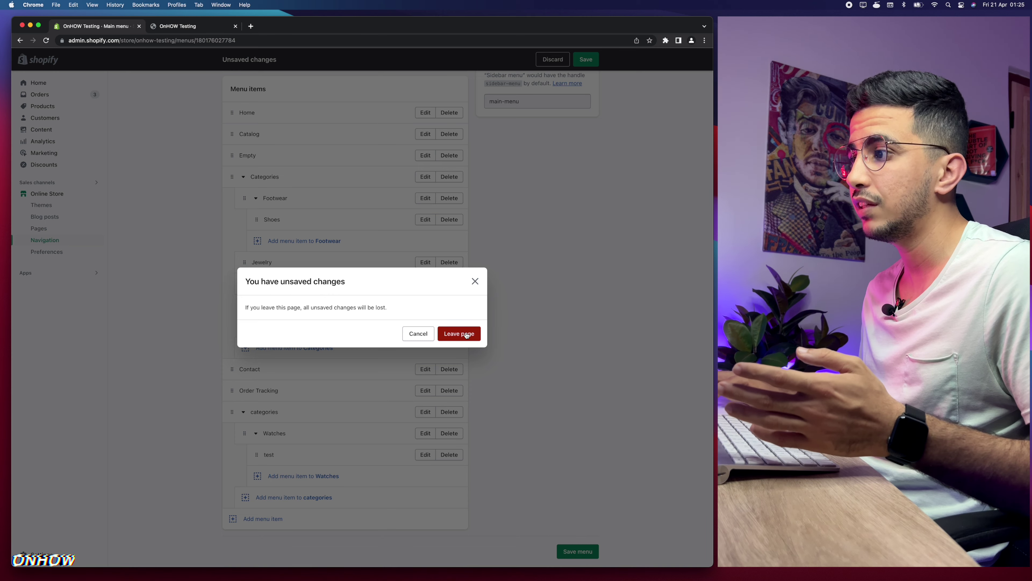
pyautogui.click(467, 334)
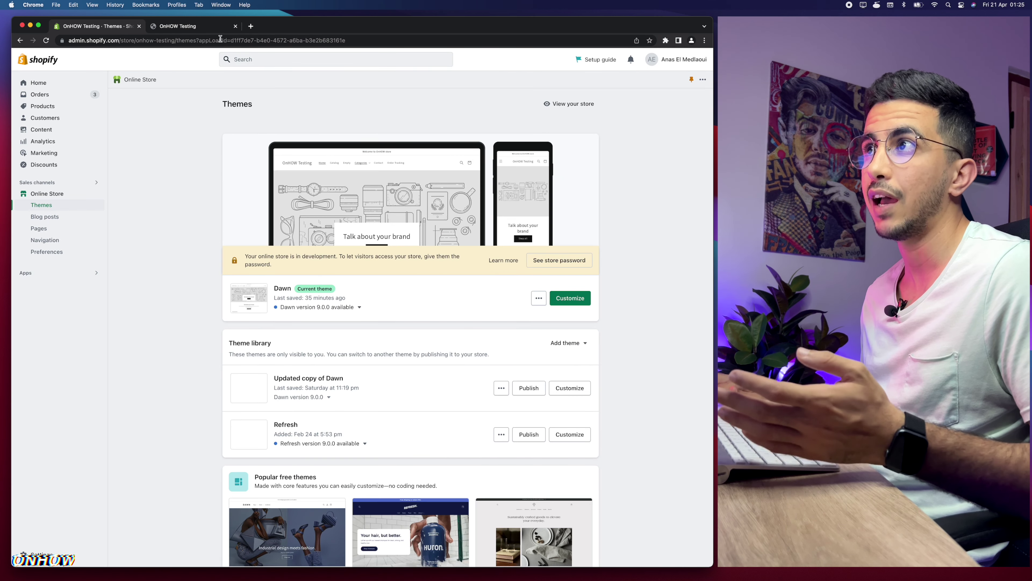
# Step: Check the storefront briefly, return to the admin's themes, and open the current Dawn theme's code for editing
pyautogui.click(195, 27)
pyautogui.click(91, 30)
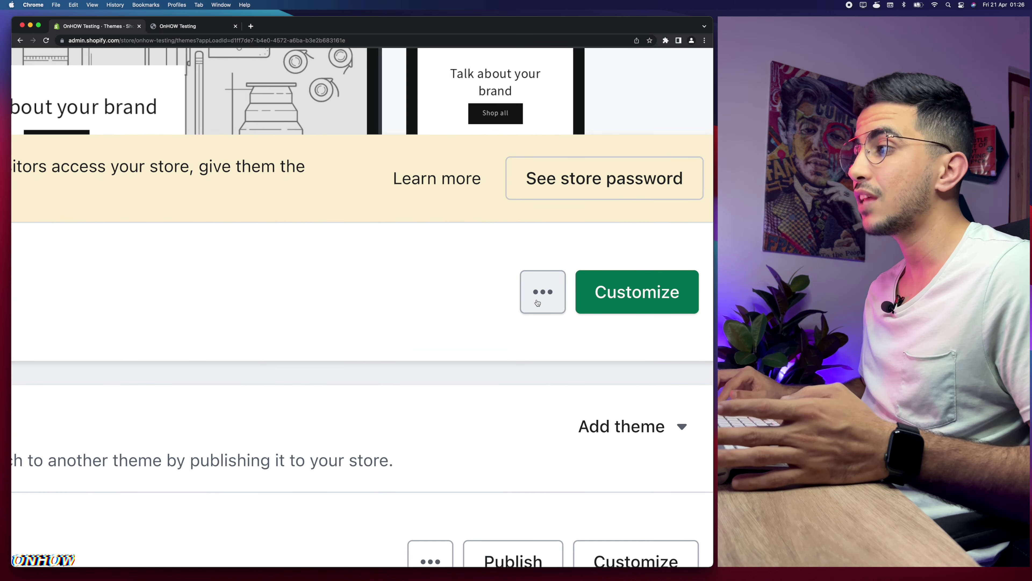
pyautogui.click(537, 301)
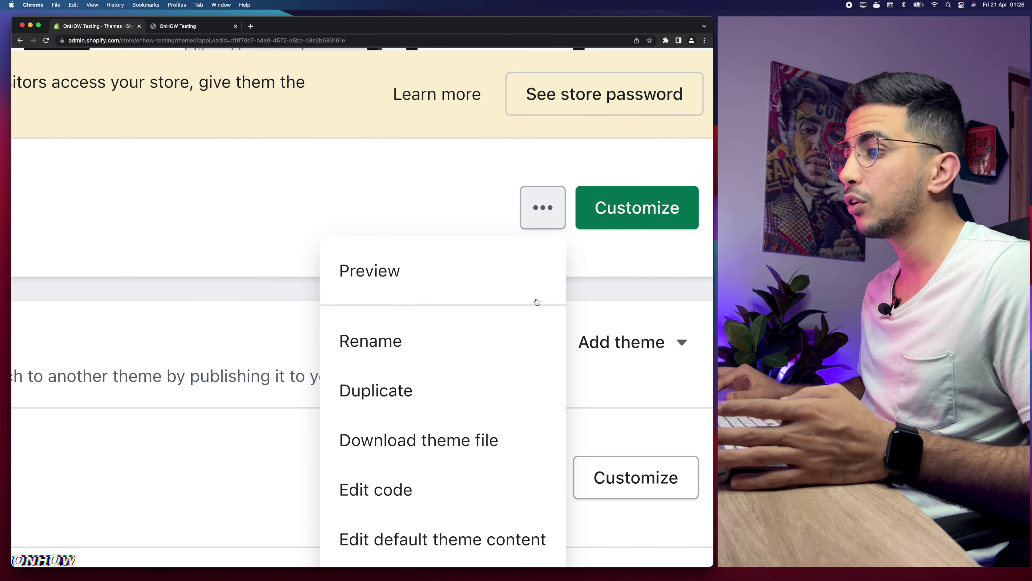
pyautogui.scroll(-5, 537, 302)
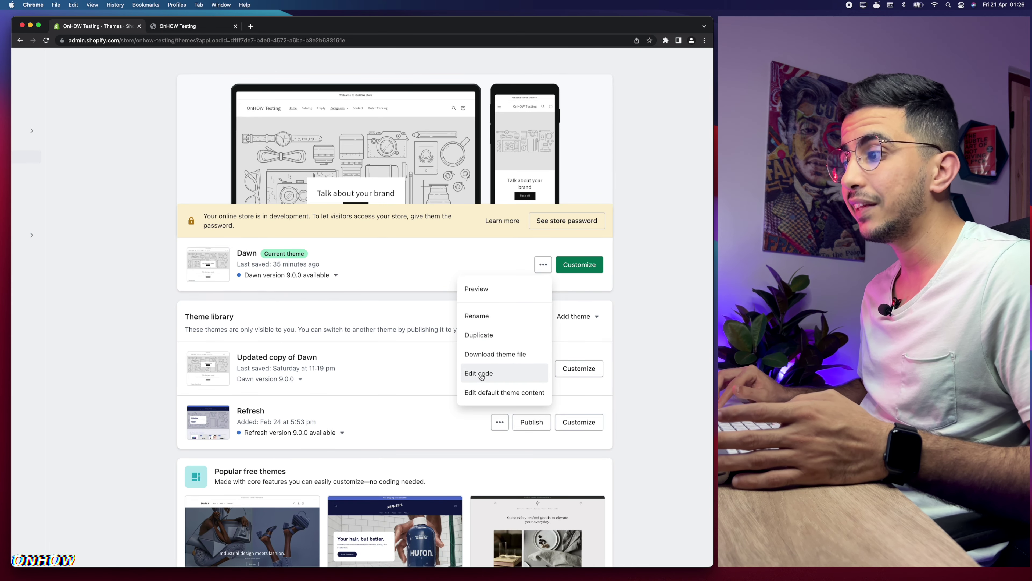
pyautogui.click(482, 374)
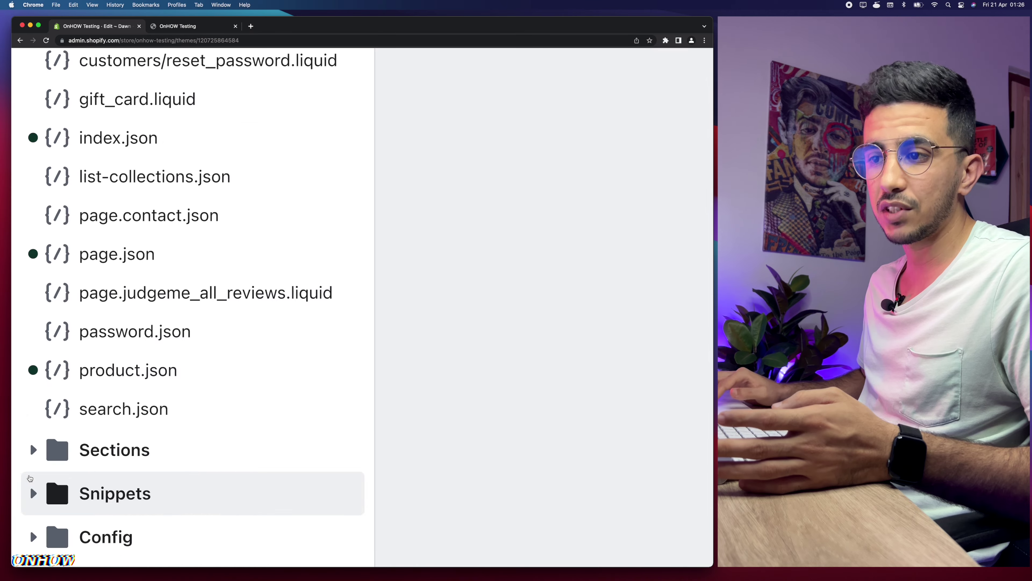
# Step: Start a new section in the theme's Sections folder, with liquid as its file type
pyautogui.scroll(-3, 88, 461)
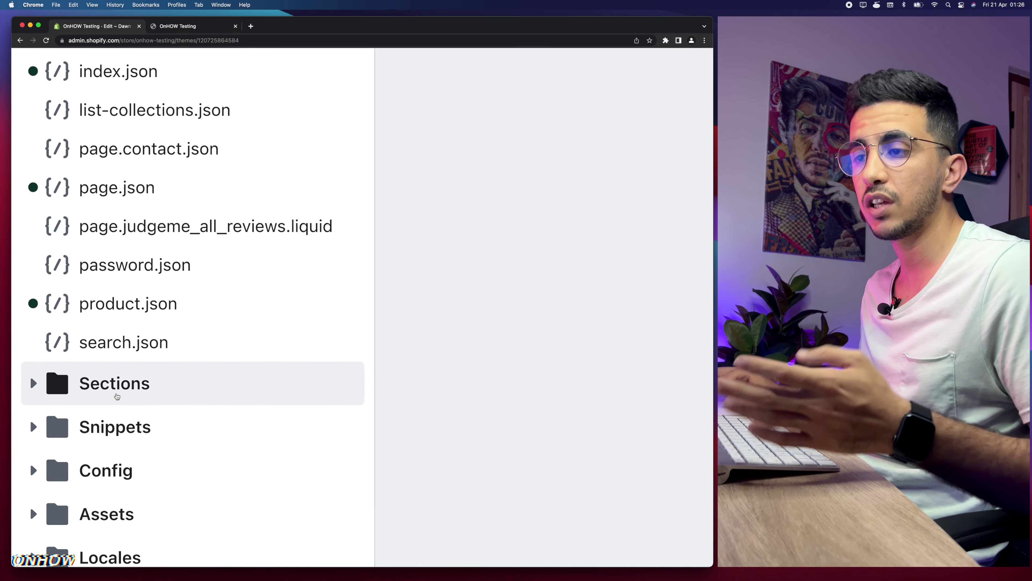
pyautogui.click(87, 391)
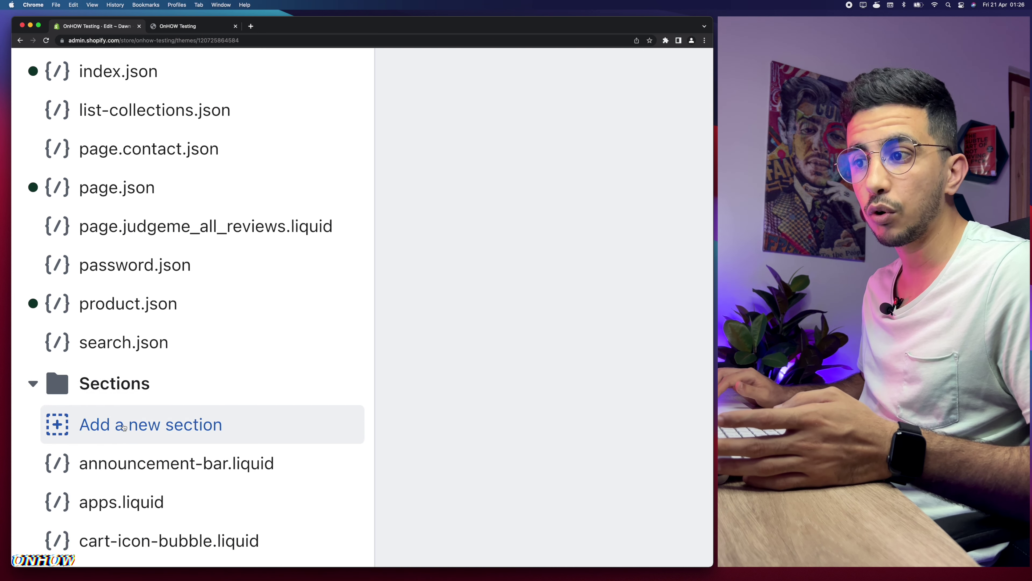
pyautogui.click(124, 426)
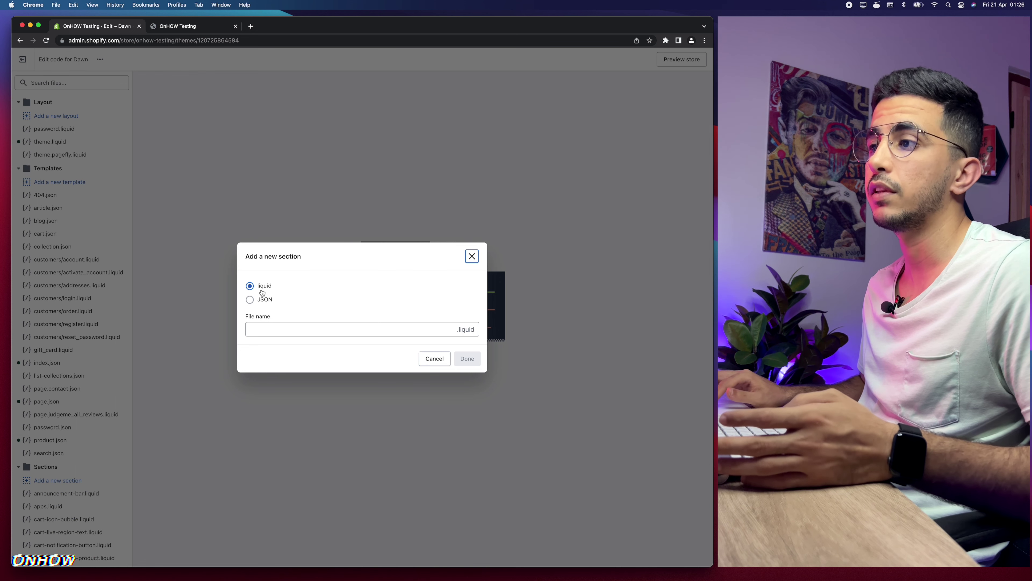
pyautogui.click(250, 286)
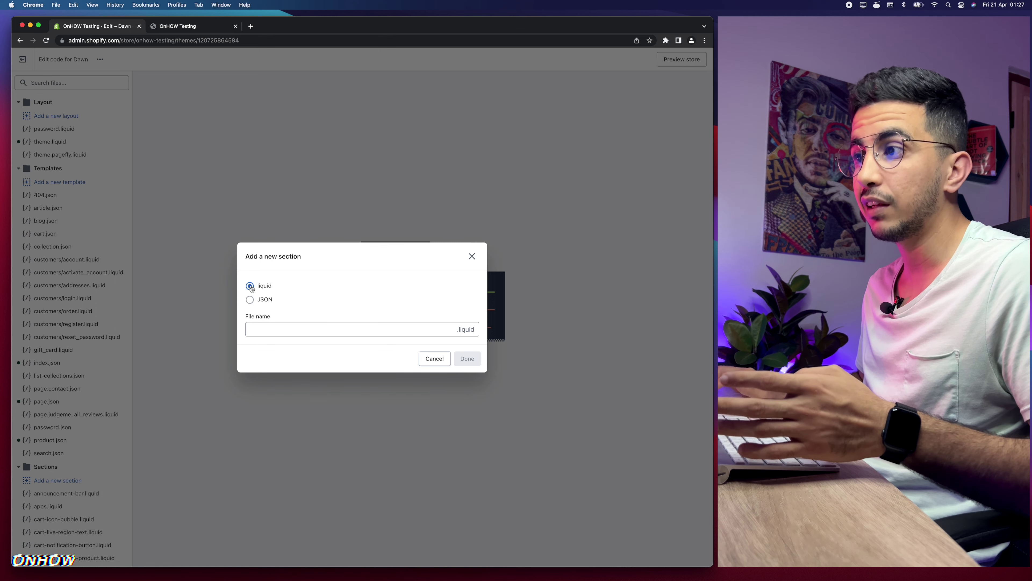
# Step: Name the new section file Background-video and create it
pyautogui.click(281, 333)
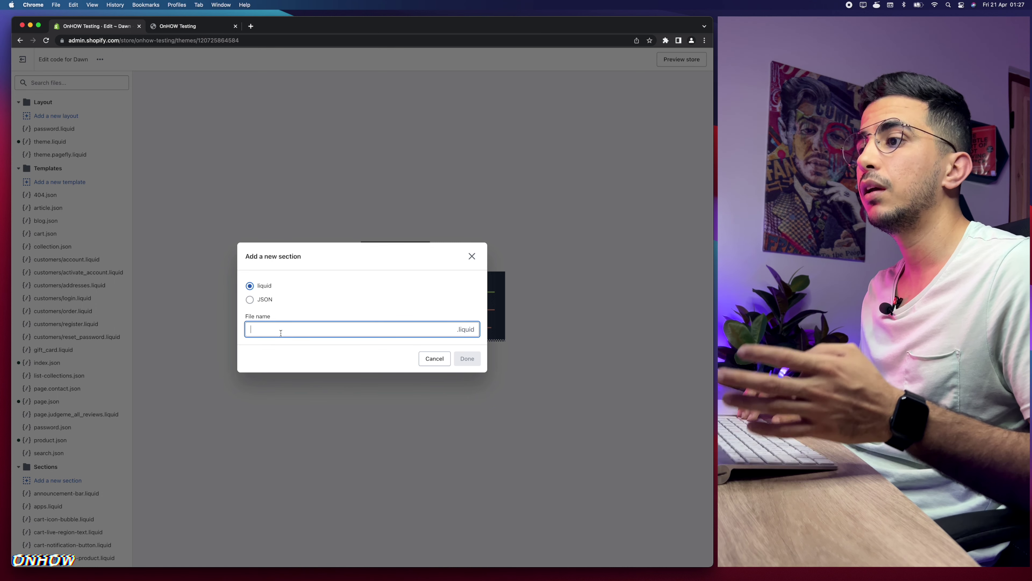
pyautogui.write('Bakcgr')
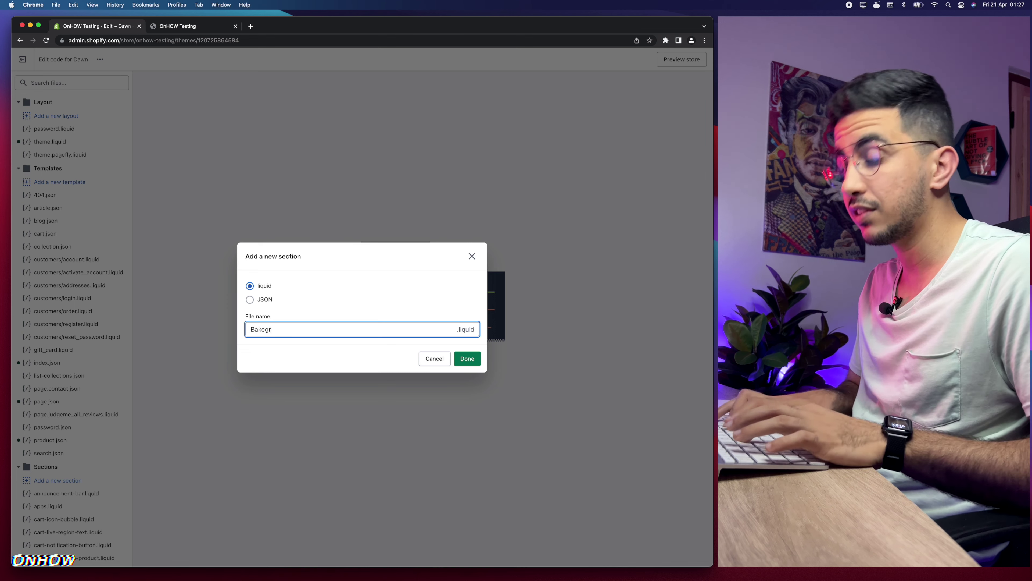
pyautogui.write('ound video')
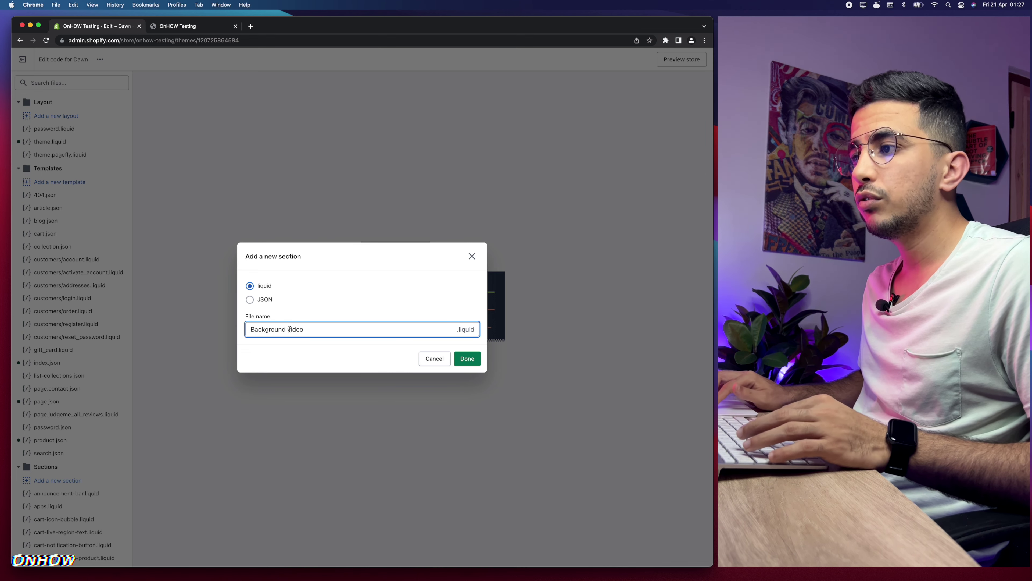
pyautogui.press('Left')
pyautogui.press('Left')
pyautogui.press('Left')
pyautogui.press('Left')
pyautogui.press('Left')
pyautogui.press('BackSpace')
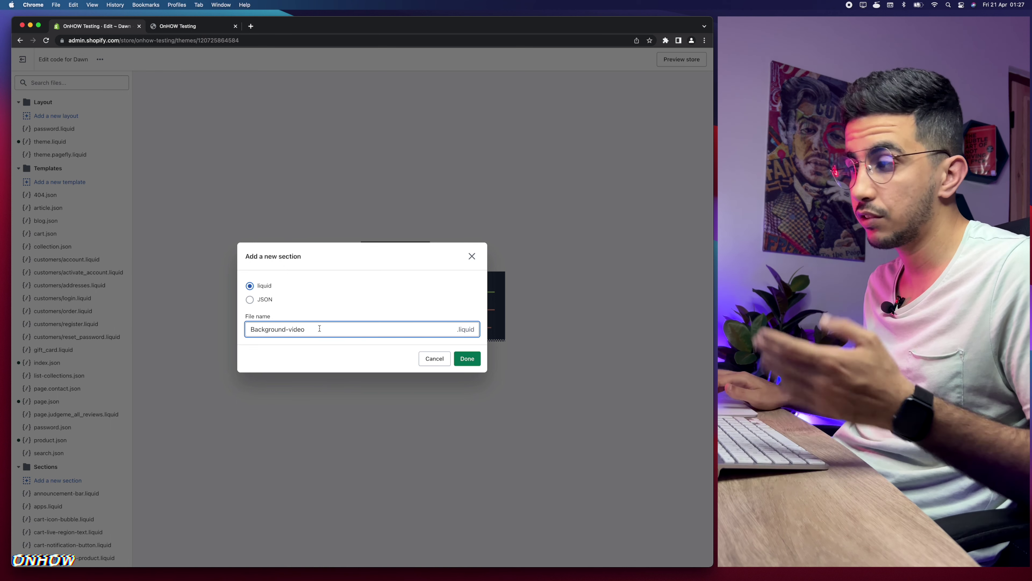
pyautogui.click(466, 358)
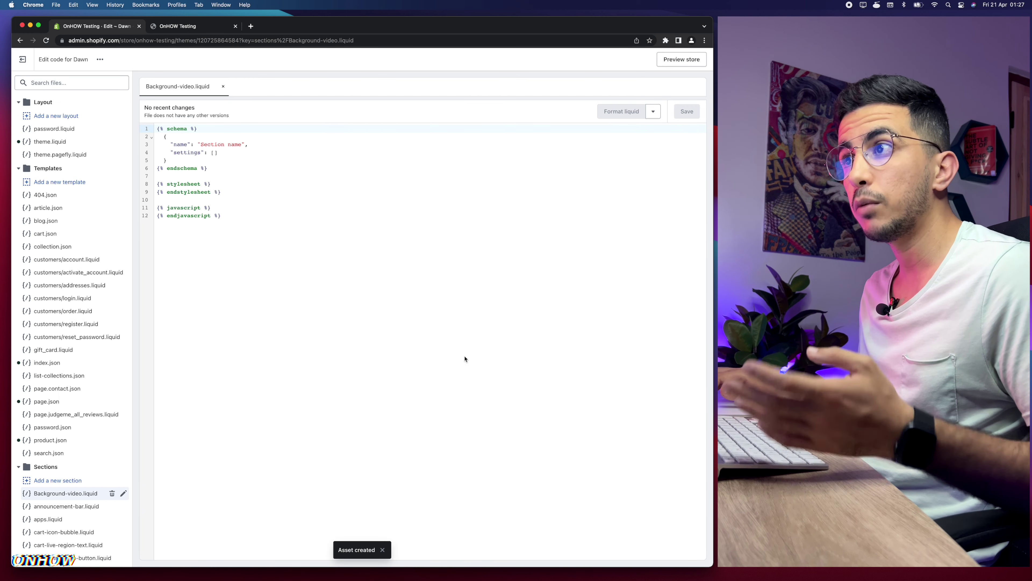
# Step: Delete all the default code from the Background-video.liquid file
pyautogui.moveTo(354, 306); pyautogui.dragTo(144, 120)
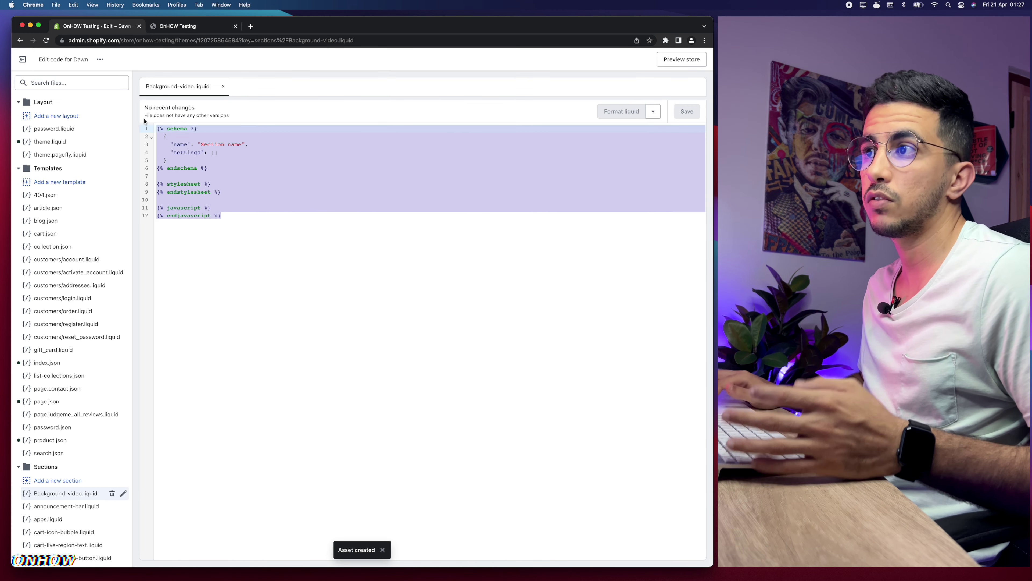
pyautogui.moveTo(270, 216); pyautogui.dragTo(144, 127)
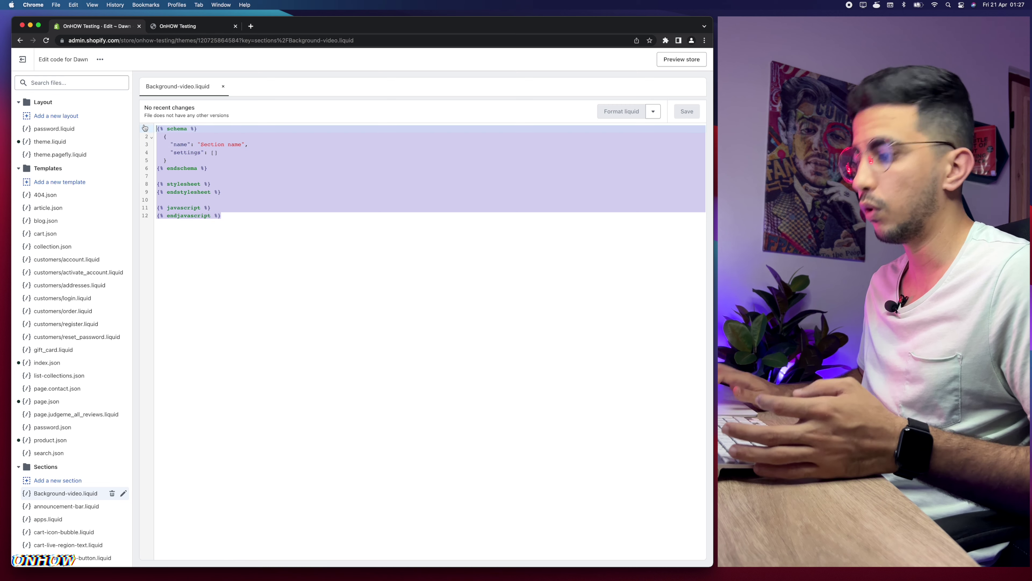
pyautogui.press('BackSpace')
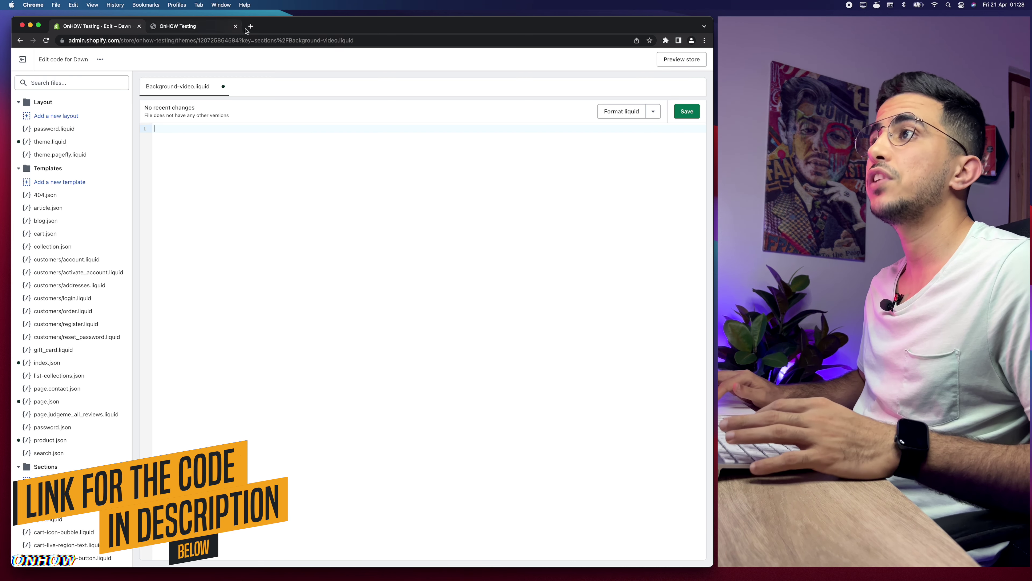
pyautogui.click(251, 26)
pyautogui.write('https://pastebin.com/wM45zhBL')
pyautogui.press('Return')
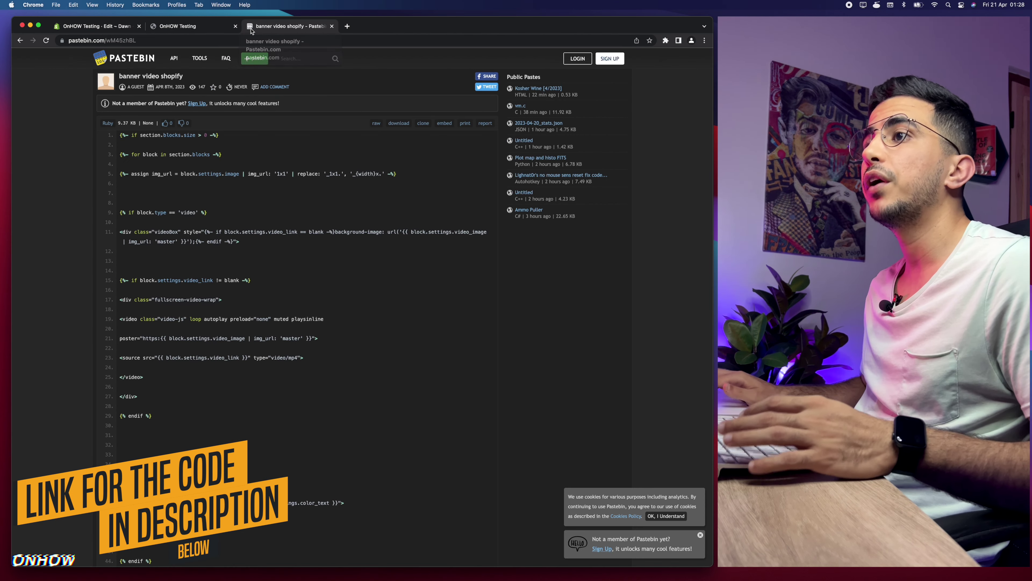
pyautogui.scroll(-5, 179, 258)
pyautogui.scroll(5, 177, 258)
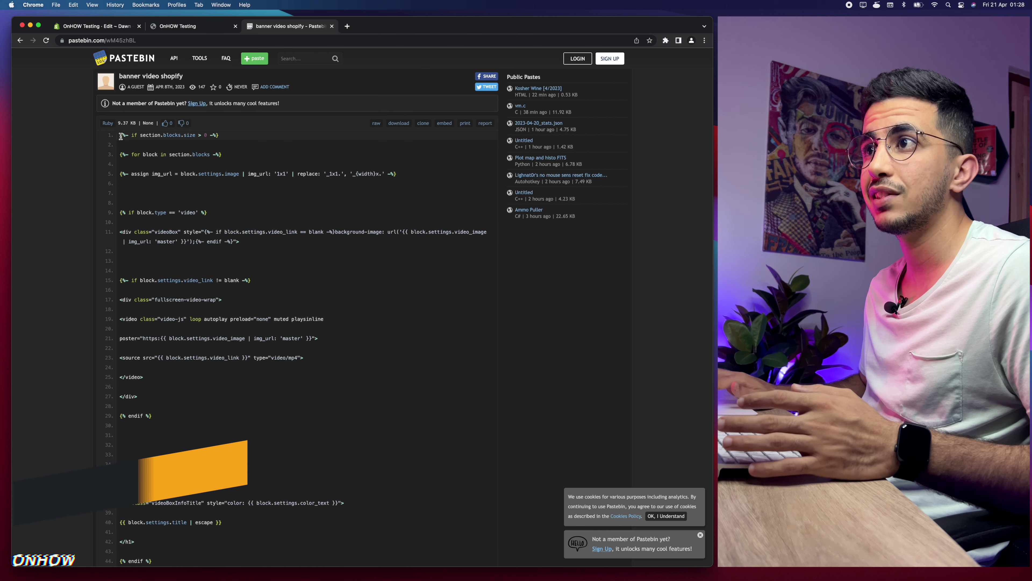
# Step: Copy the whole banner video code from the opening if statement down to the endschema tag on line 859
pyautogui.moveTo(120, 135); pyautogui.dragTo(181, 406)
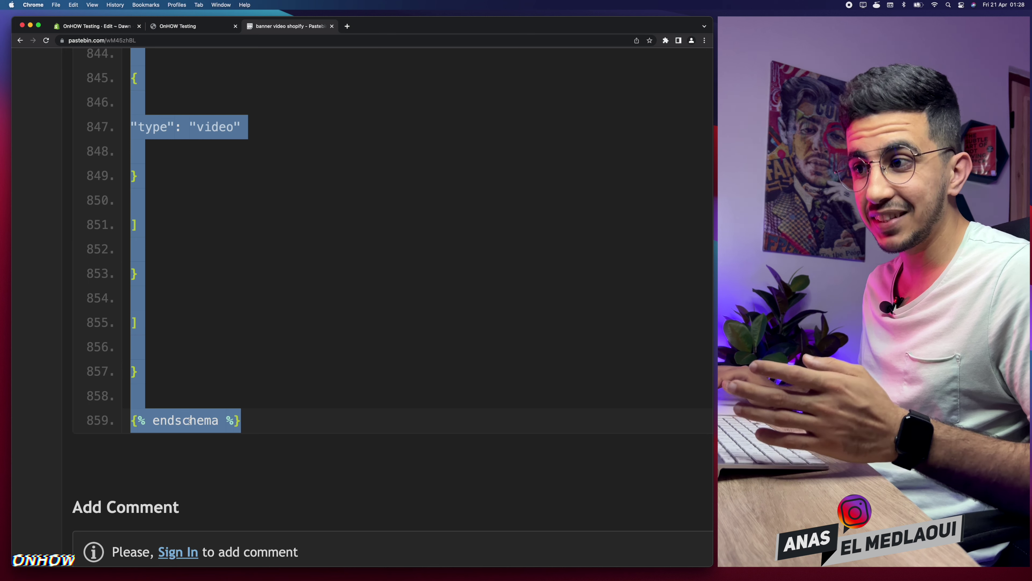
pyautogui.scroll(-5, 189, 420)
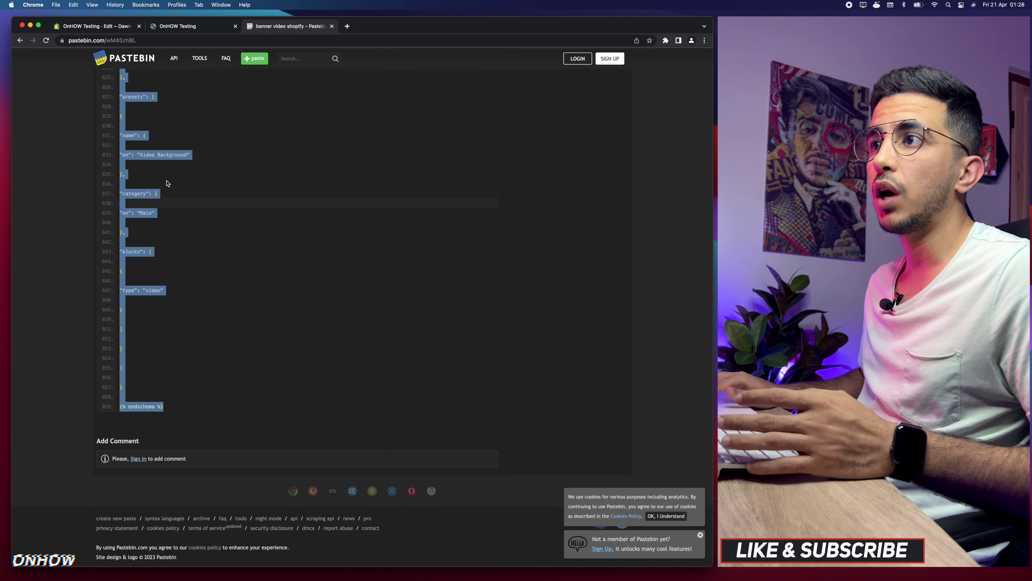
pyautogui.rightClick(147, 153)
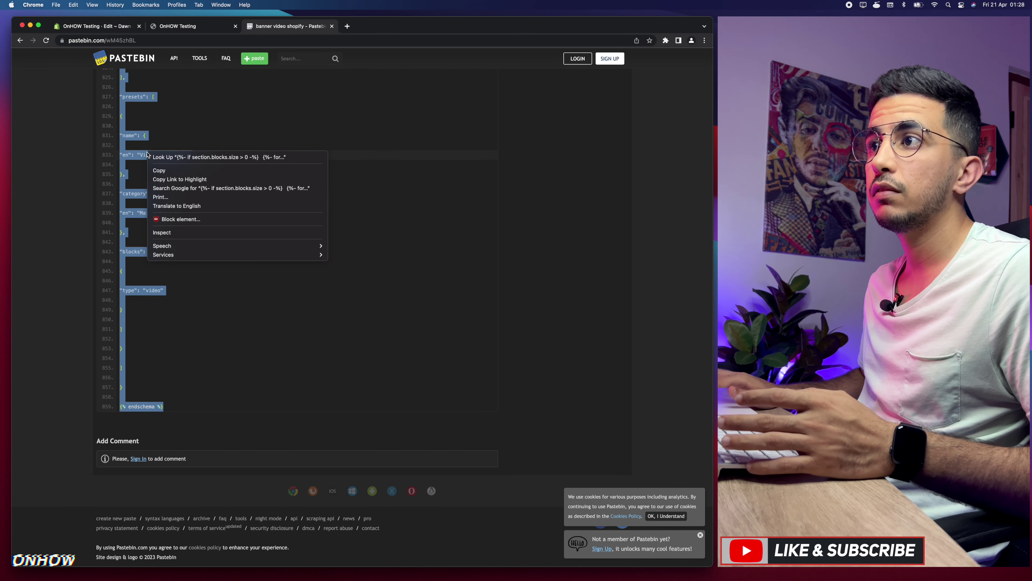
pyautogui.click(162, 171)
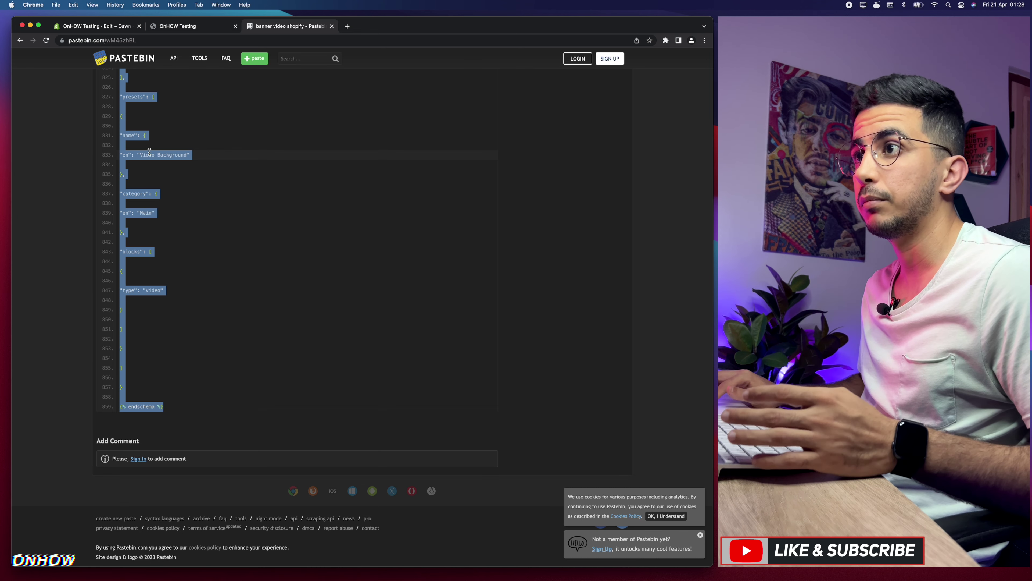
pyautogui.rightClick(148, 155)
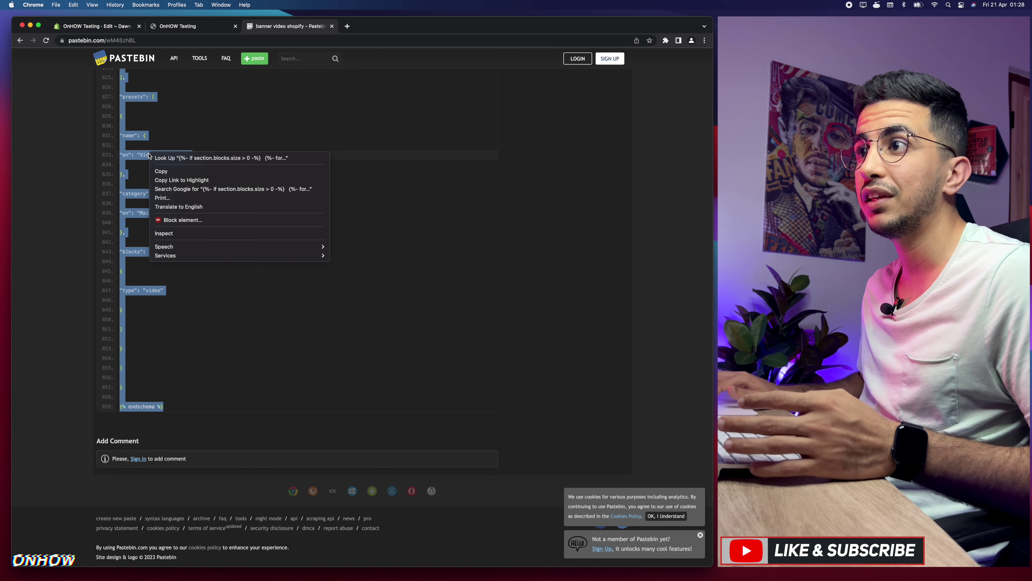
pyautogui.click(162, 171)
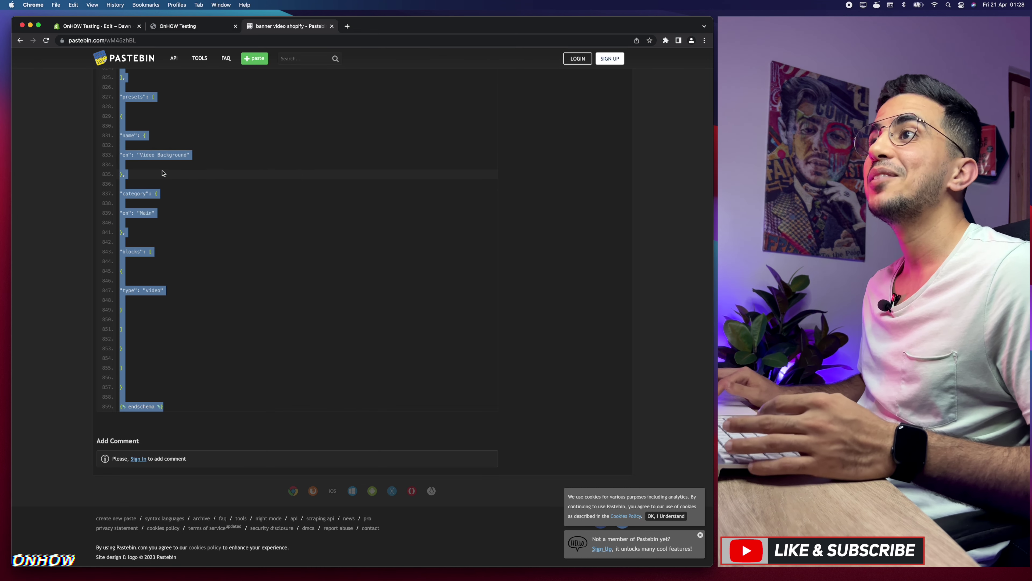
# Step: Return to the theme code, paste the copied code into Background-video.liquid, save the file and close it
pyautogui.click(98, 26)
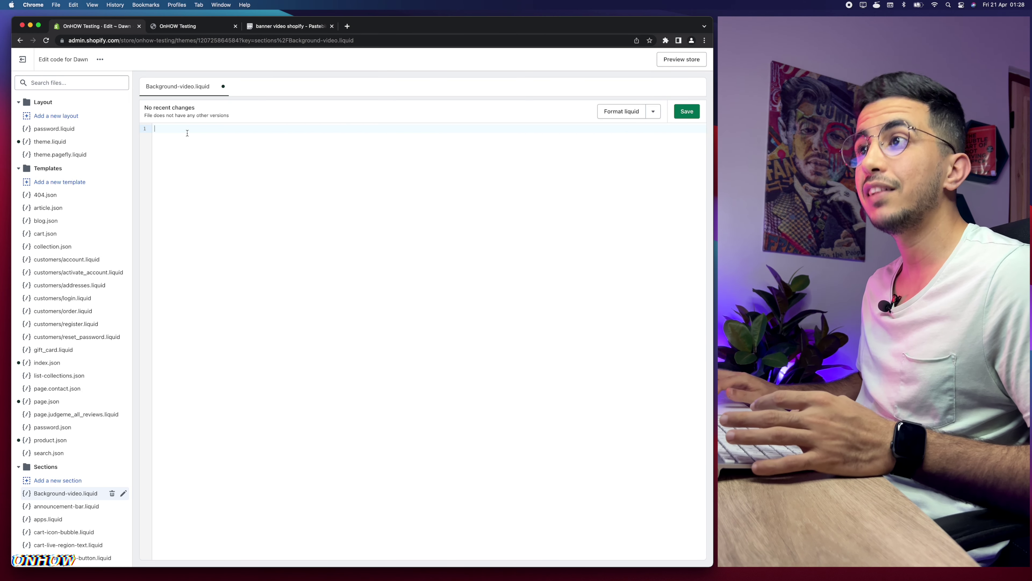
pyautogui.press('super+v')
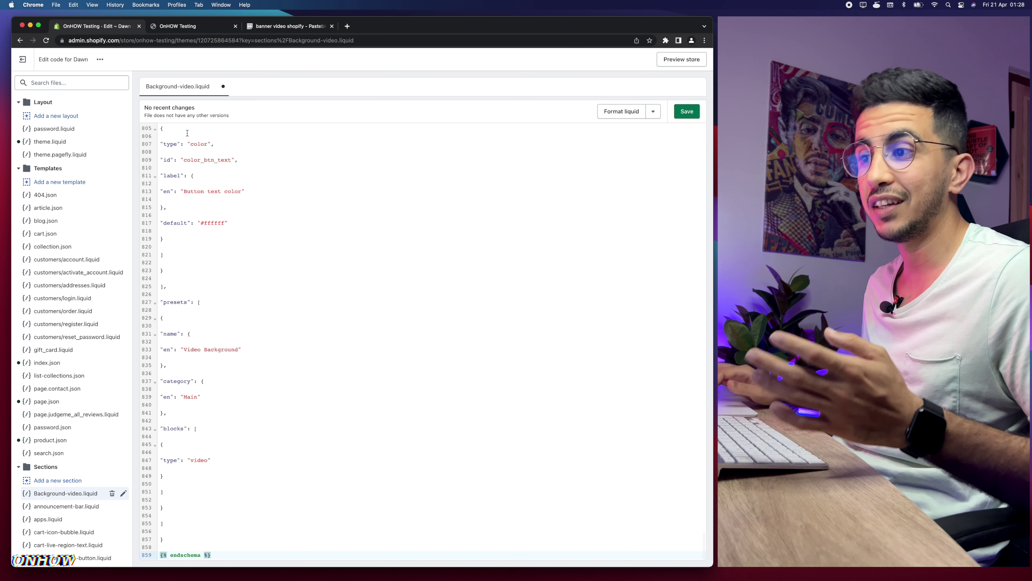
pyautogui.click(688, 111)
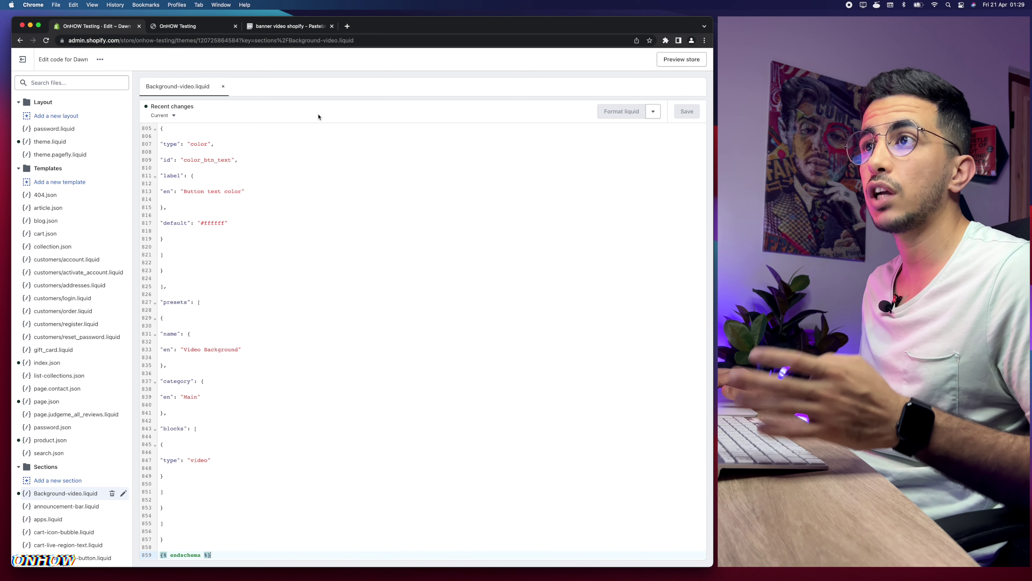
pyautogui.click(223, 87)
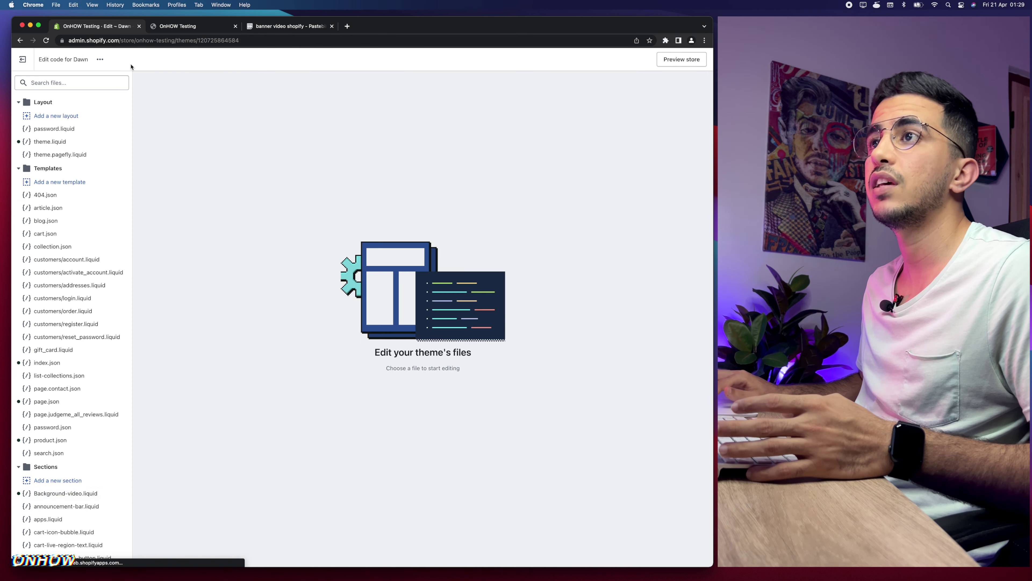
# Step: Leave the code editor and open the current Dawn theme for customization
pyautogui.click(24, 60)
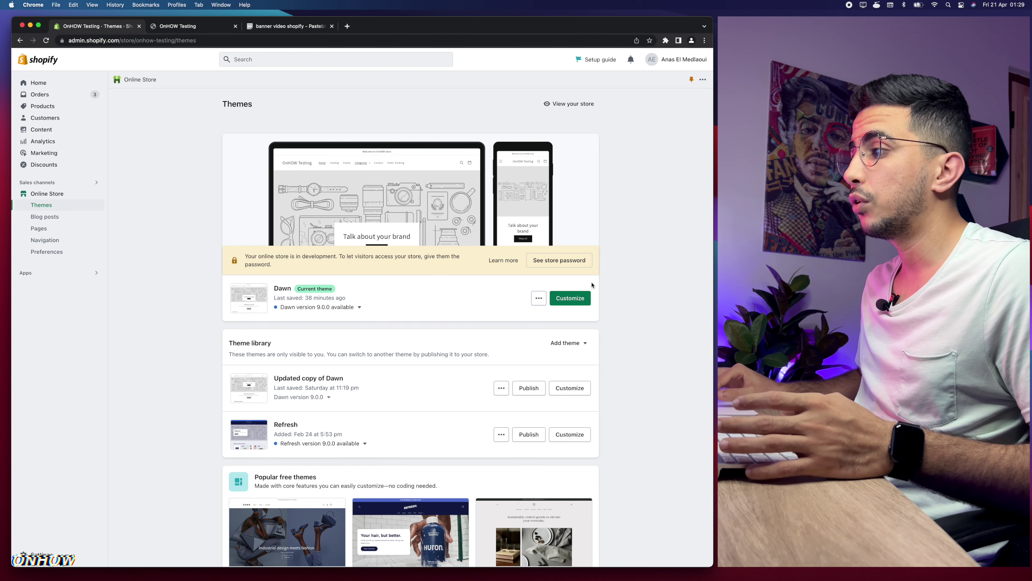
pyautogui.scroll(5, 573, 310)
pyautogui.scroll(-5, 579, 300)
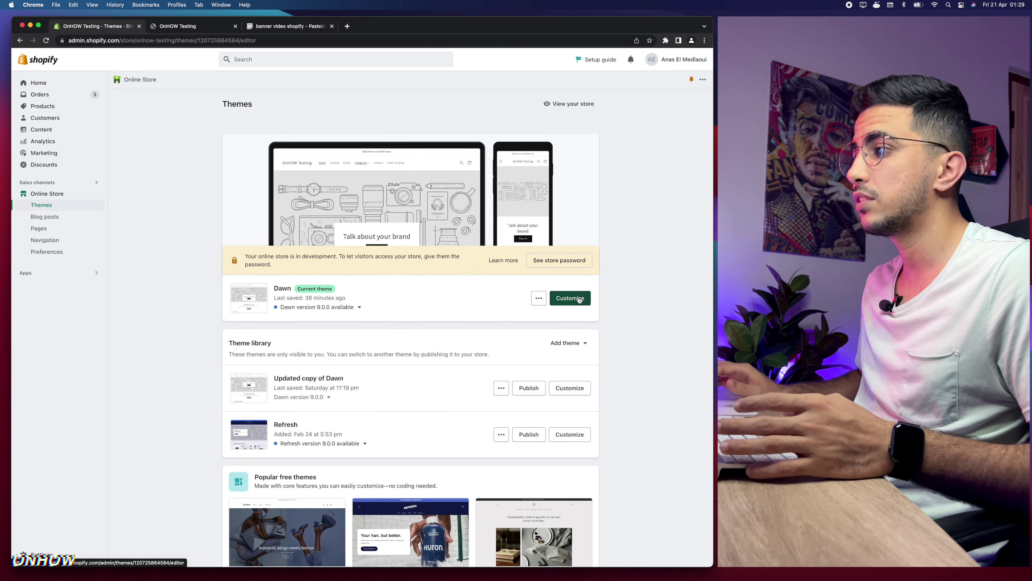
pyautogui.click(579, 299)
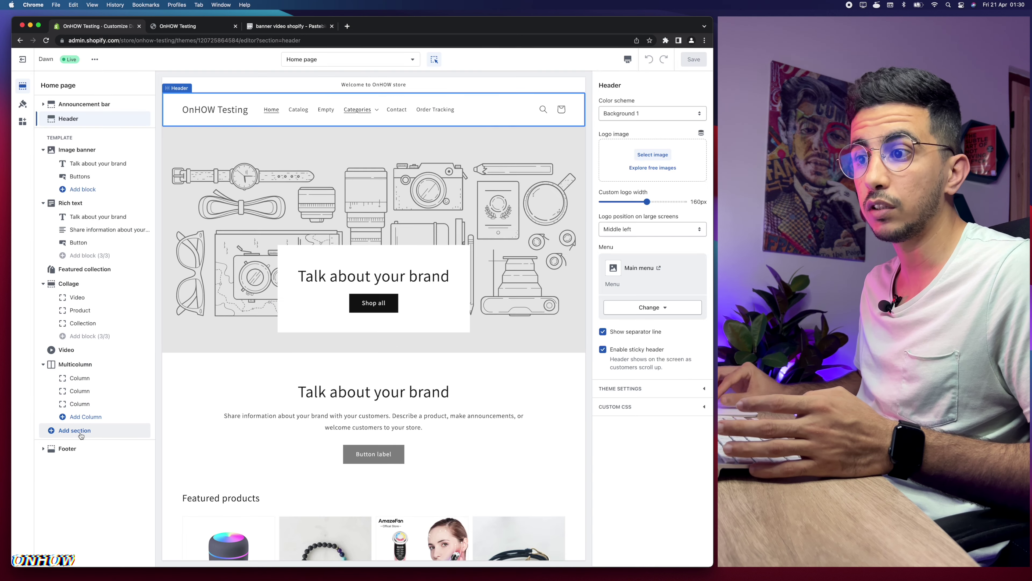
# Step: Add a Video Background section to the home page and move it above the Image banner
pyautogui.click(72, 433)
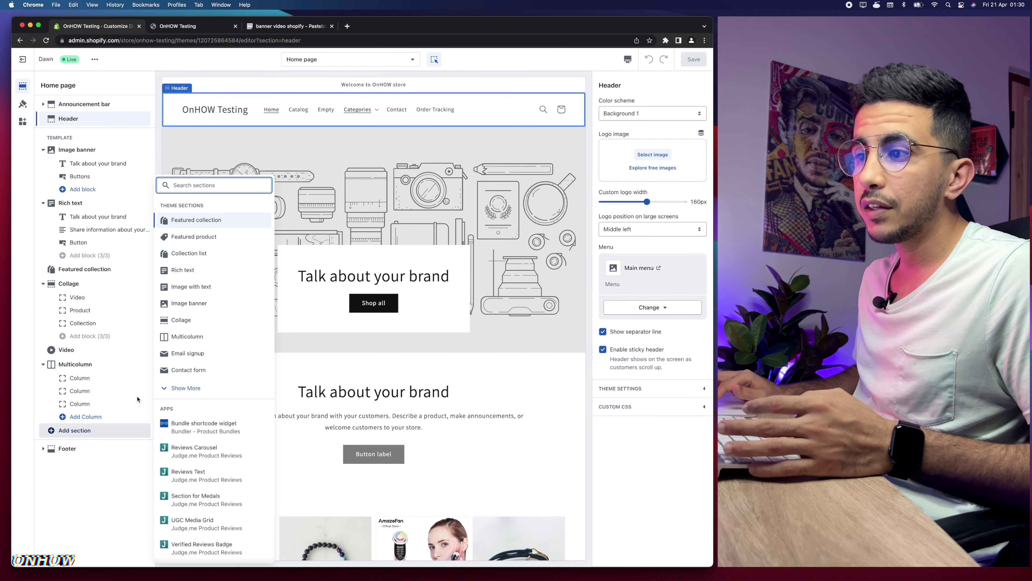
pyautogui.click(199, 388)
pyautogui.scroll(-3, 196, 392)
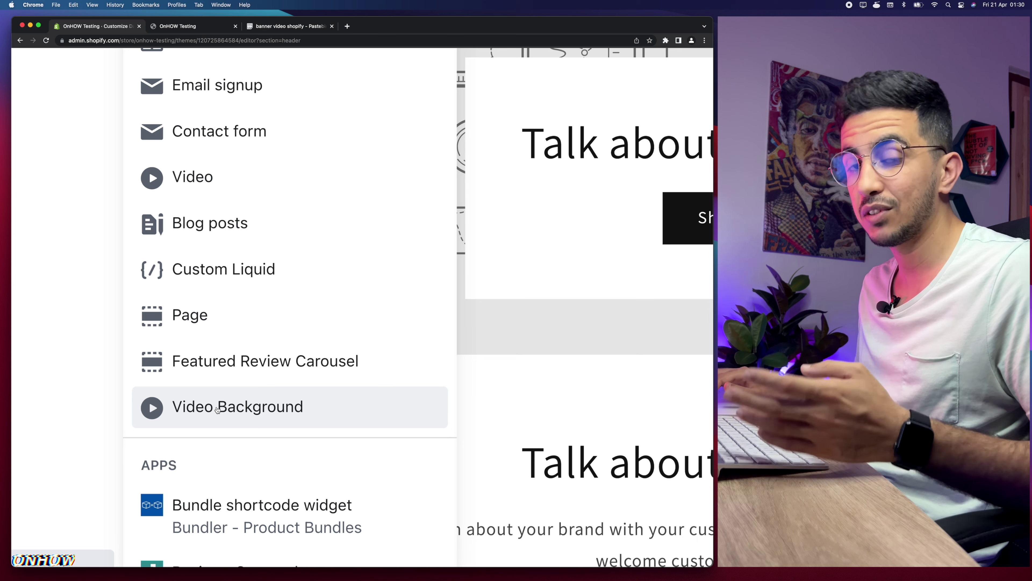
pyautogui.click(235, 409)
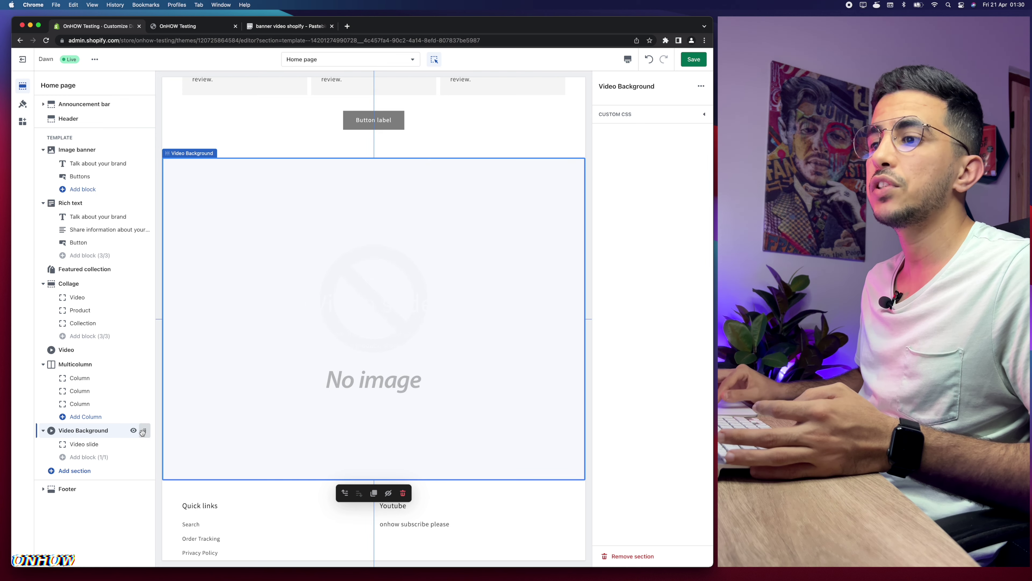
pyautogui.moveTo(145, 432); pyautogui.dragTo(121, 180)
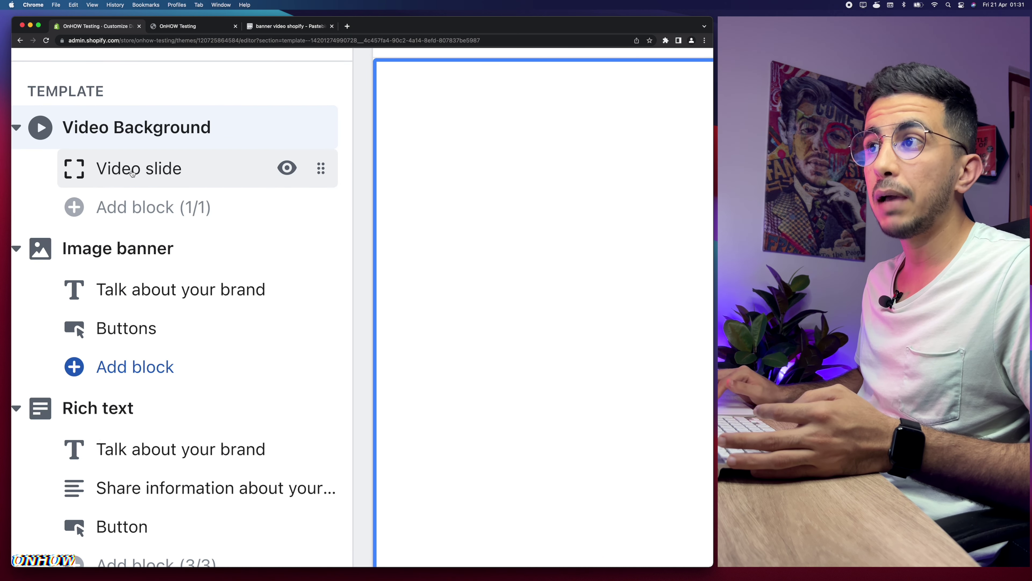
# Step: Open the Video slide block of the Video Background section and set its video link to the copied joy1.videvo.net preview MP4 address
pyautogui.click(129, 172)
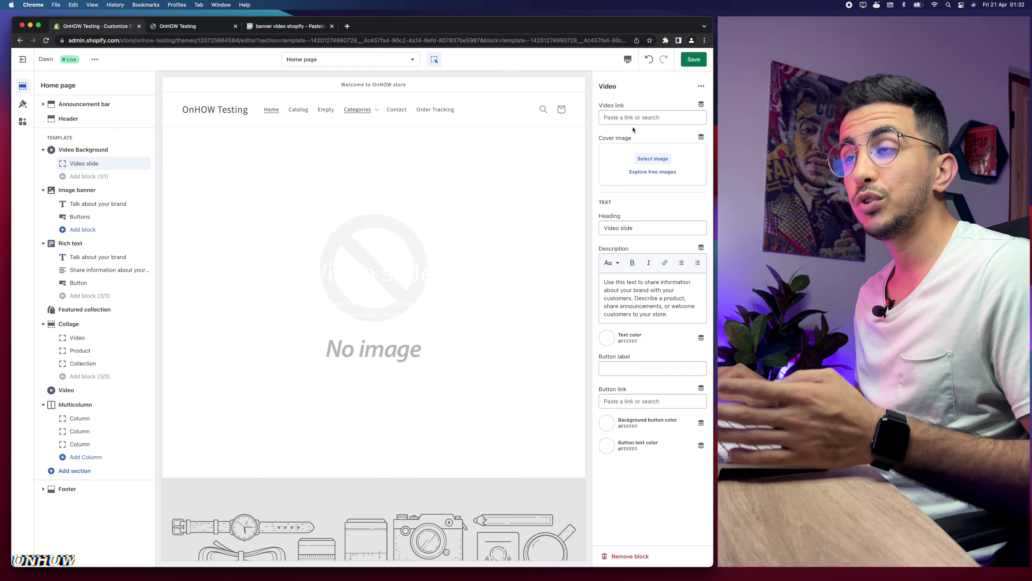
pyautogui.click(641, 117)
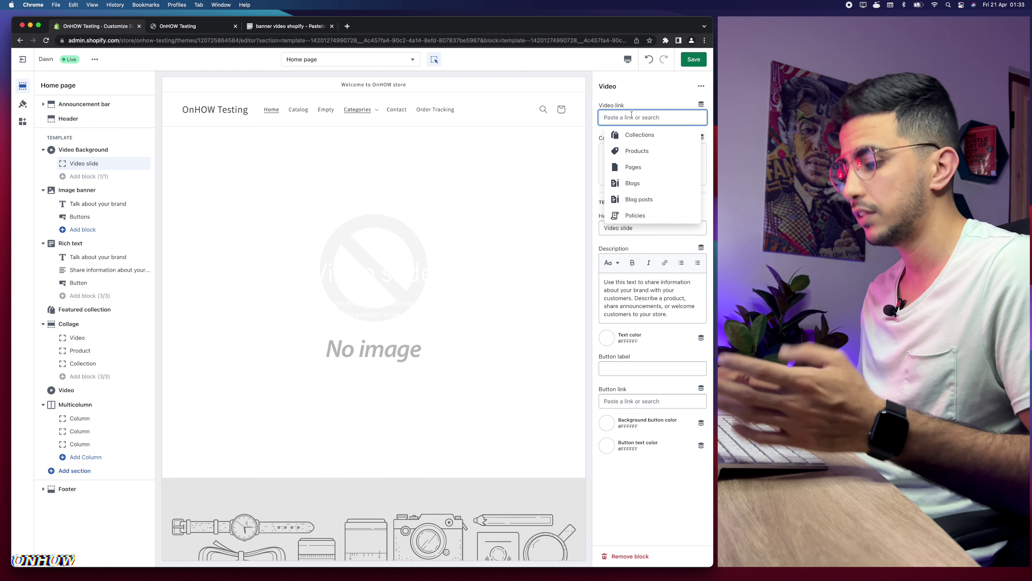
pyautogui.press('super+v')
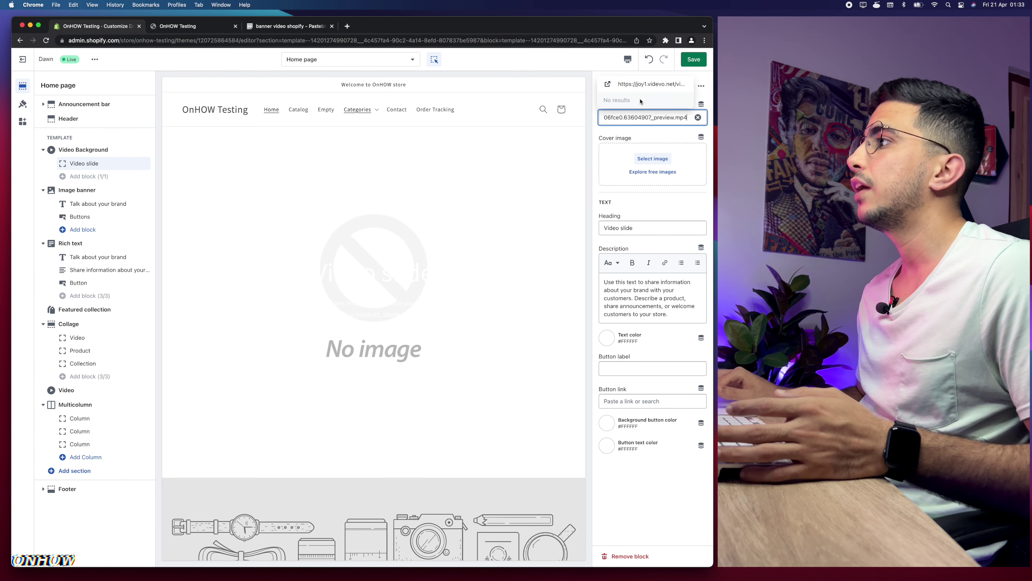
pyautogui.scroll(1, 668, 88)
pyautogui.scroll(3, 668, 87)
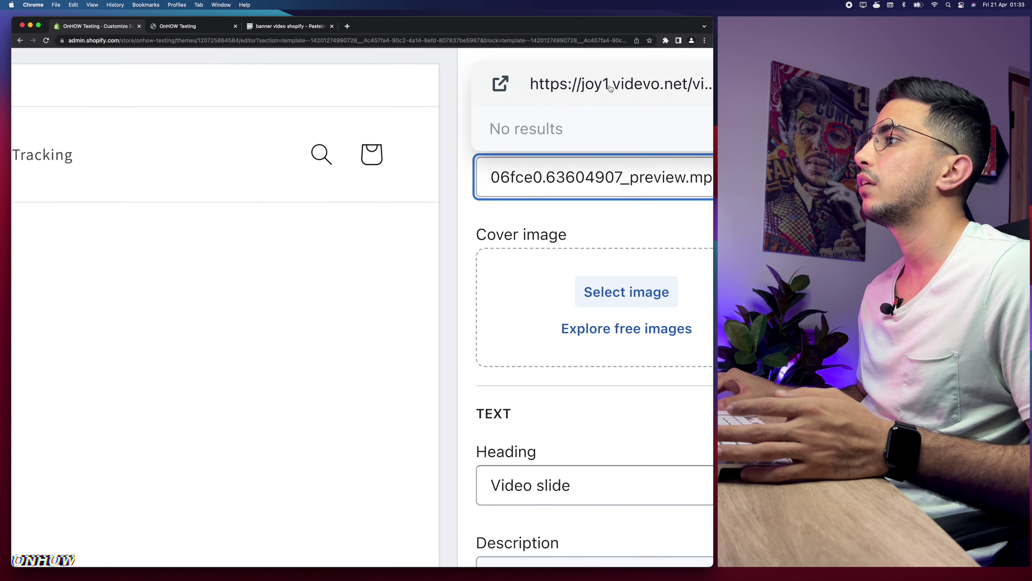
pyautogui.scroll(-5, 661, 88)
pyautogui.click(653, 85)
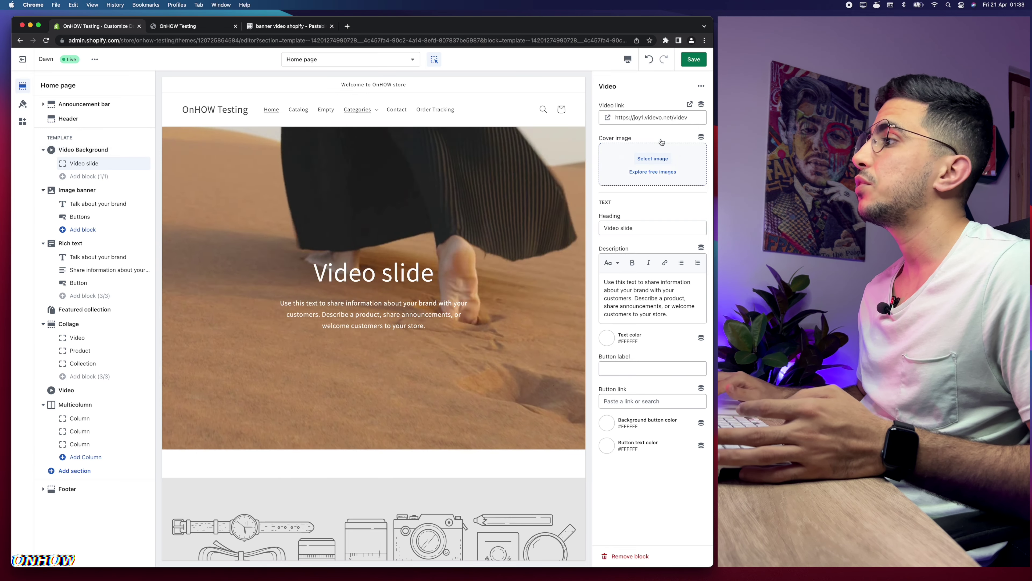
pyautogui.tripleClick(626, 138)
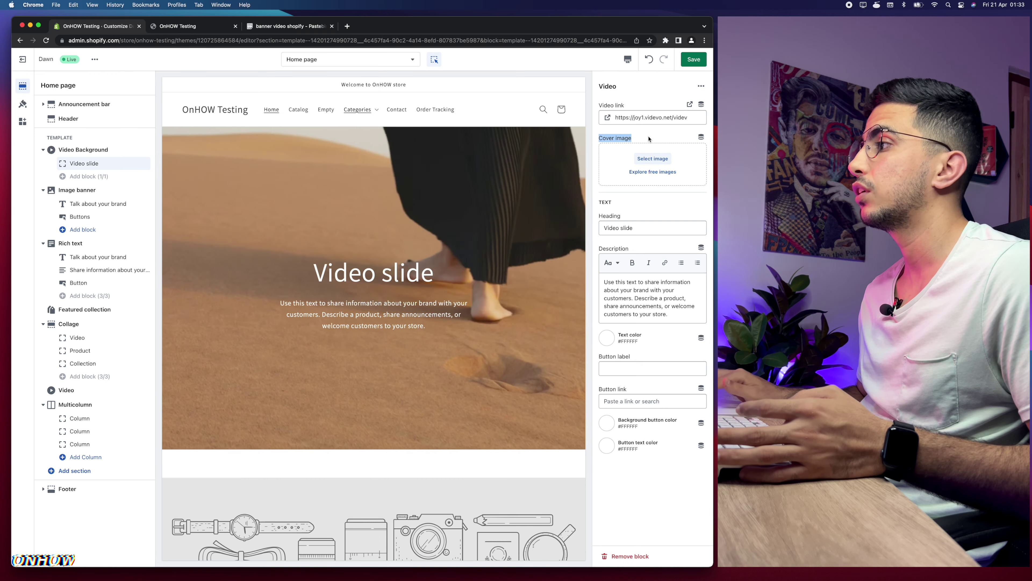
pyautogui.click(626, 138)
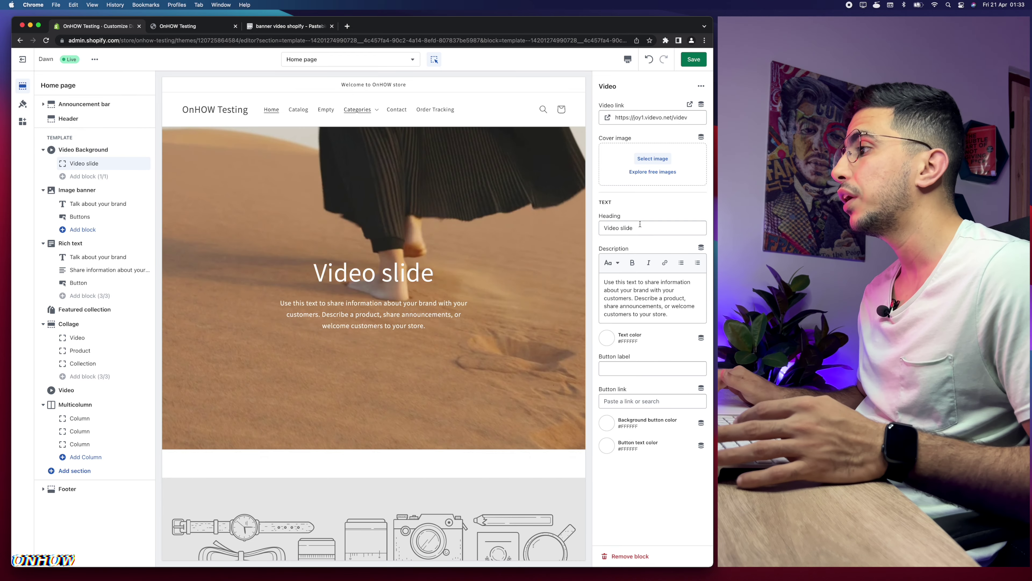
# Step: Set the video slide's heading to "Subscribe please" and replace the word "Subscribe" with "Just like"
pyautogui.tripleClick(649, 229)
pyautogui.click(646, 228)
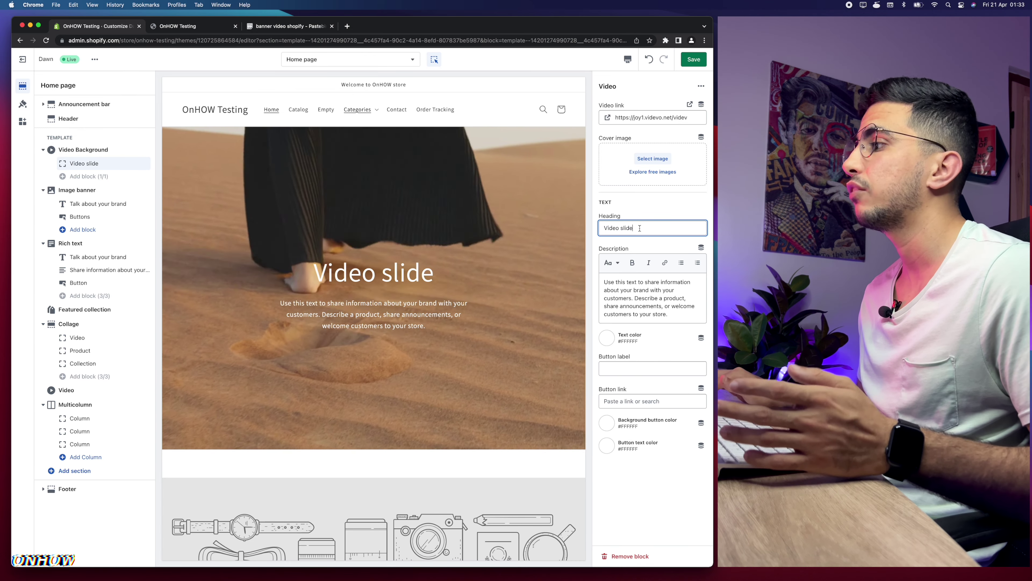
pyautogui.hotkey('alt', 'shift', 'Left')
pyautogui.hotkey('alt', 'shift', 'Left')
pyautogui.press('BackSpace')
pyautogui.write('Subscribe ple')
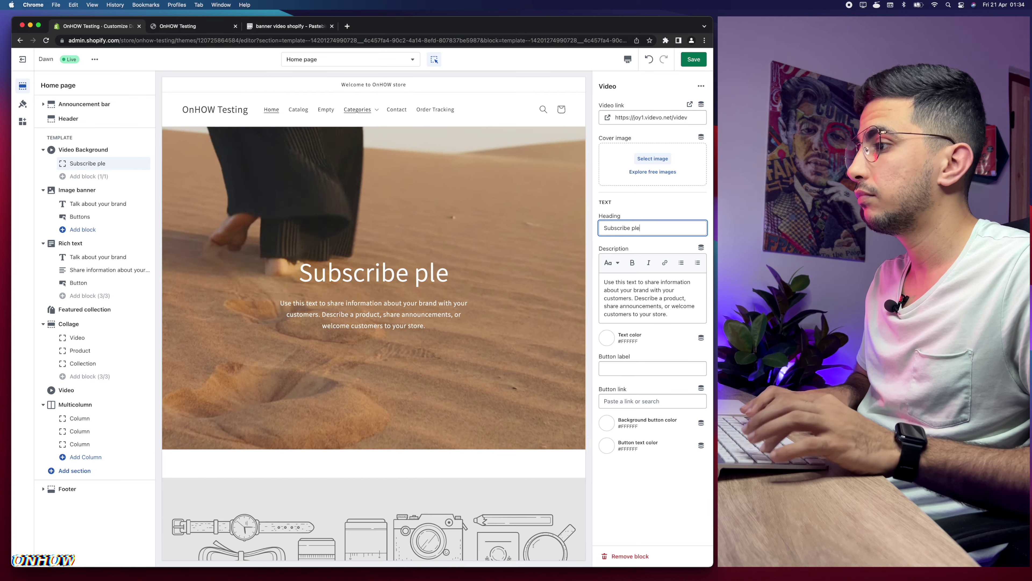
pyautogui.write('ase')
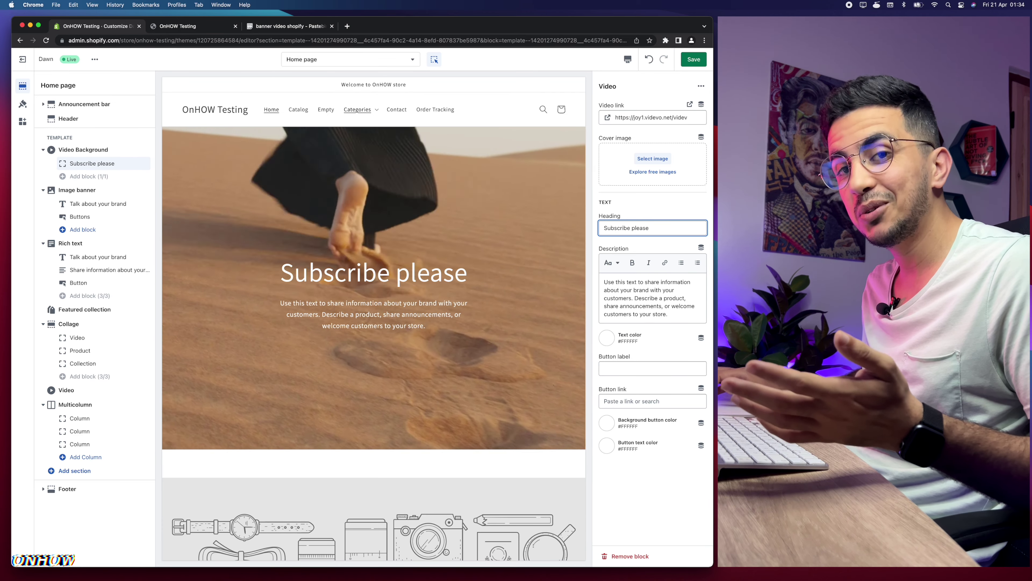
pyautogui.moveTo(631, 228); pyautogui.dragTo(601, 226)
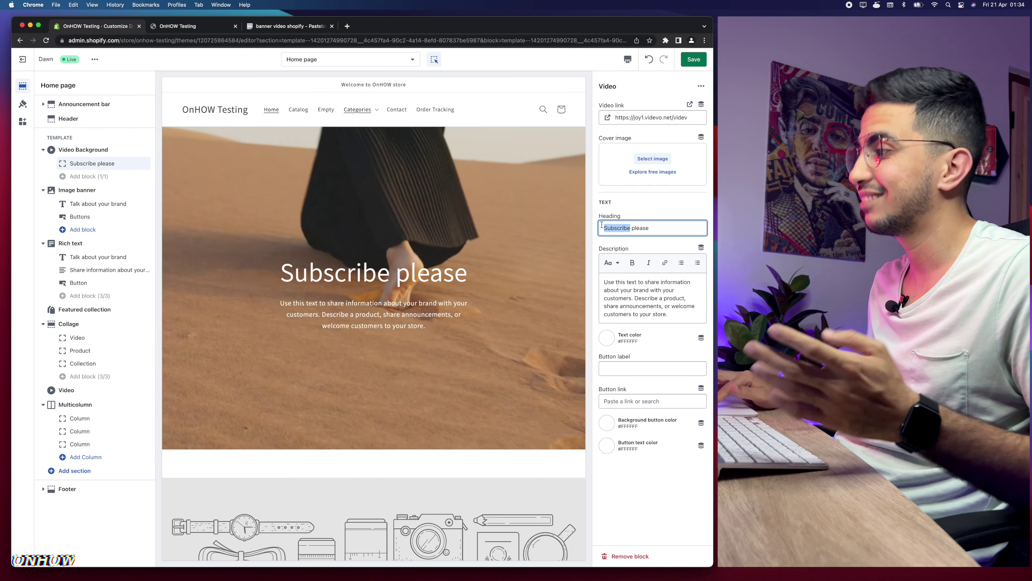
pyautogui.write('Just like')
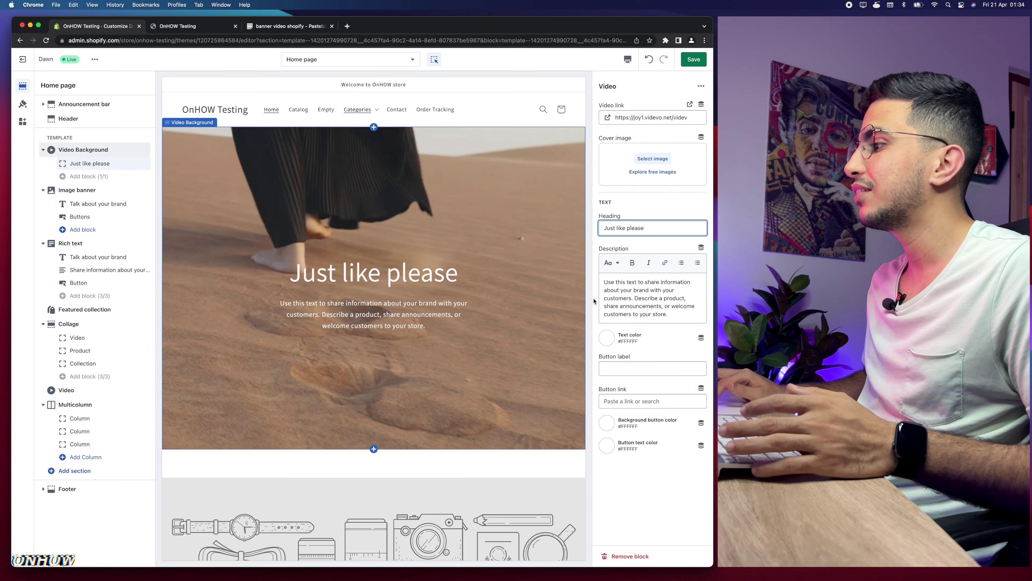
# Step: Make the word "text" in the slide's description bold and look at the text color choices
pyautogui.moveTo(673, 319); pyautogui.dragTo(604, 280)
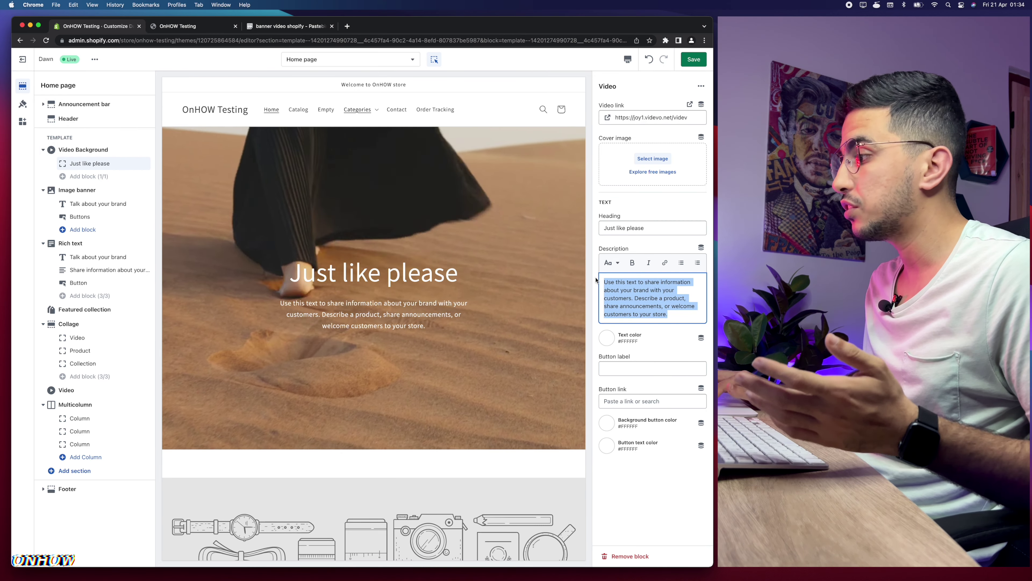
pyautogui.click(631, 285)
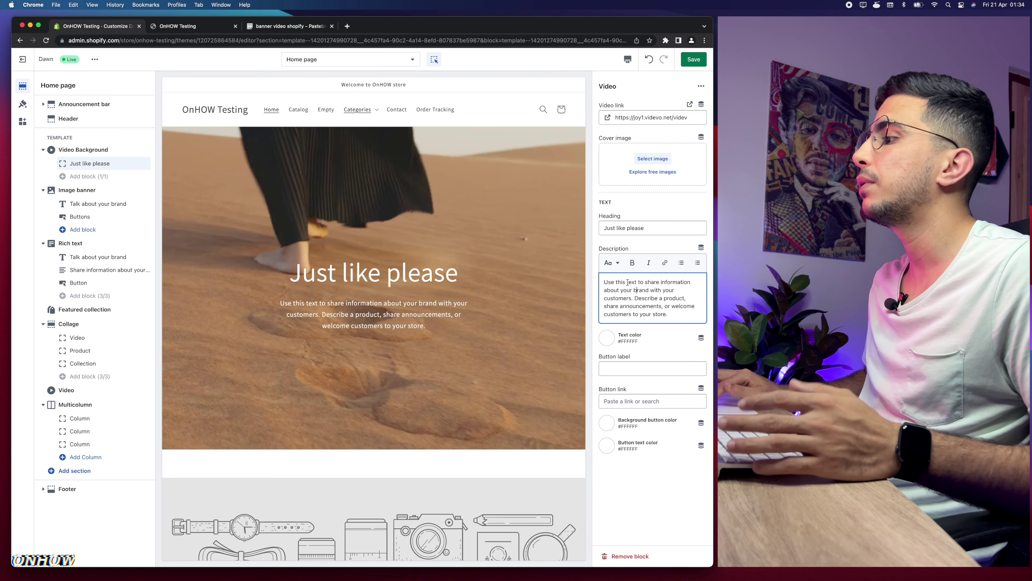
pyautogui.moveTo(627, 281); pyautogui.dragTo(637, 282)
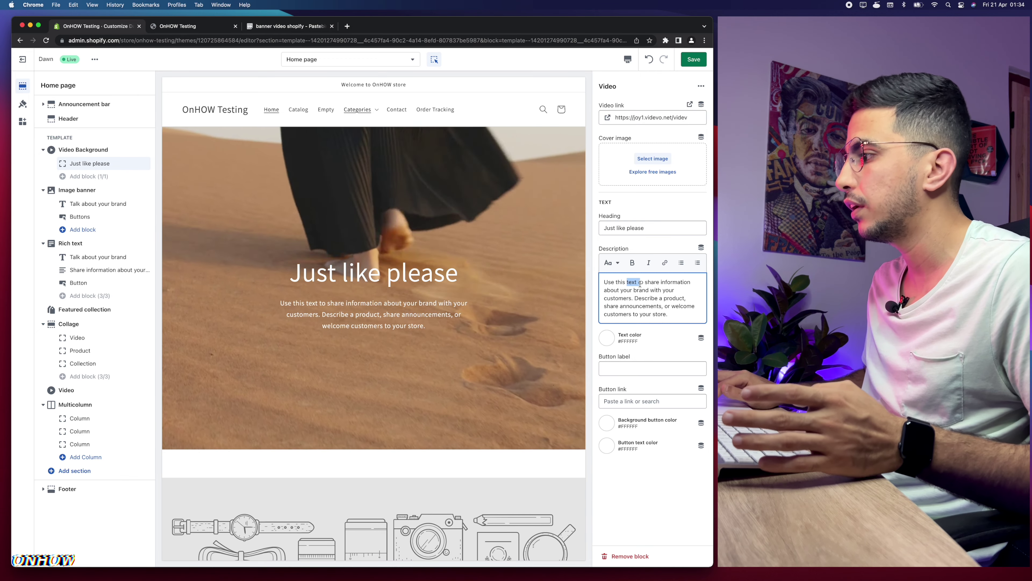
pyautogui.click(633, 263)
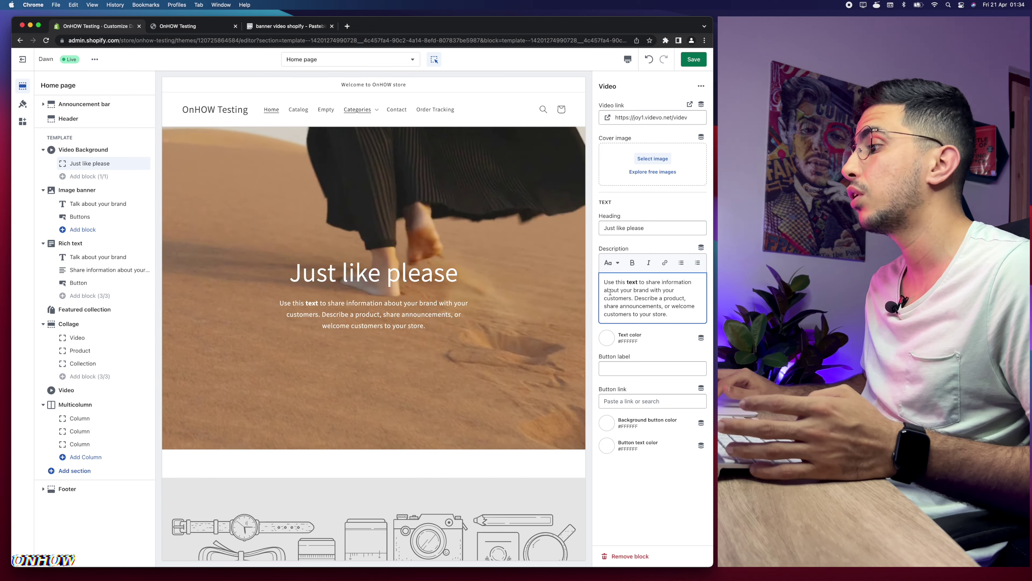
pyautogui.click(606, 338)
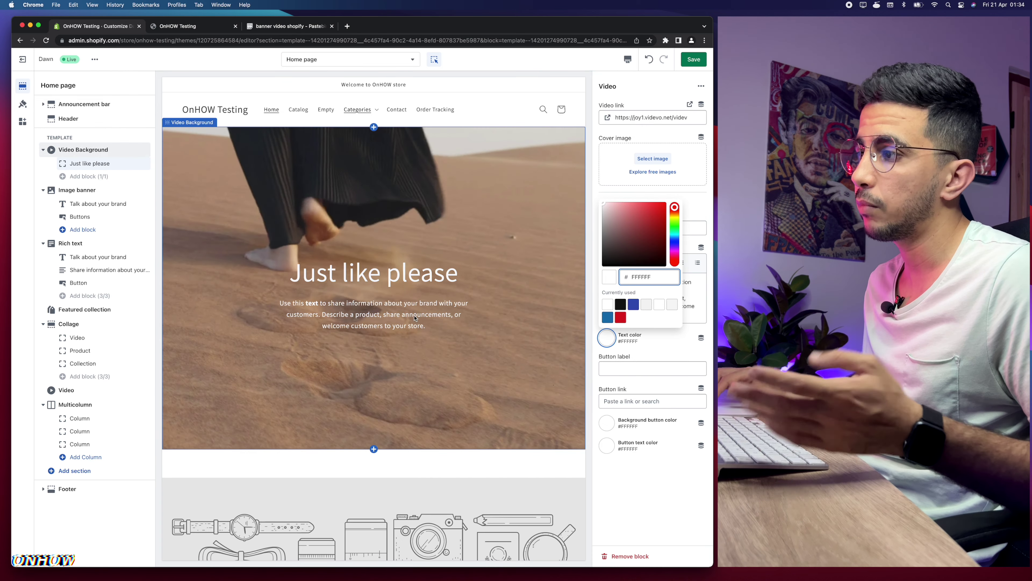
pyautogui.click(642, 360)
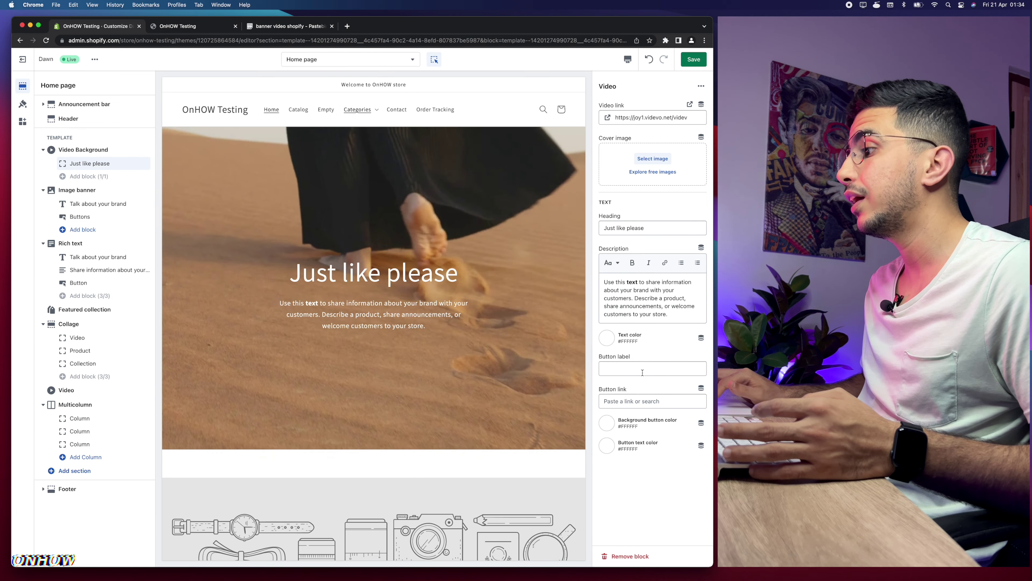
# Step: Label the slide's button "Shop Now" and link it to All products
pyautogui.click(637, 367)
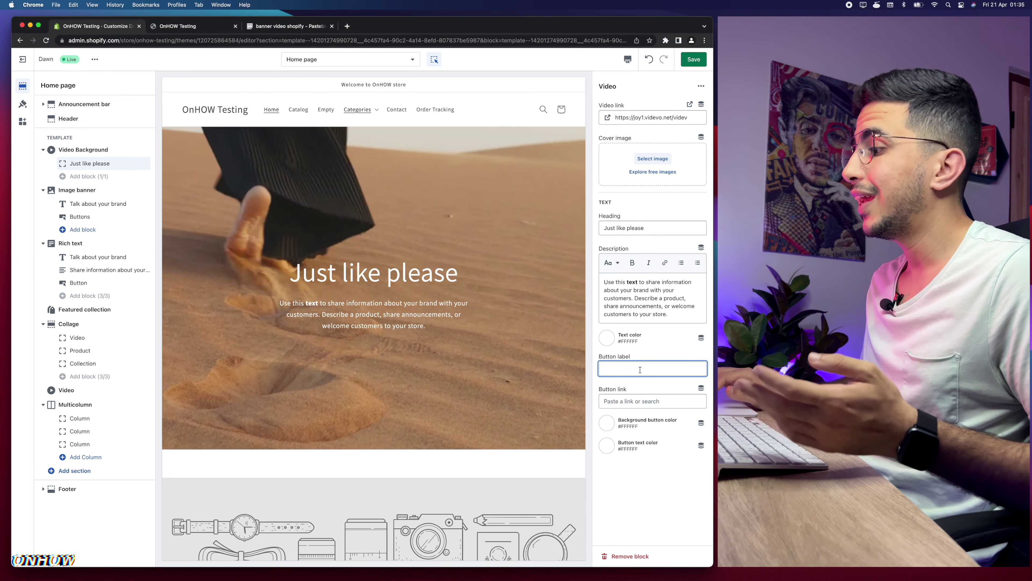
pyautogui.write('Shop ')
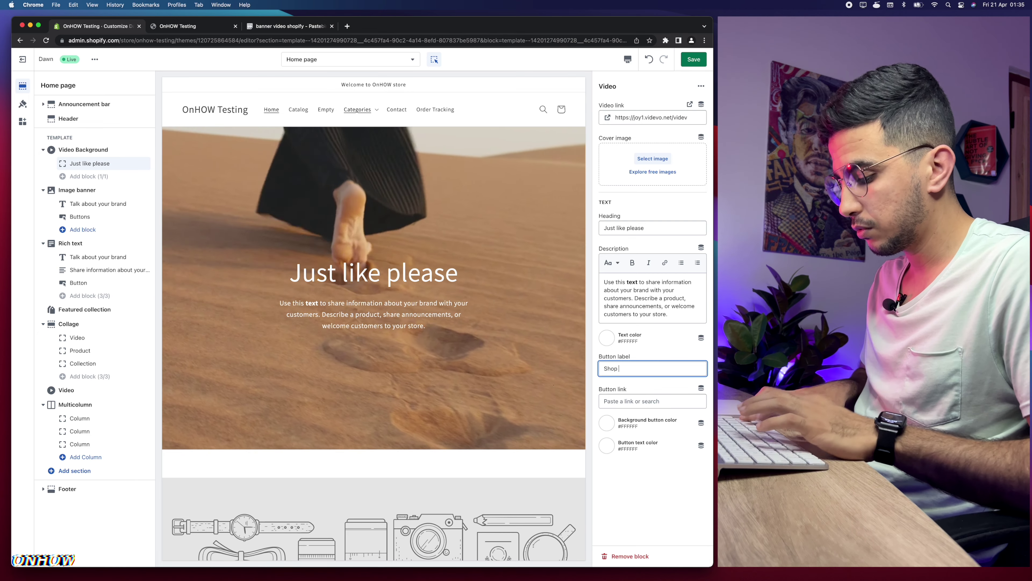
pyautogui.write('Now')
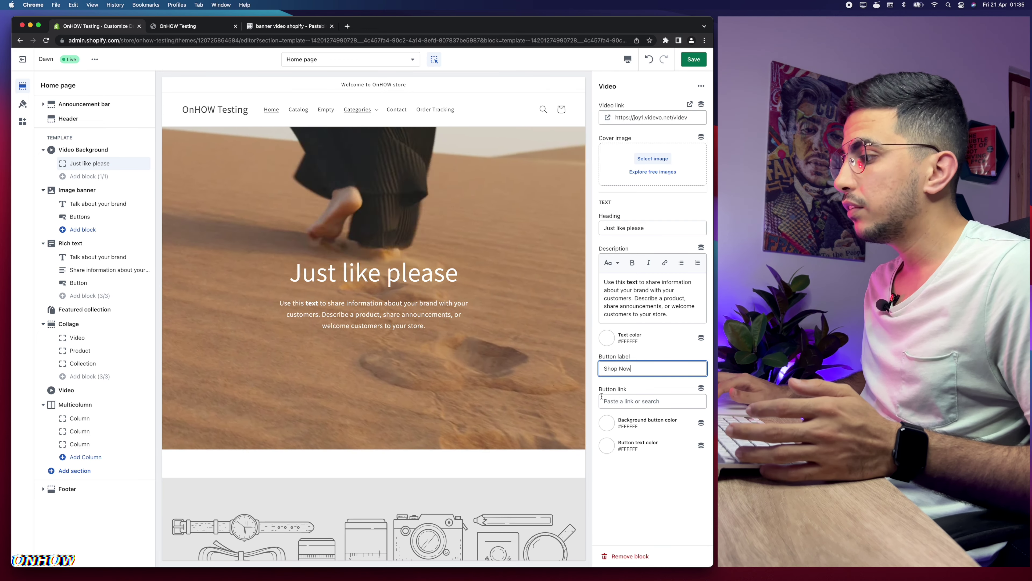
pyautogui.click(627, 400)
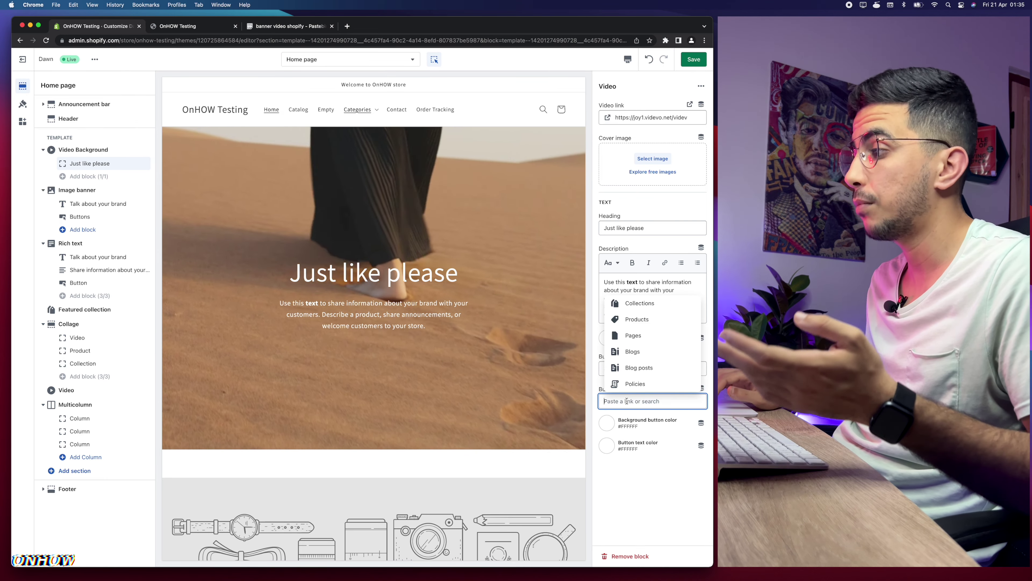
pyautogui.click(639, 320)
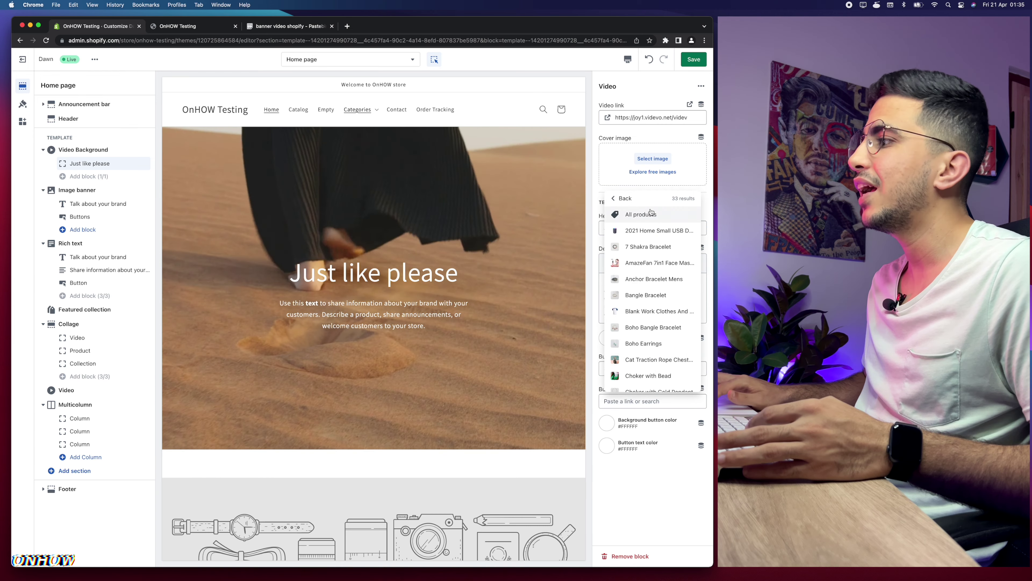
pyautogui.click(637, 215)
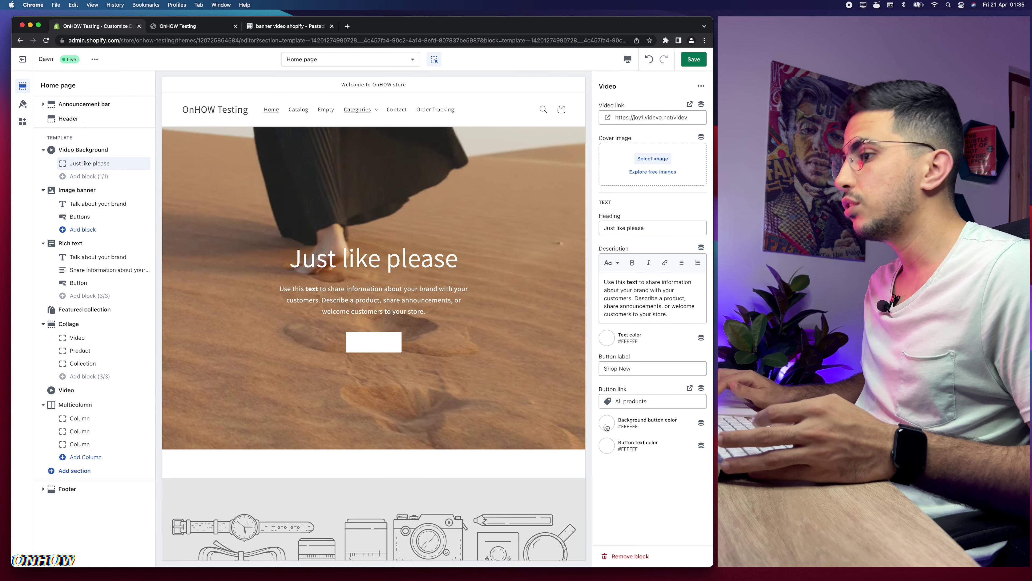
# Step: Set the button's background color to #121212 and save the theme changes
pyautogui.click(606, 426)
pyautogui.click(608, 389)
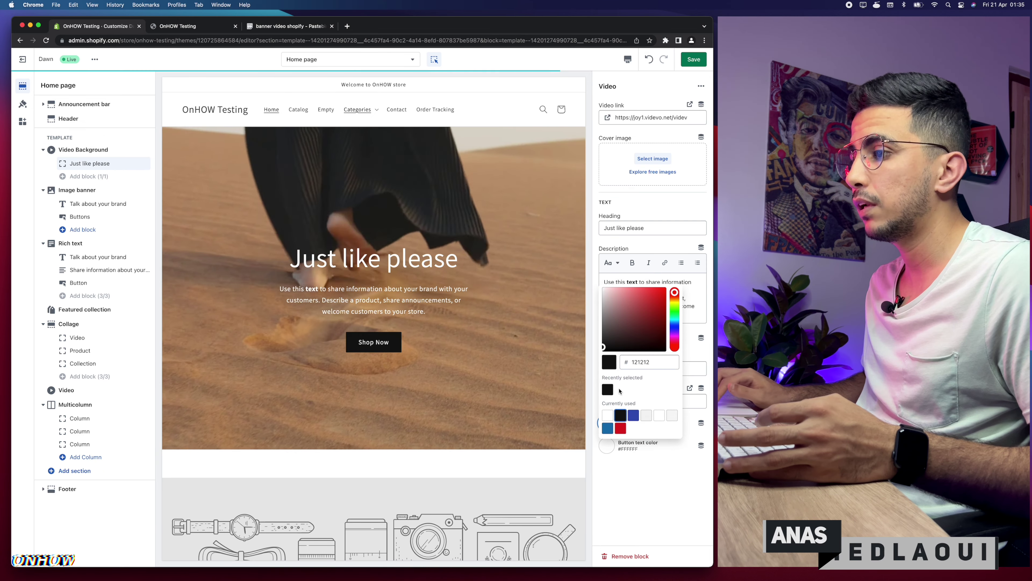
pyautogui.click(603, 472)
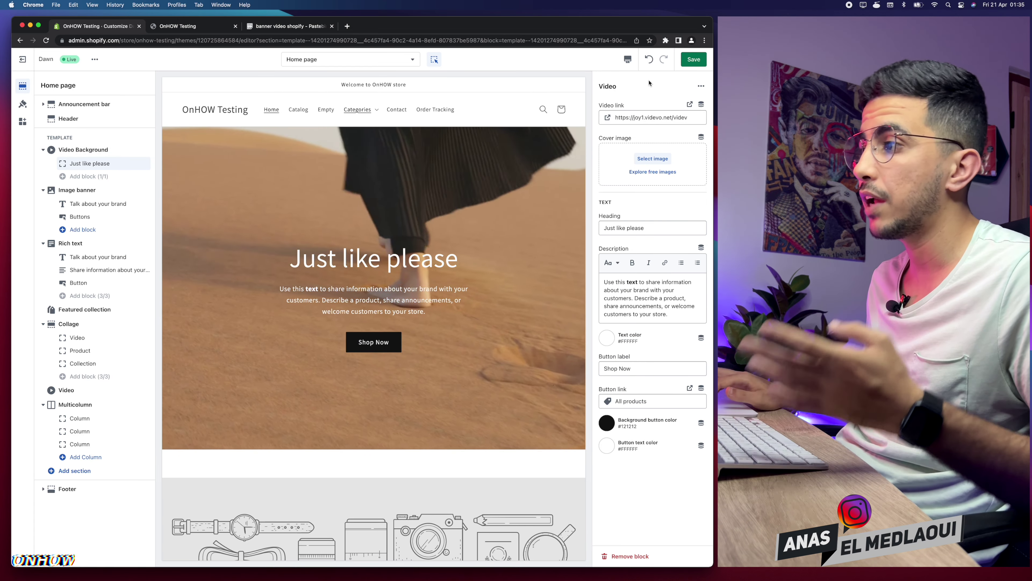
pyautogui.click(694, 60)
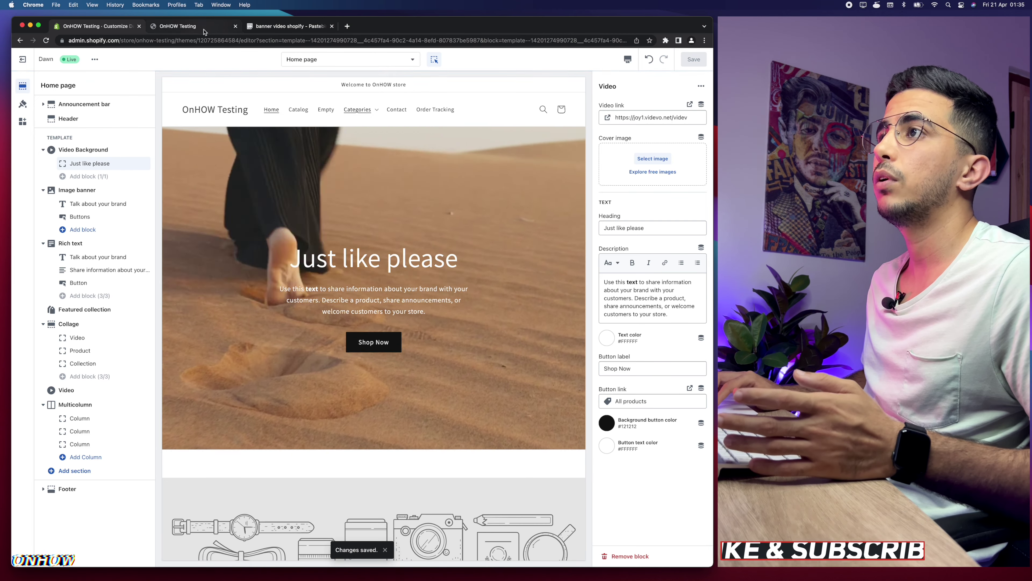
# Step: Switch to the storefront and reload the home page to check the video background section
pyautogui.click(204, 28)
pyautogui.click(230, 40)
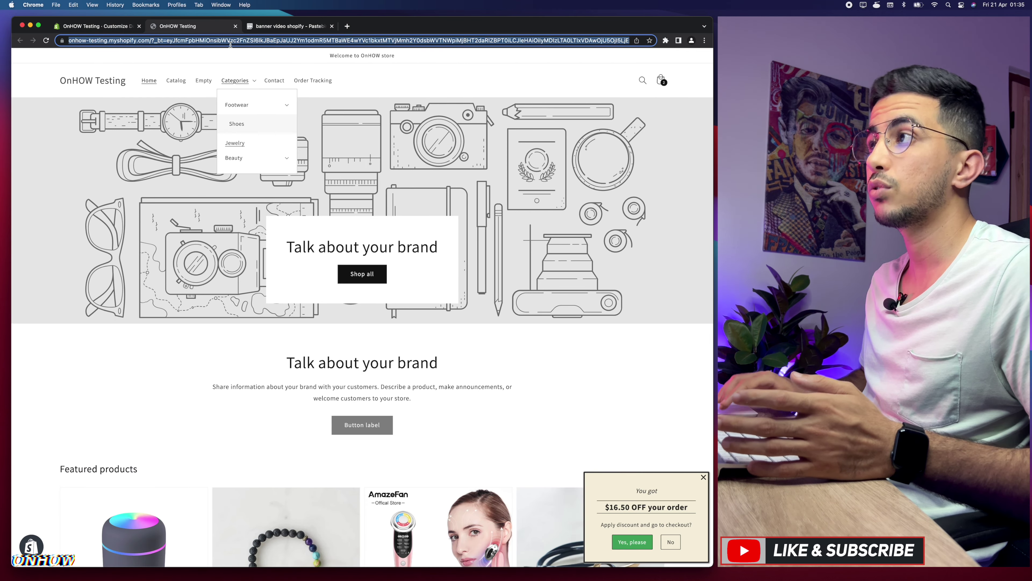
pyautogui.press('Return')
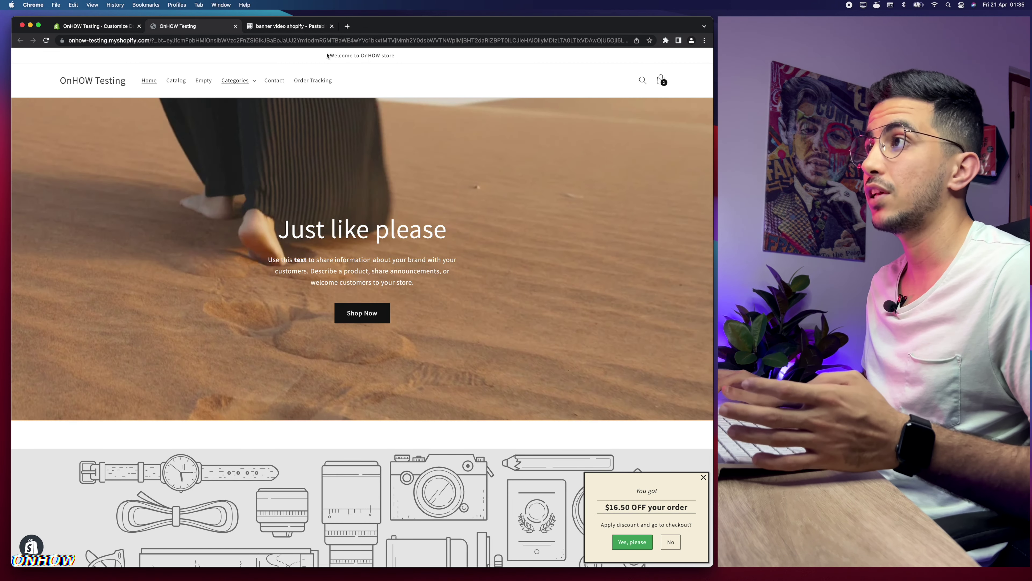
pyautogui.tripleClick(423, 58)
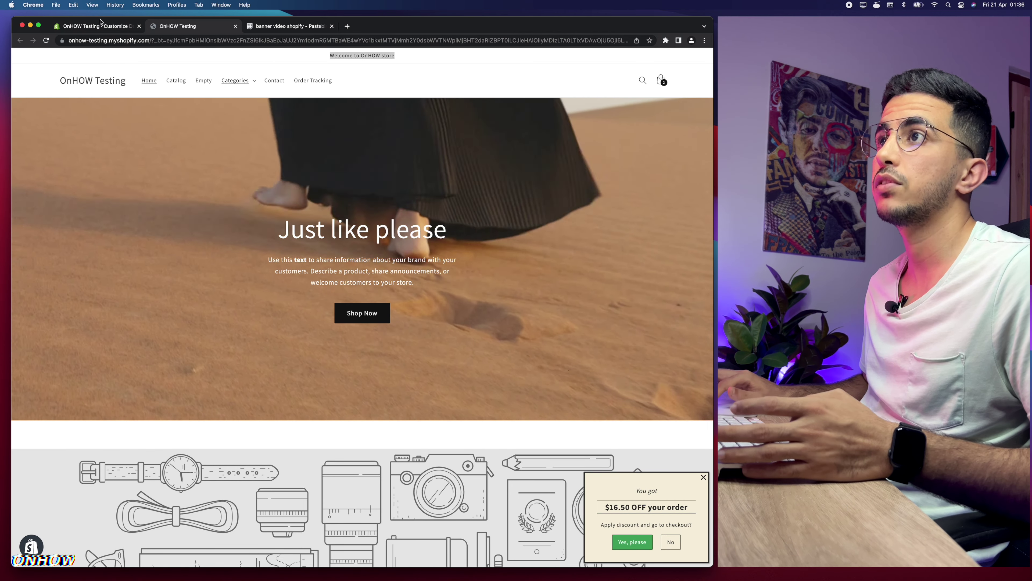
# Step: Return to the theme customizer and set the Header's color scheme to Background 2
pyautogui.click(102, 29)
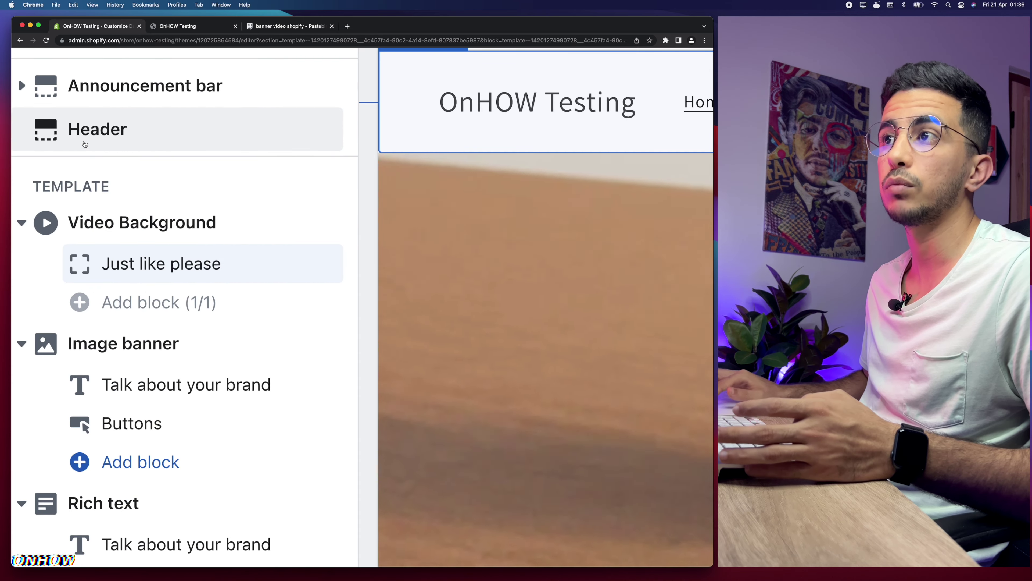
pyautogui.click(84, 142)
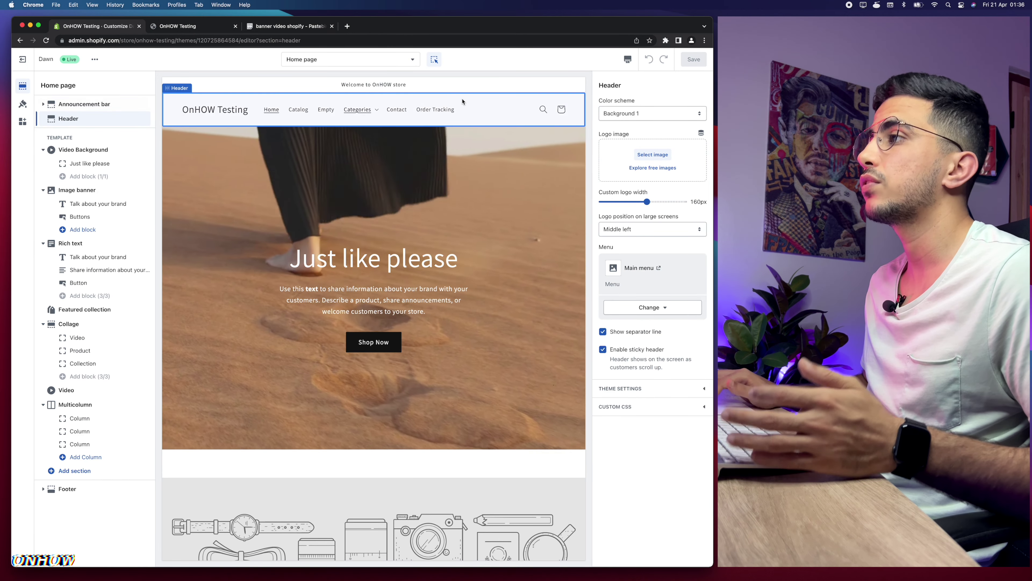
pyautogui.click(626, 117)
pyautogui.click(628, 122)
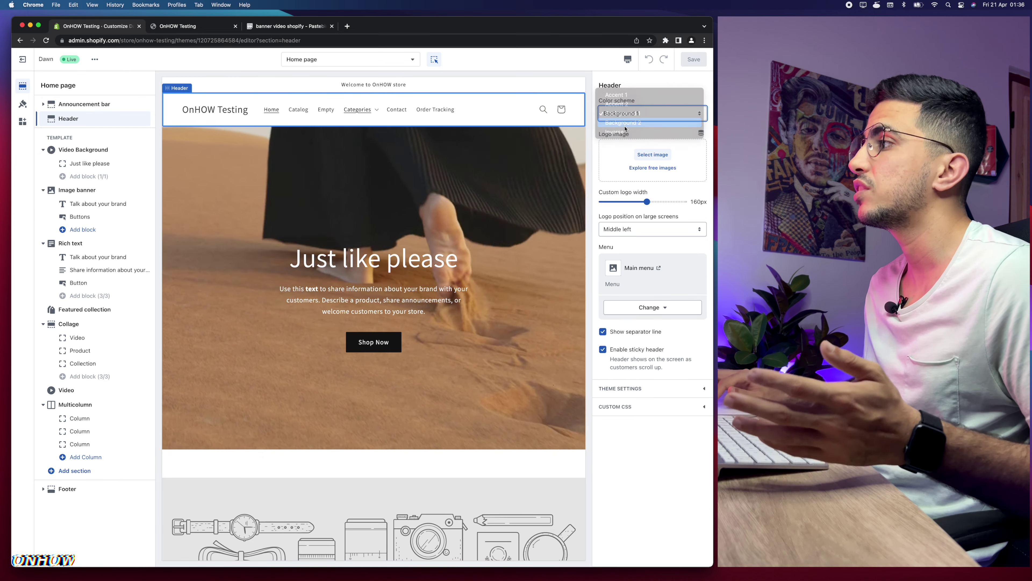
pyautogui.click(634, 117)
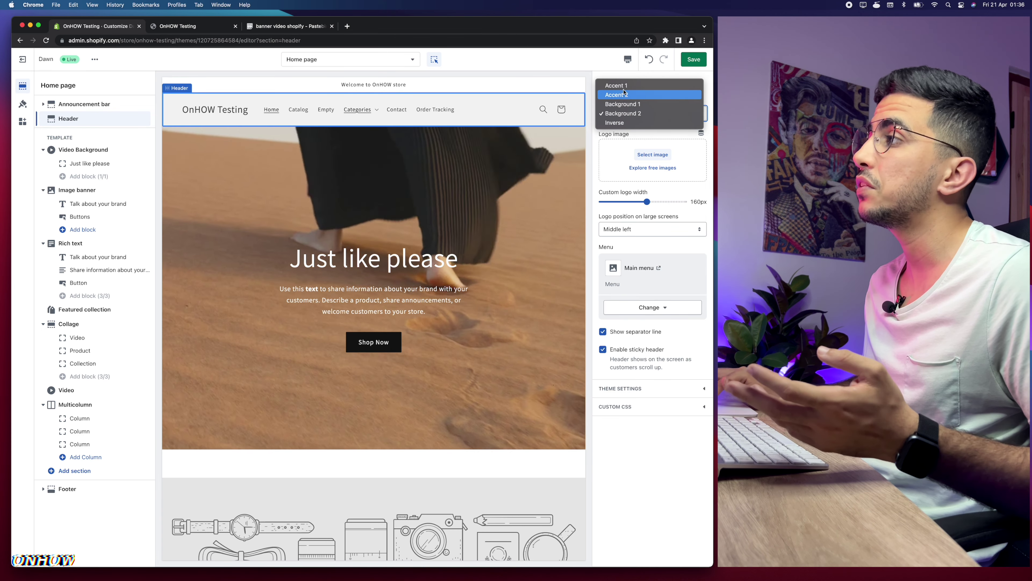
pyautogui.click(98, 82)
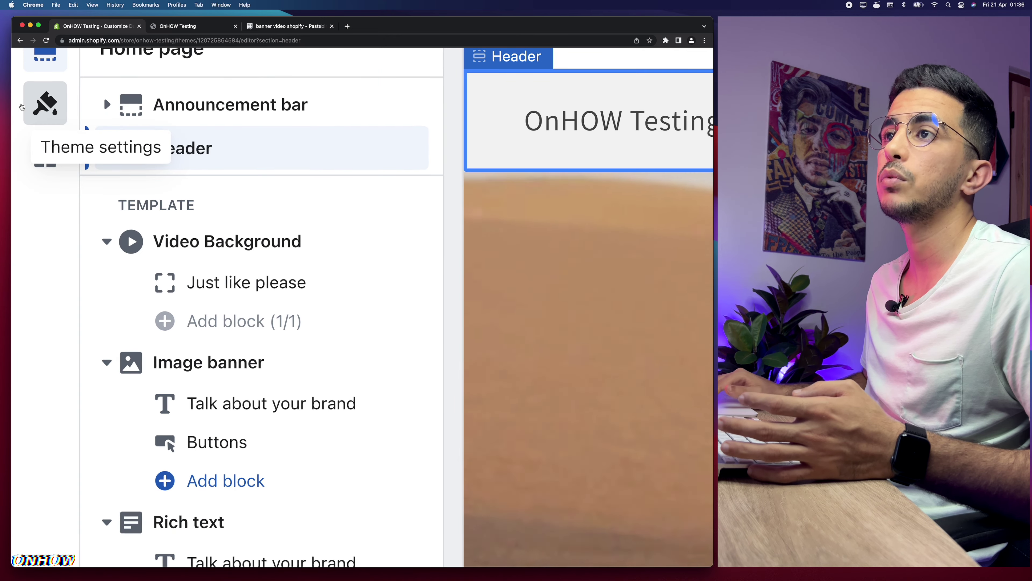
# Step: Review the theme's color settings and set the Header's color scheme to Accent 1
pyautogui.click(22, 104)
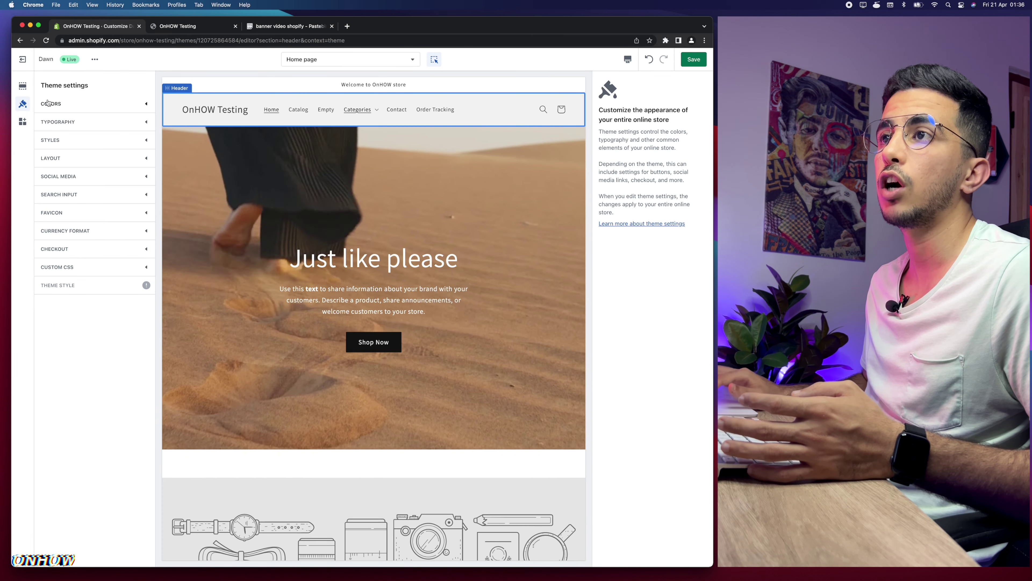
pyautogui.click(48, 103)
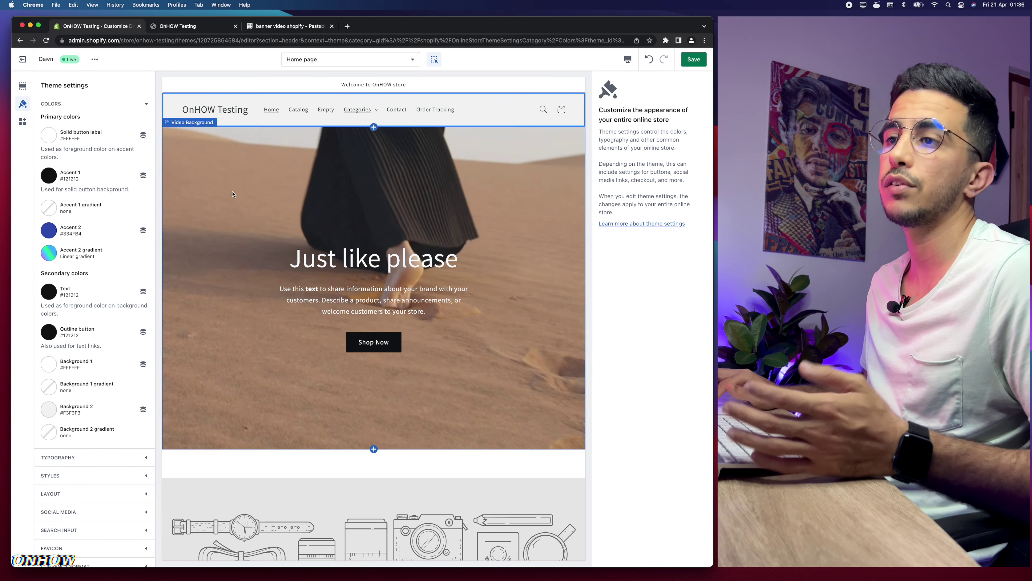
pyautogui.click(22, 80)
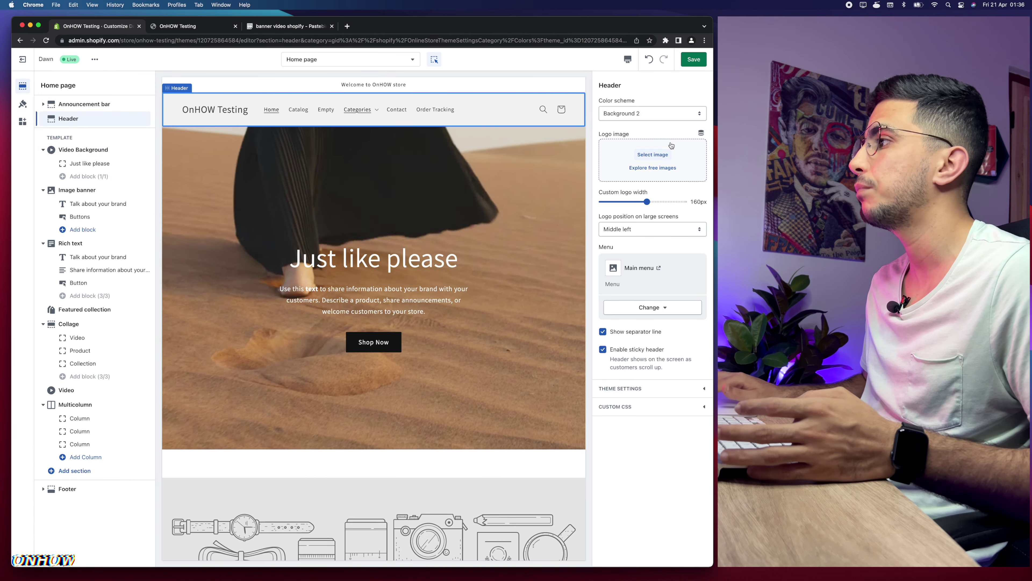
pyautogui.click(652, 114)
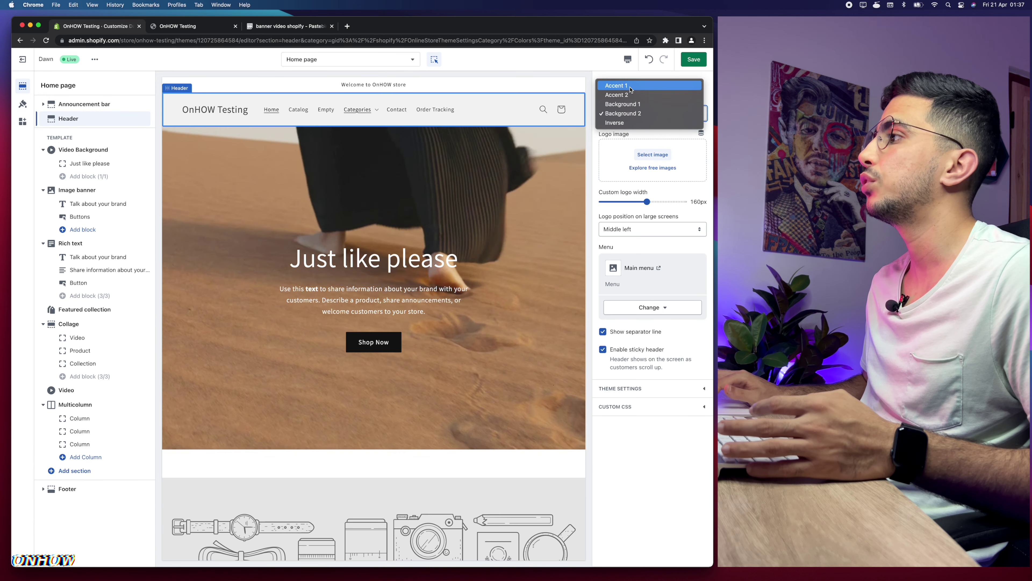
pyautogui.click(630, 87)
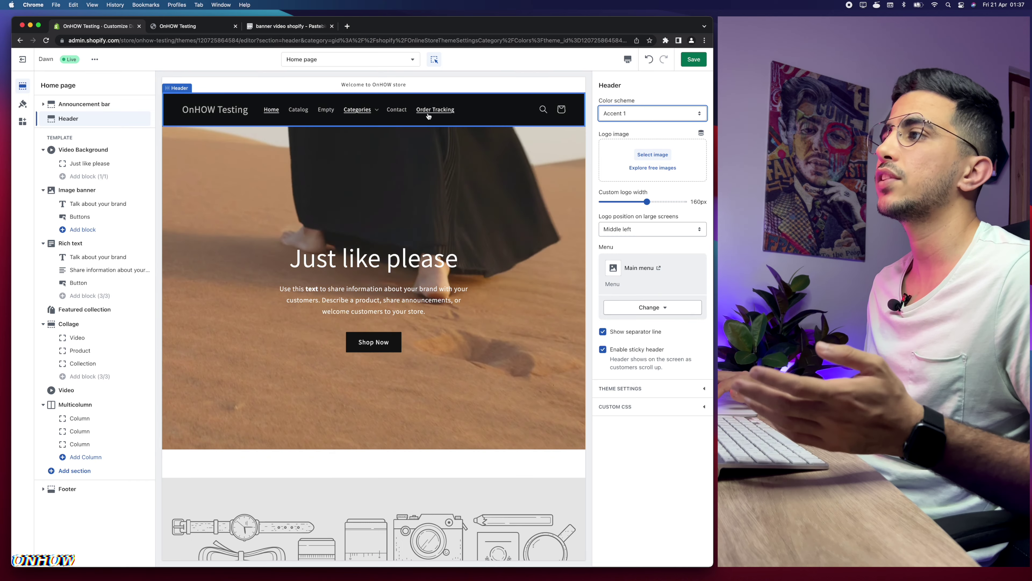
pyautogui.press('super+shift+f')
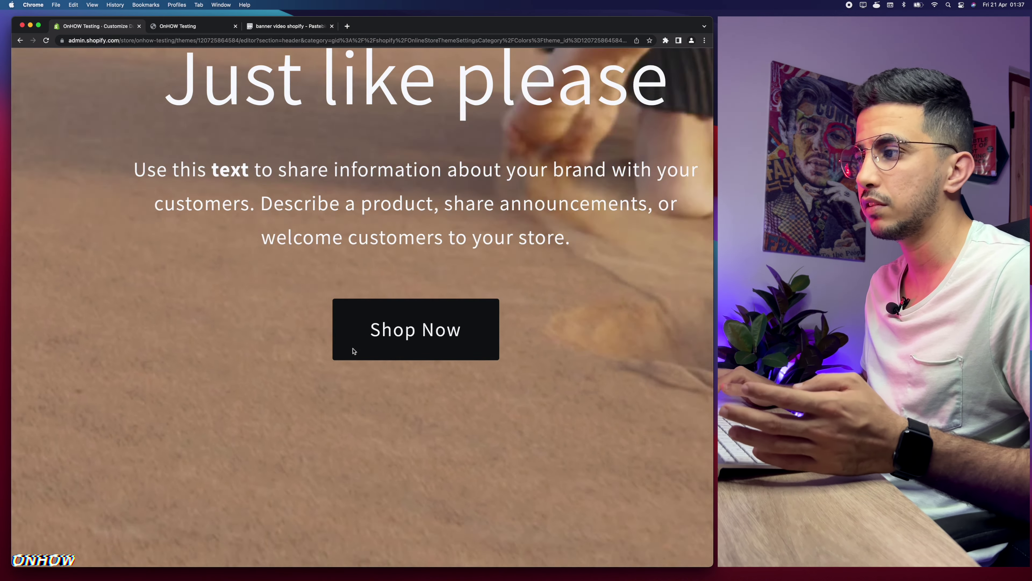
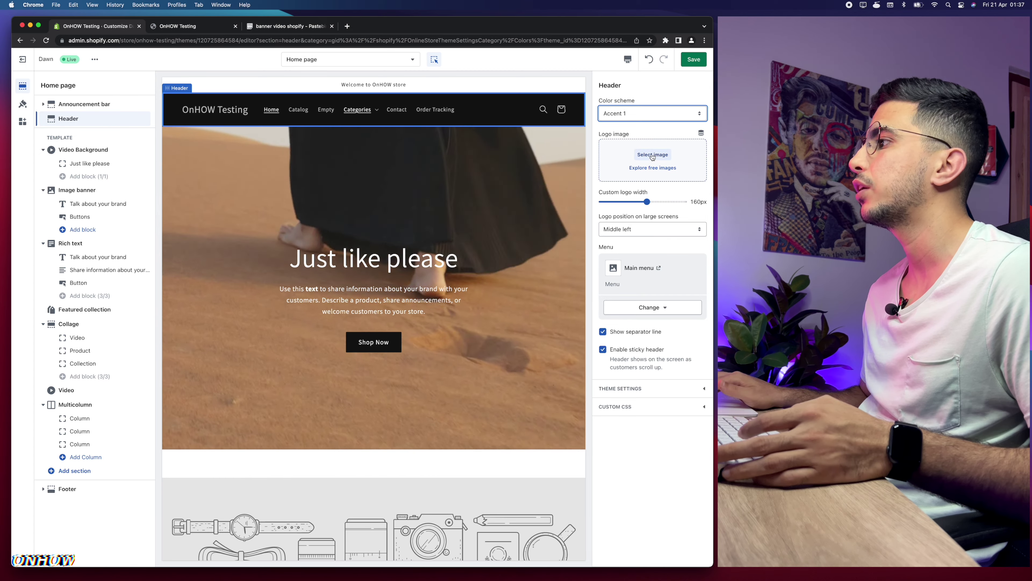
# Step: Use the existing "logo" PNG from the store's files as the Header's logo image
pyautogui.click(652, 156)
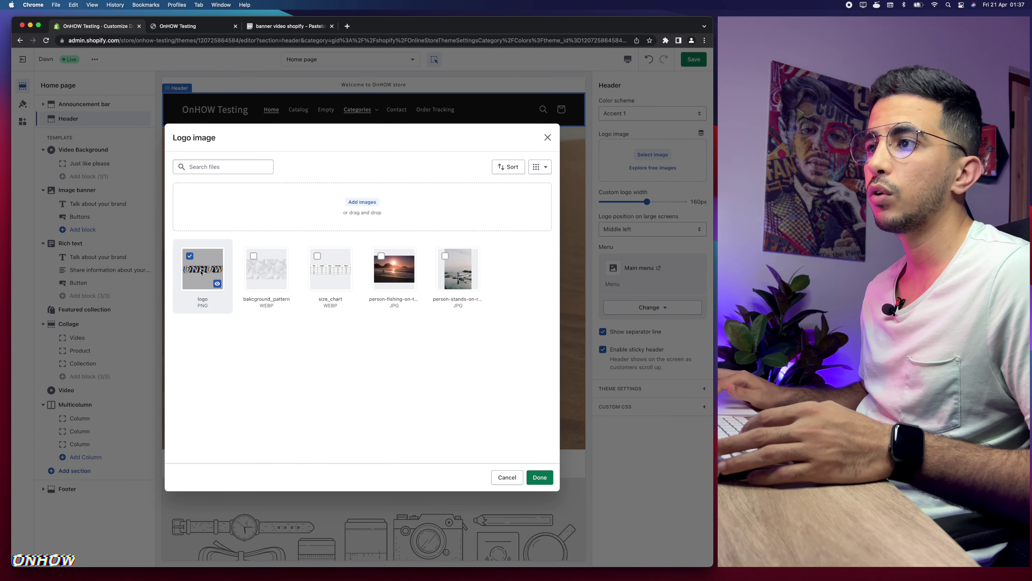
pyautogui.click(357, 203)
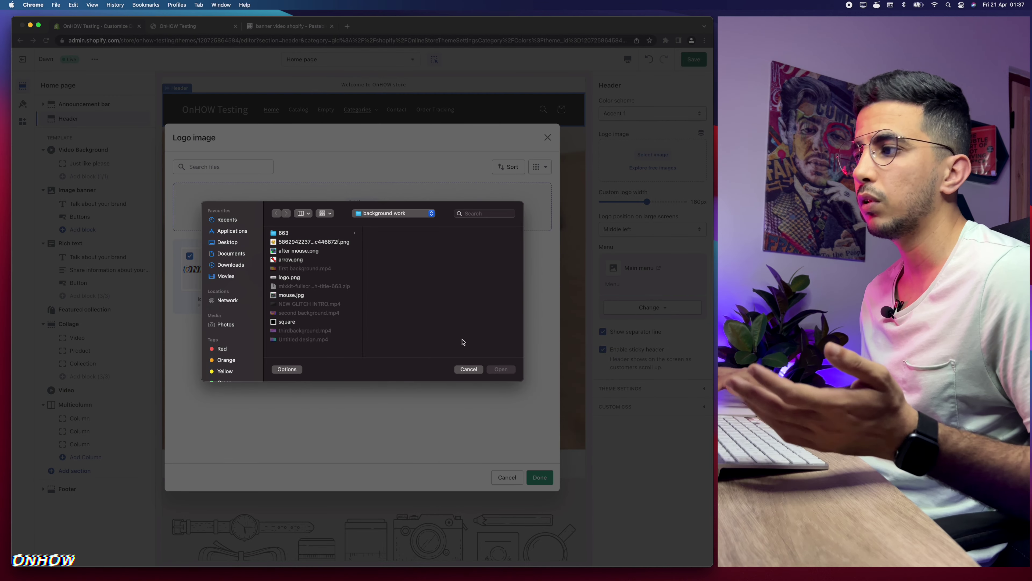
pyautogui.click(467, 369)
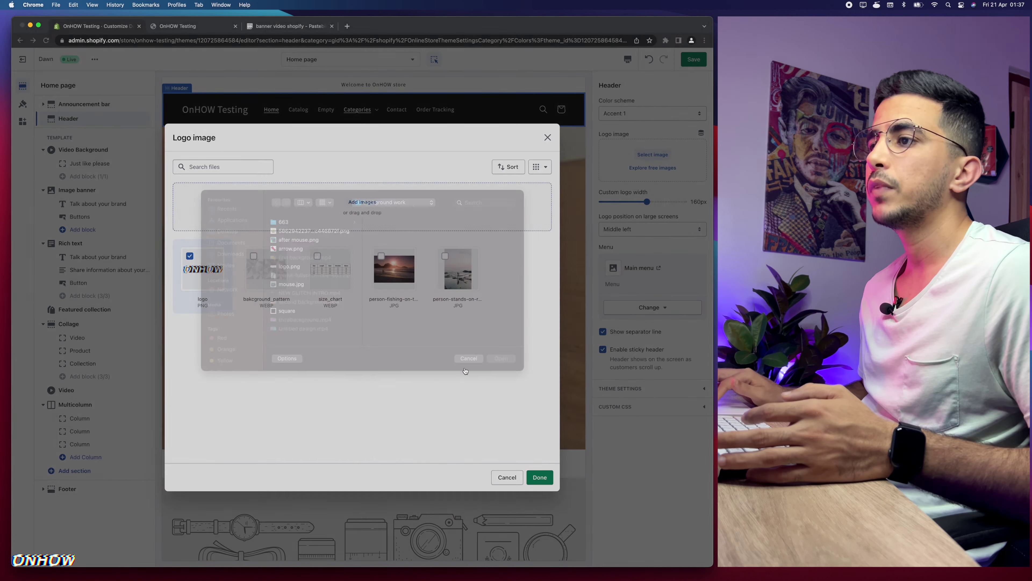
pyautogui.click(537, 476)
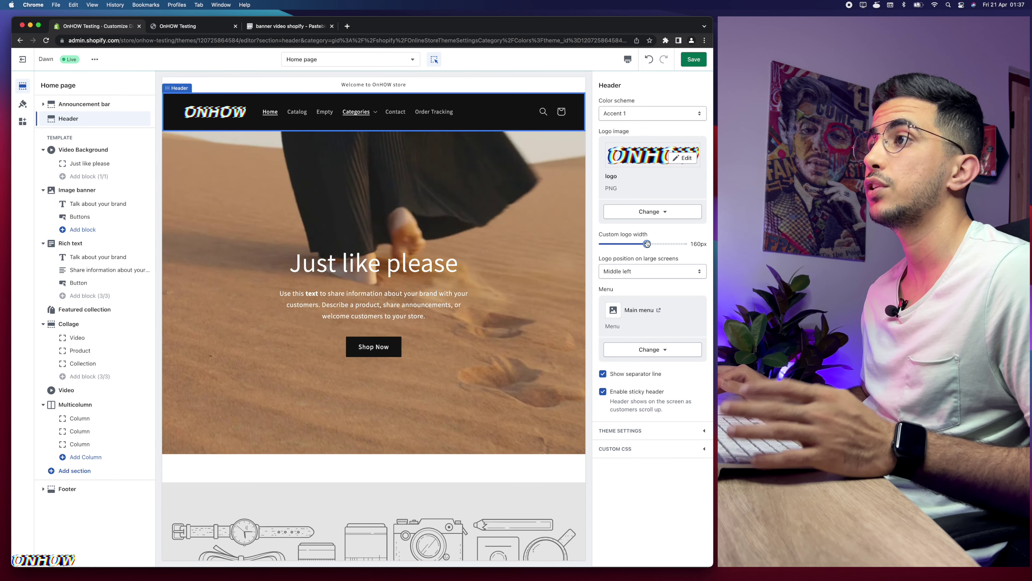
# Step: Compare the Middle left and Top center logo positions on large screens and set the Header's logo to Top center
pyautogui.scroll(10, 625, 261)
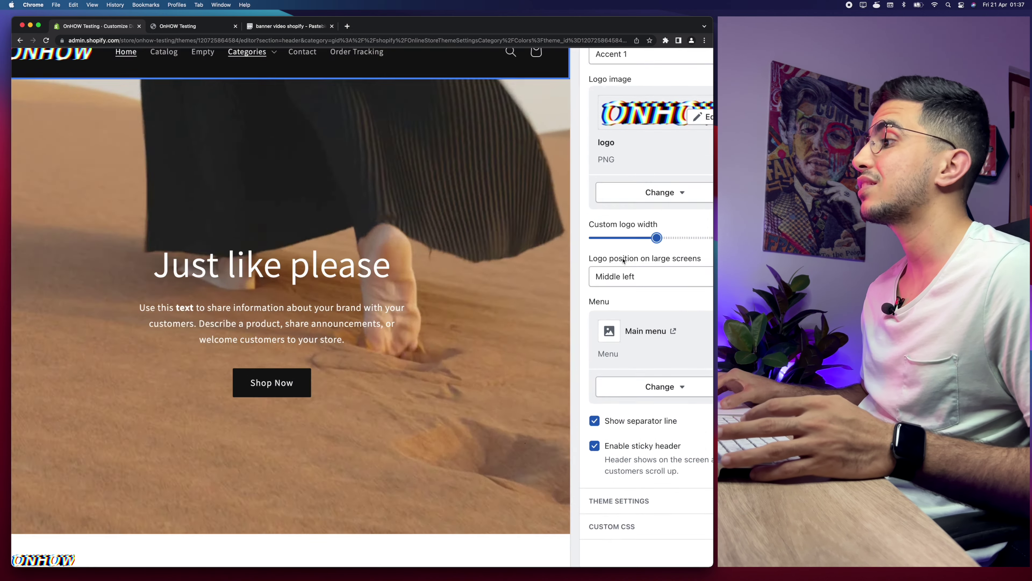
pyautogui.scroll(-10, 624, 261)
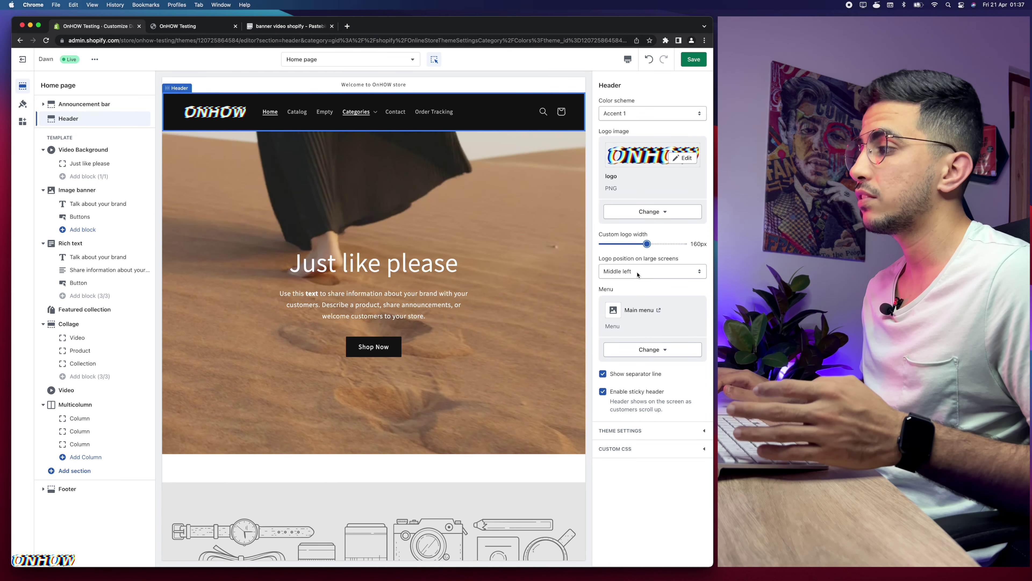
pyautogui.click(637, 272)
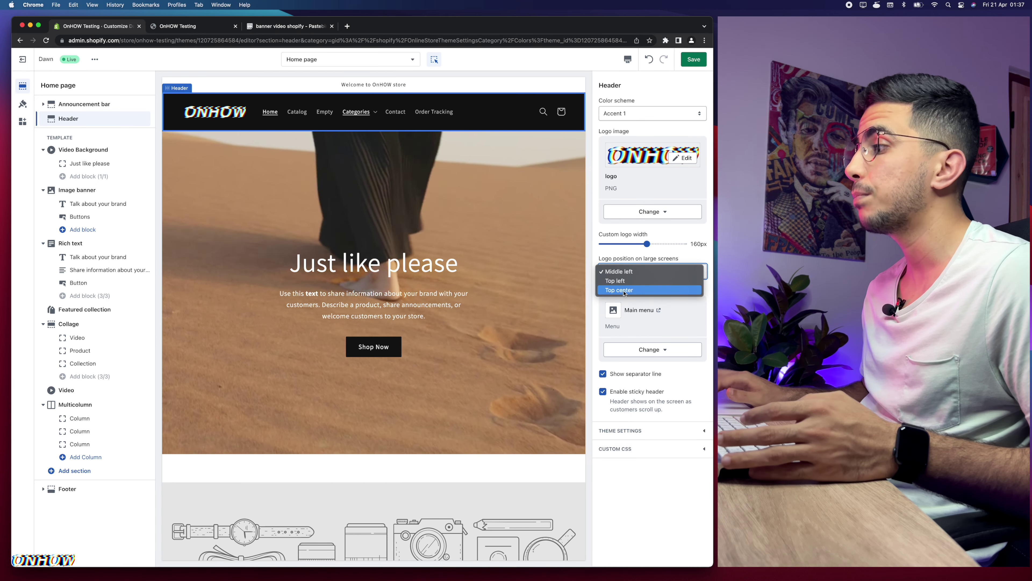
pyautogui.click(624, 290)
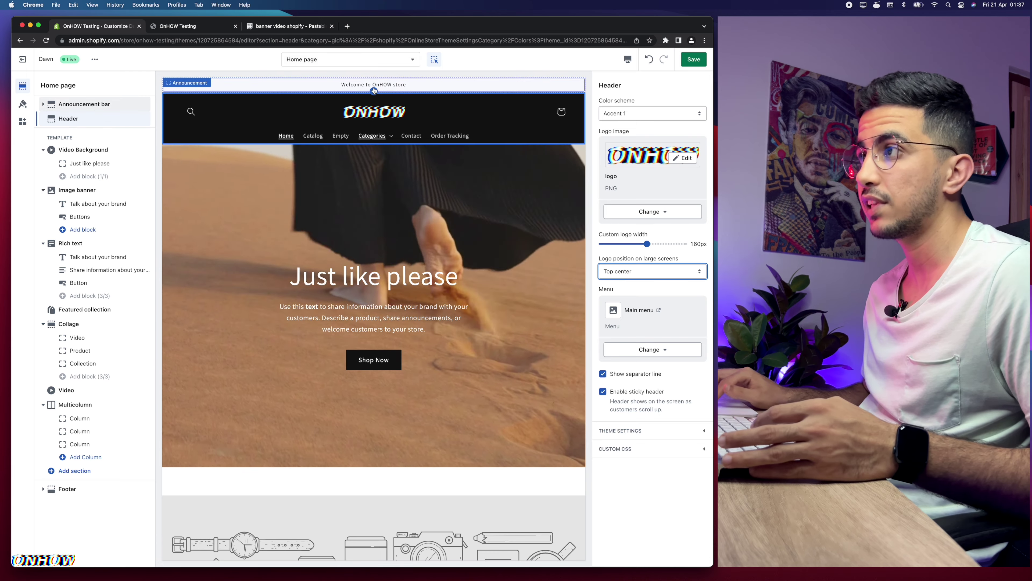
pyautogui.click(642, 271)
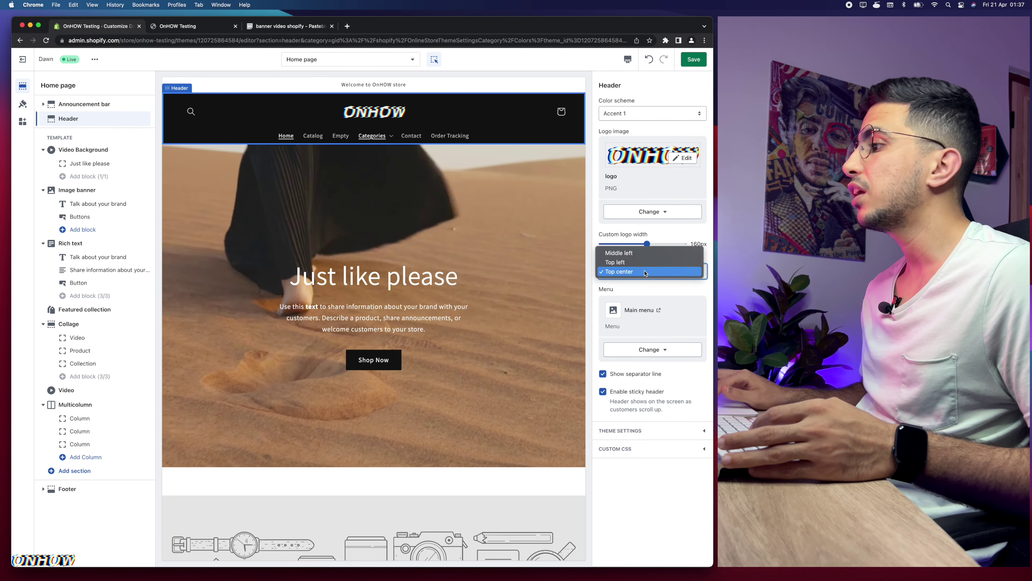
pyautogui.click(628, 253)
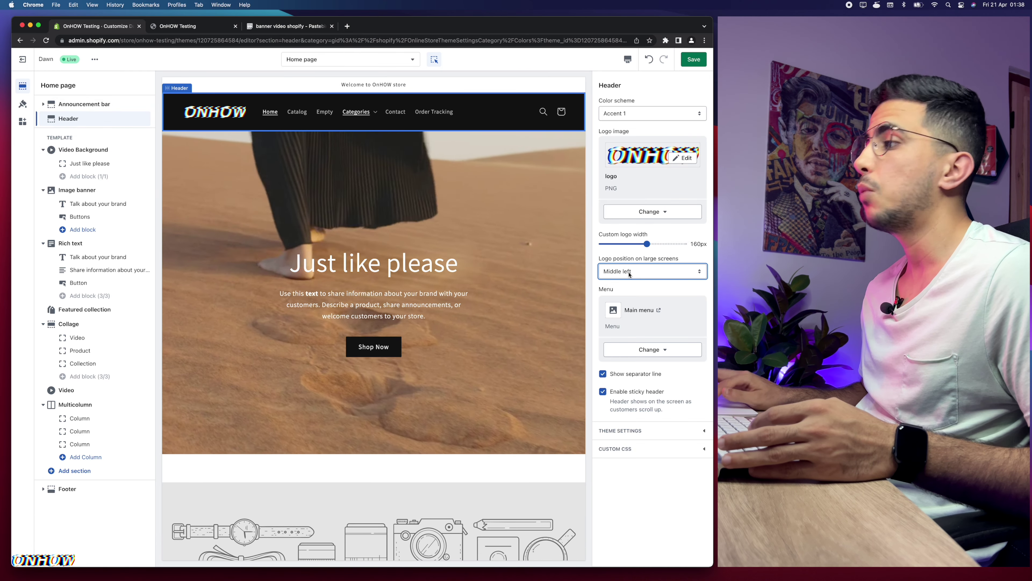
pyautogui.click(629, 271)
pyautogui.click(630, 291)
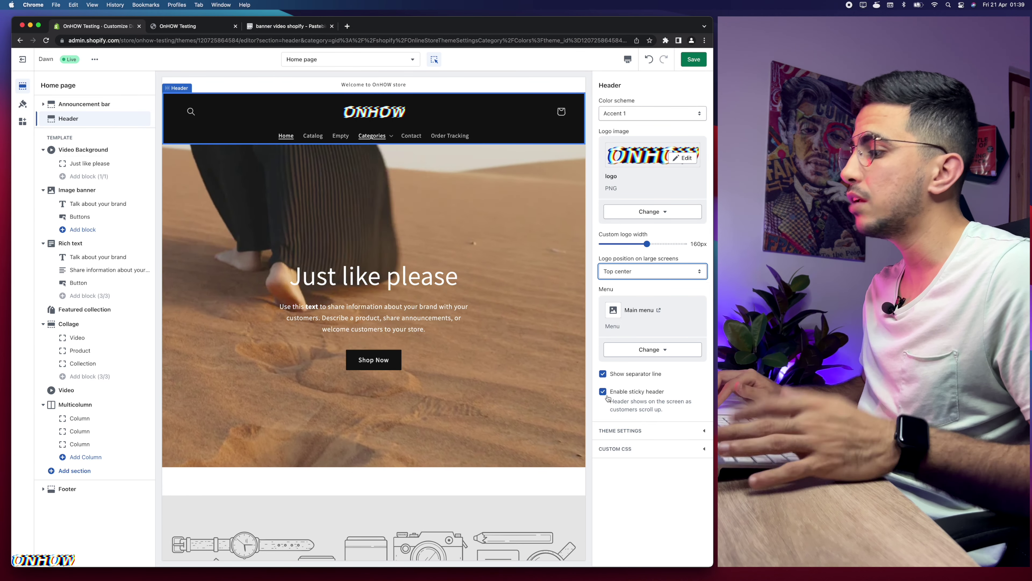
# Step: Review the Header's theme settings with the social media links and save the theme changes
pyautogui.click(636, 430)
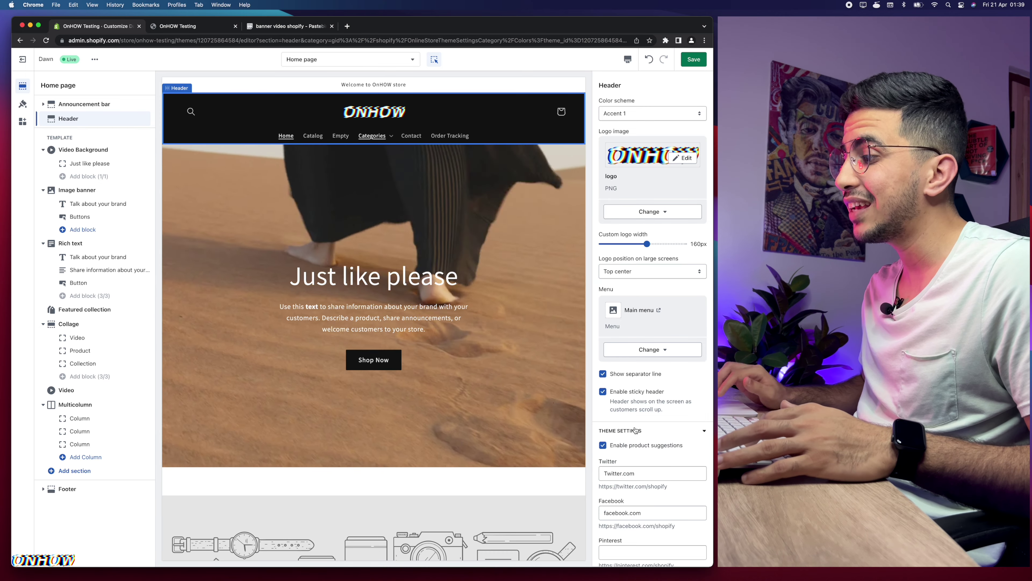
pyautogui.scroll(-5, 638, 415)
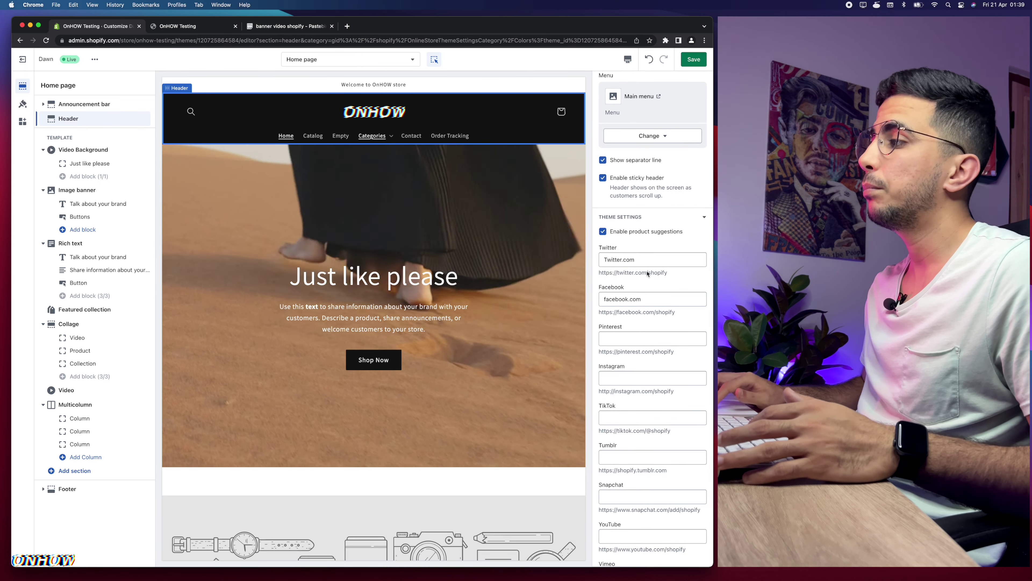
pyautogui.scroll(-3, 648, 433)
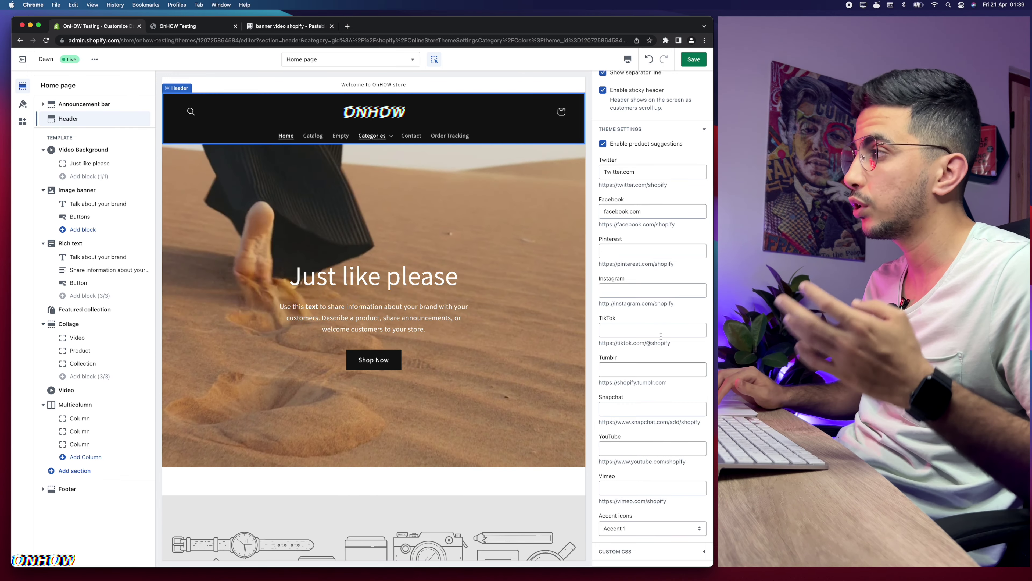
pyautogui.scroll(7, 661, 336)
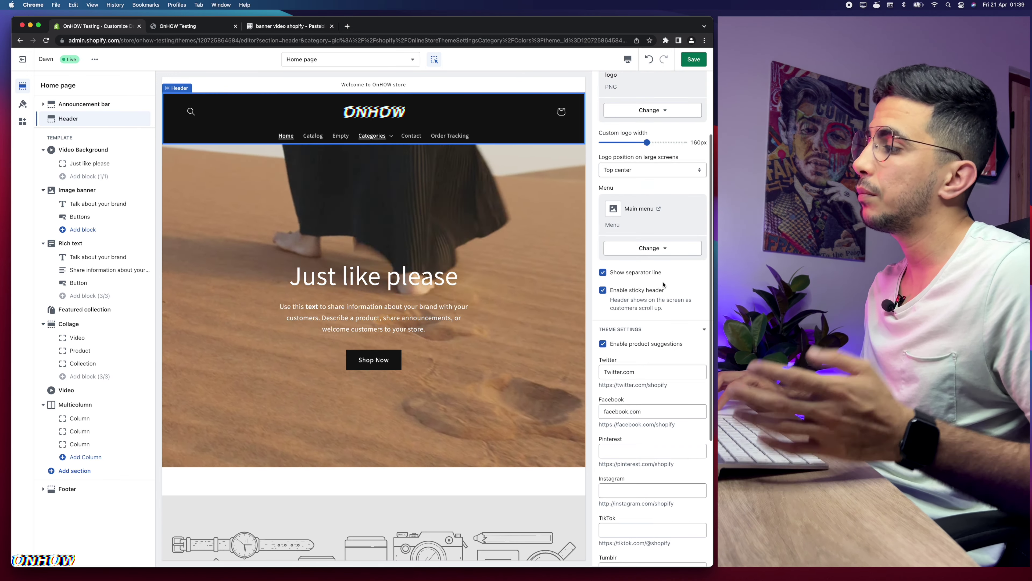
pyautogui.click(637, 329)
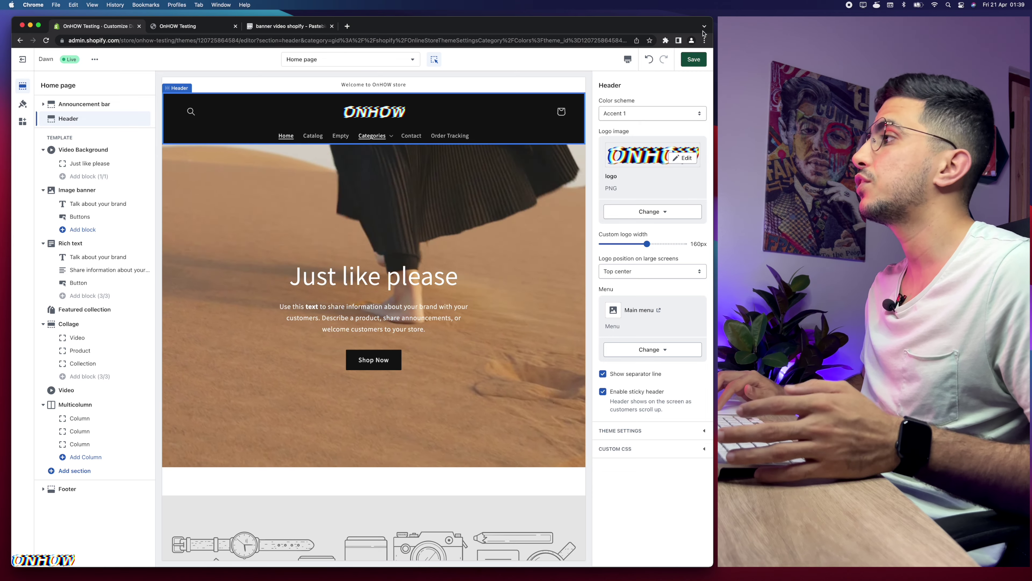
pyautogui.click(694, 60)
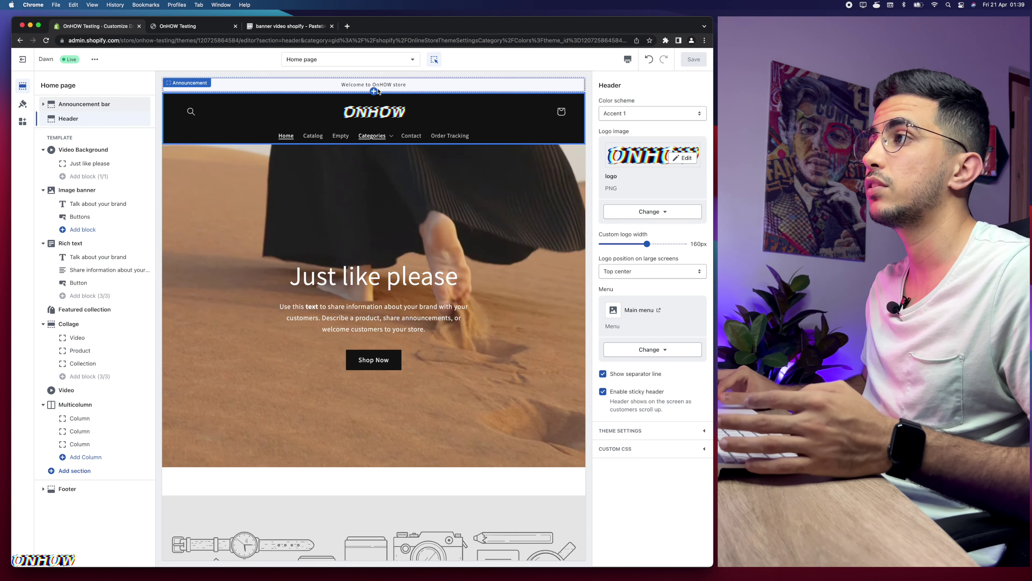
# Step: Open the settings of the announcement above the header and examine its text
pyautogui.click(376, 85)
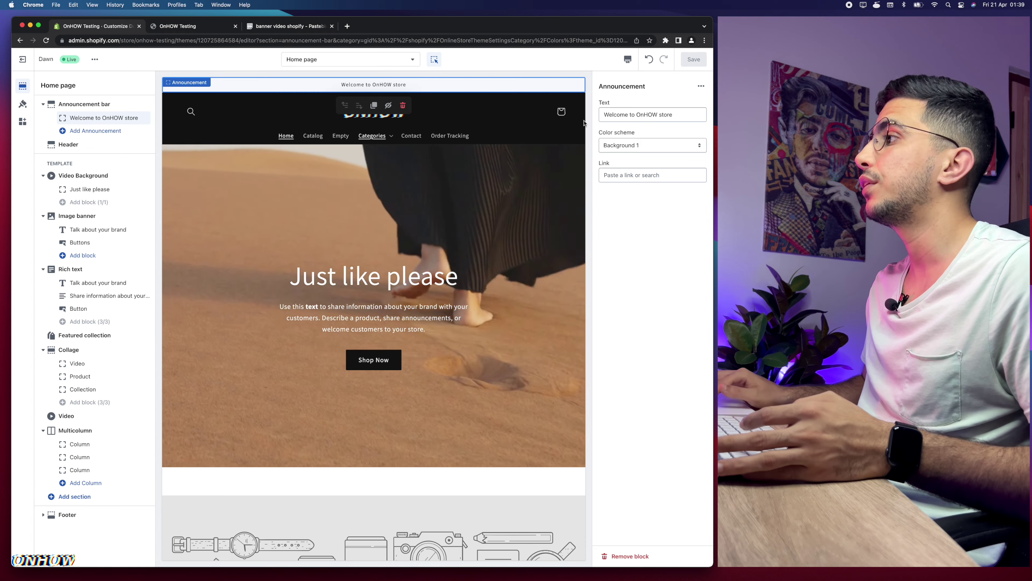
pyautogui.moveTo(673, 115); pyautogui.dragTo(600, 114)
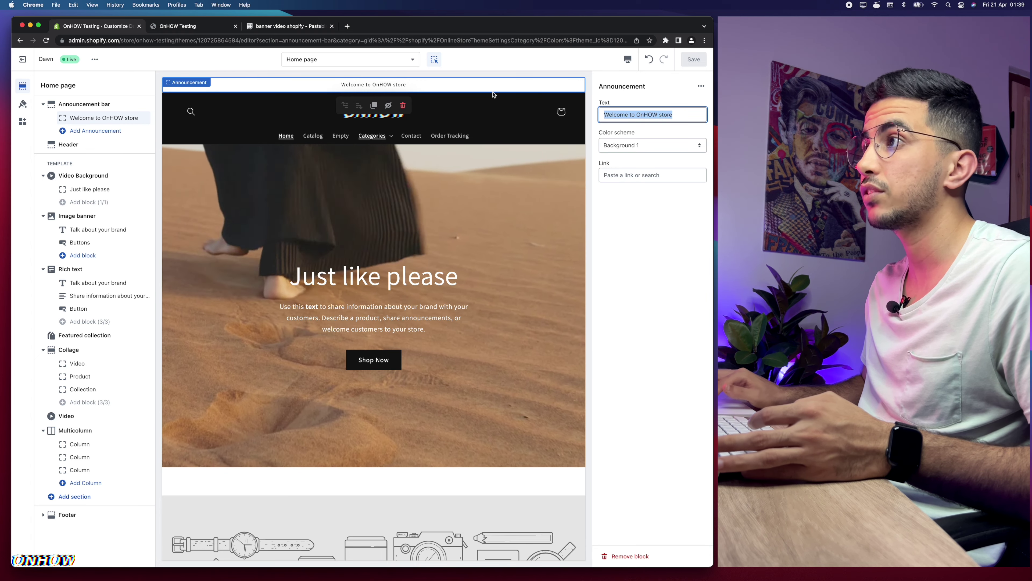
pyautogui.click(678, 111)
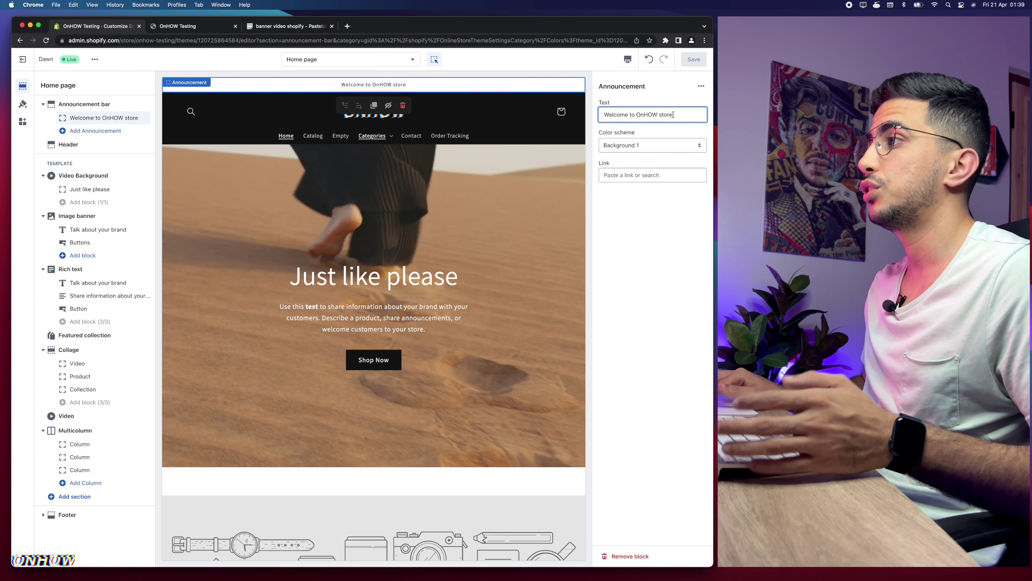
pyautogui.moveTo(673, 114); pyautogui.dragTo(610, 114)
pyautogui.click(647, 132)
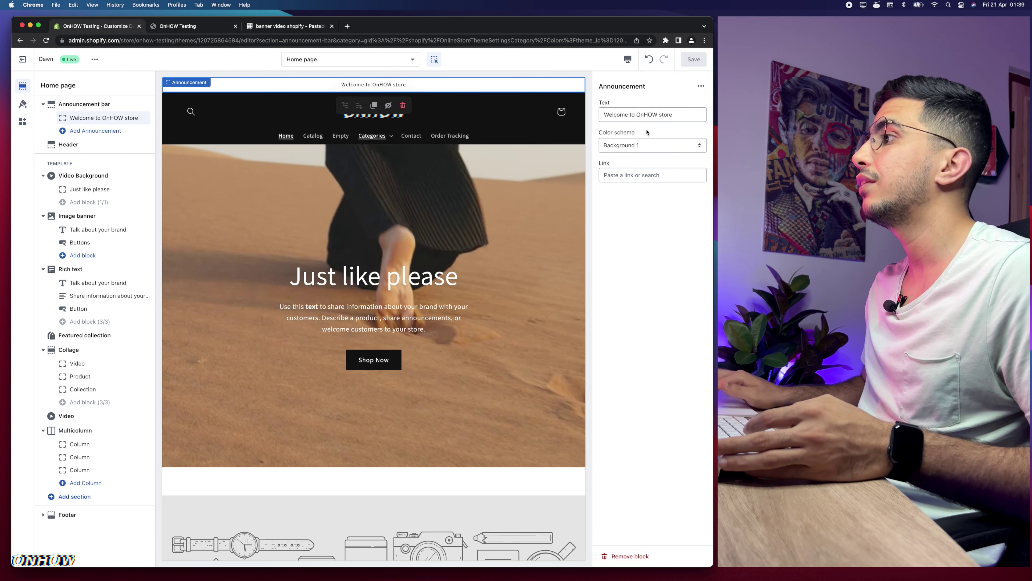
# Step: Try the Background 2, Inverse and Accent 1 color schemes on the announcement
pyautogui.click(644, 145)
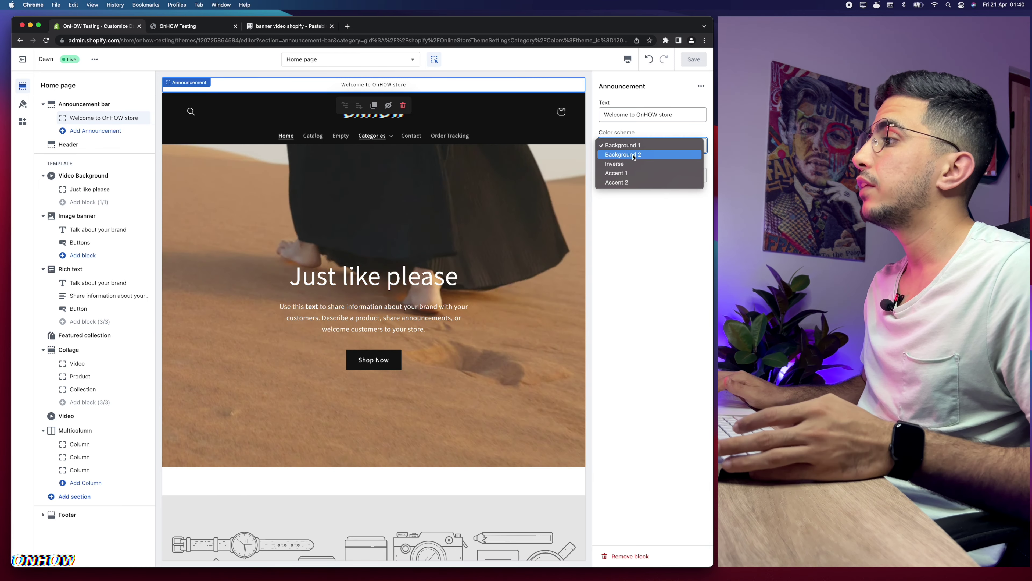
pyautogui.click(633, 154)
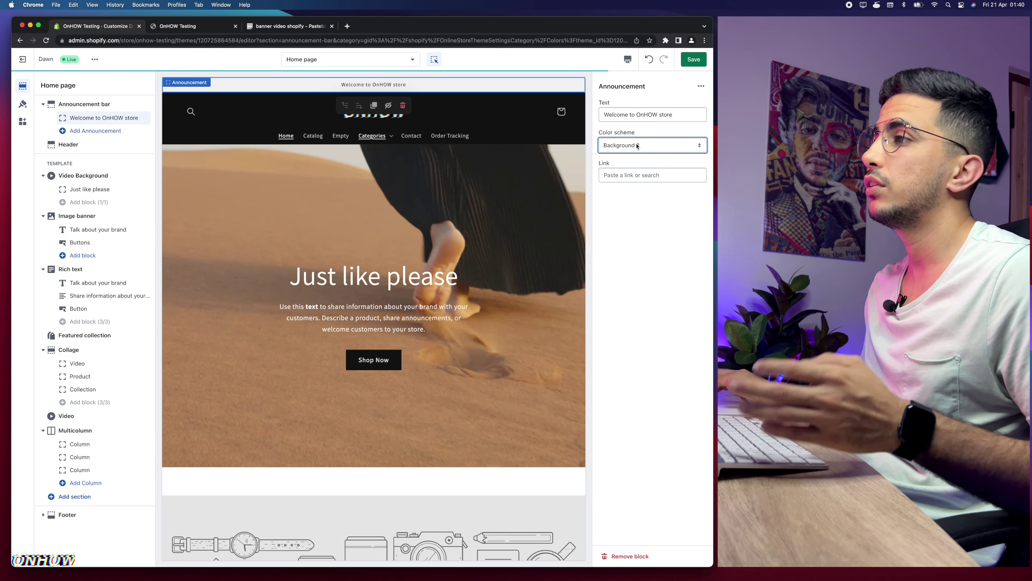
pyautogui.click(638, 145)
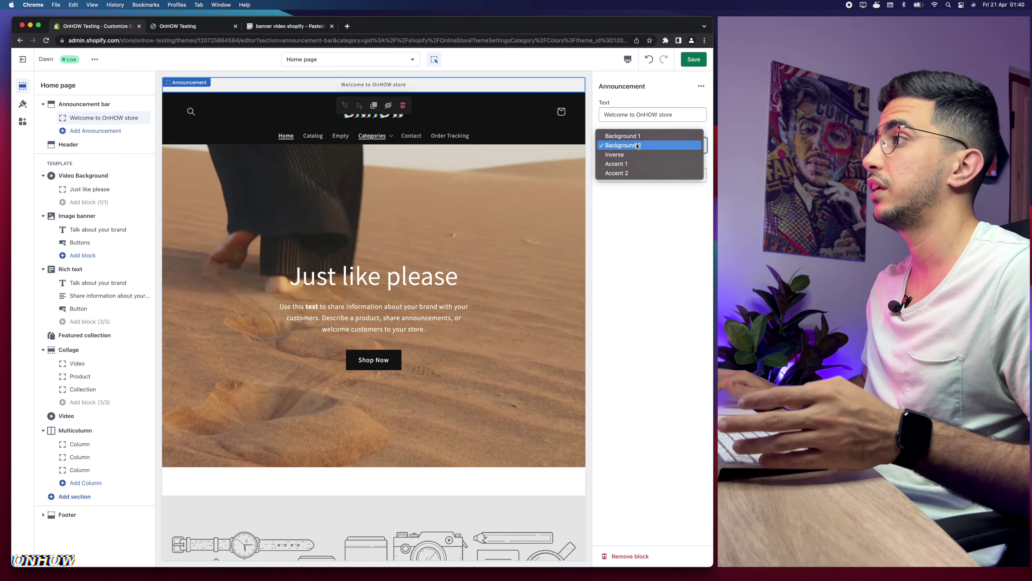
pyautogui.click(636, 156)
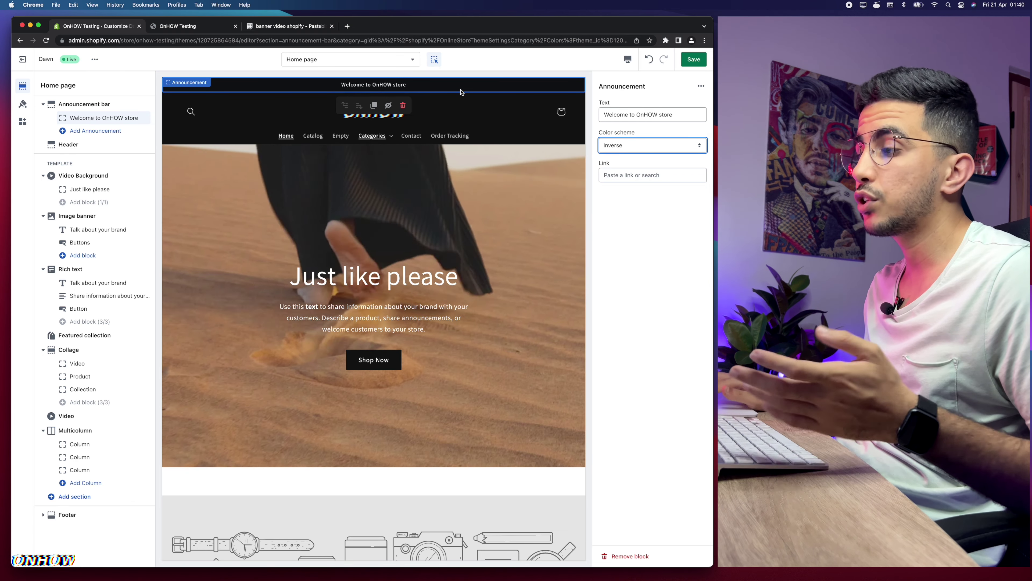
pyautogui.scroll(-10, 337, 461)
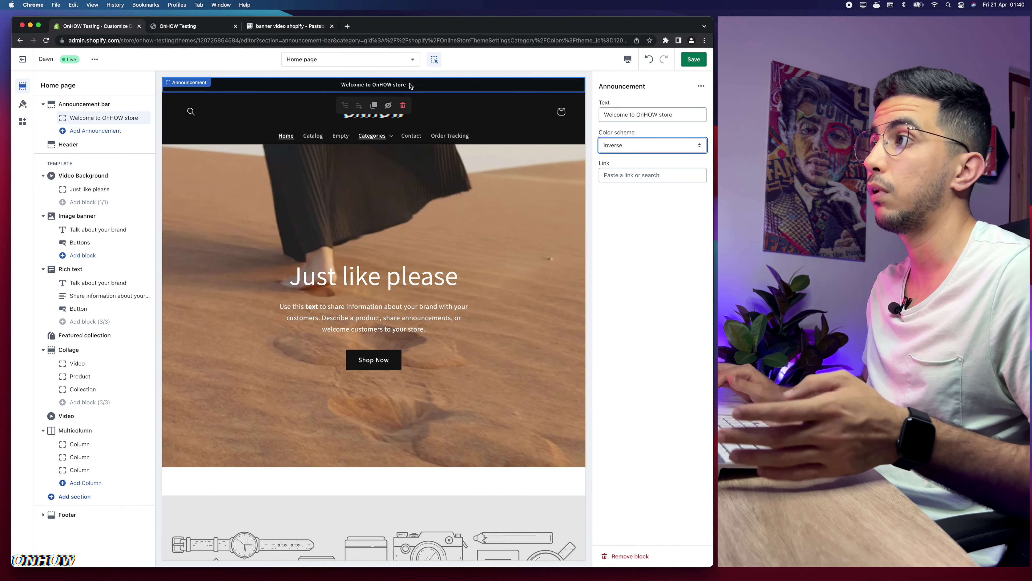
pyautogui.click(640, 145)
pyautogui.click(629, 154)
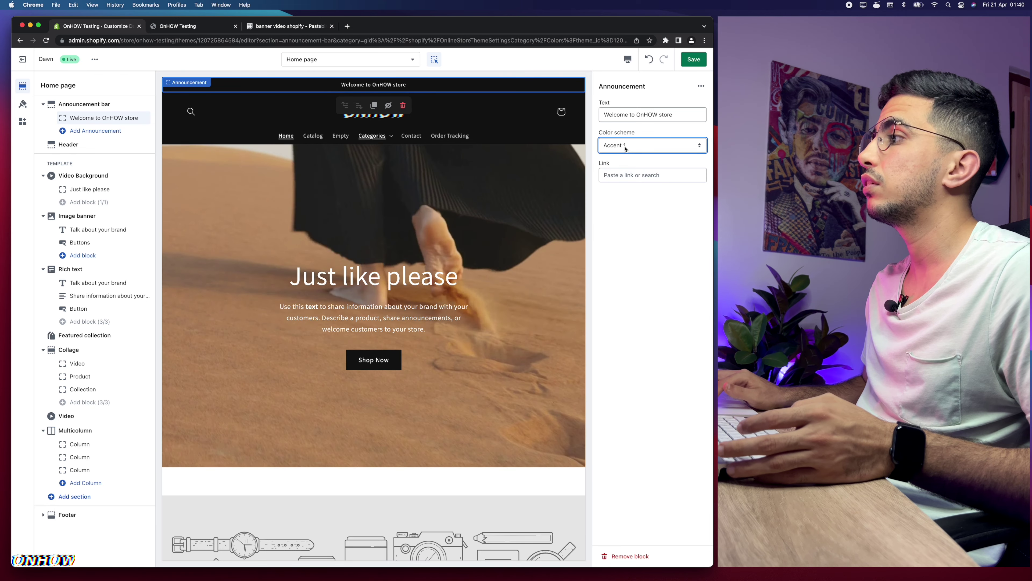
# Step: Set the announcement's color scheme to Accent 2 and save the theme changes
pyautogui.click(625, 148)
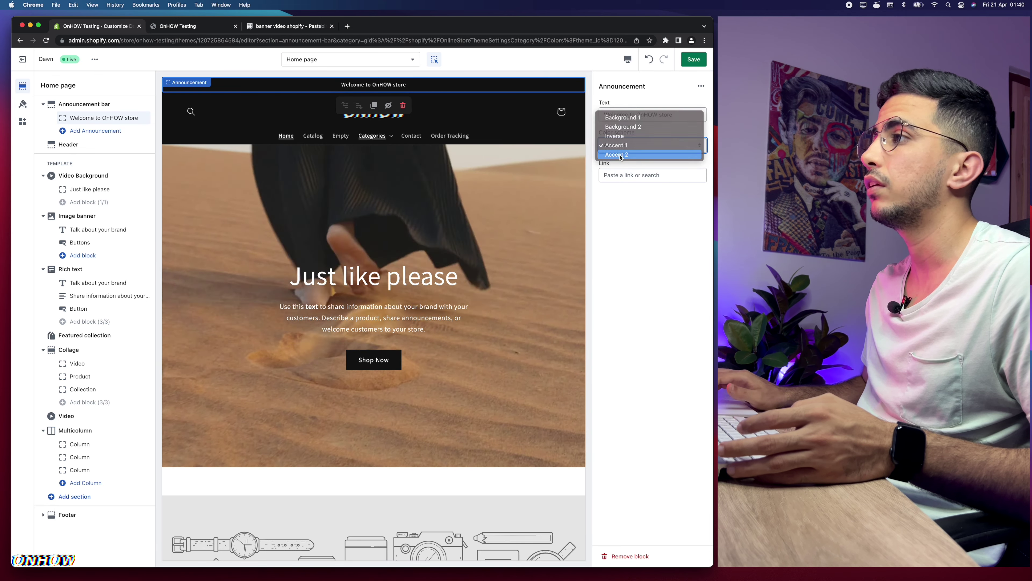
pyautogui.click(621, 155)
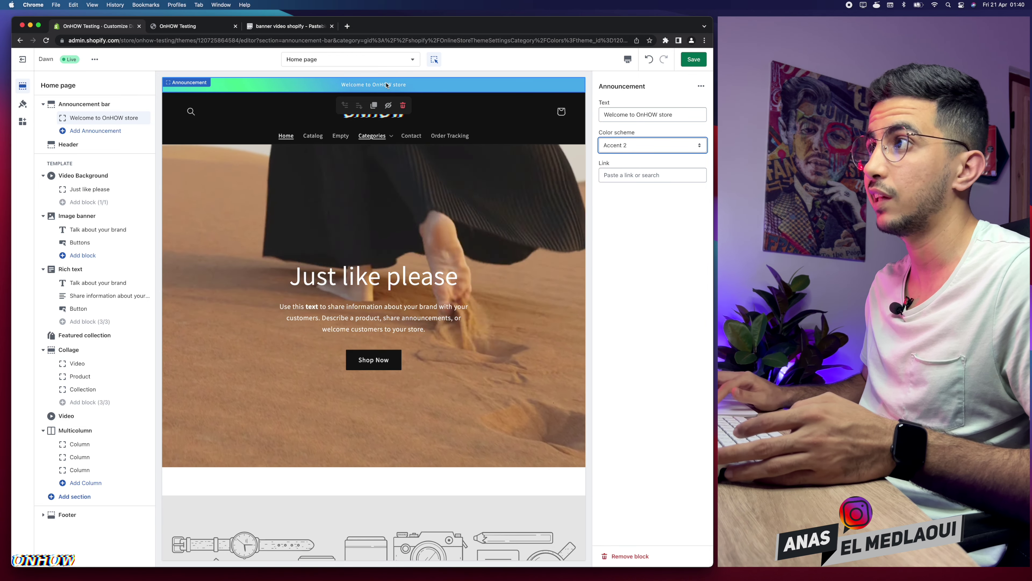
pyautogui.press('super+s')
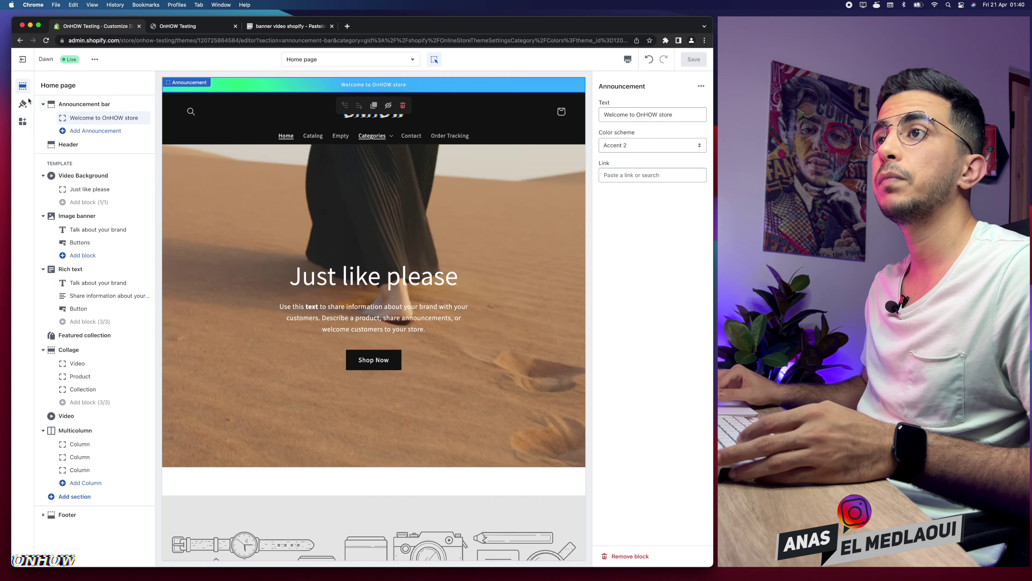
# Step: Adjust the theme's Accent 2 gradient to 52° with its pink stop at 46%, green at 65% and blue at 86%, and save
pyautogui.click(25, 104)
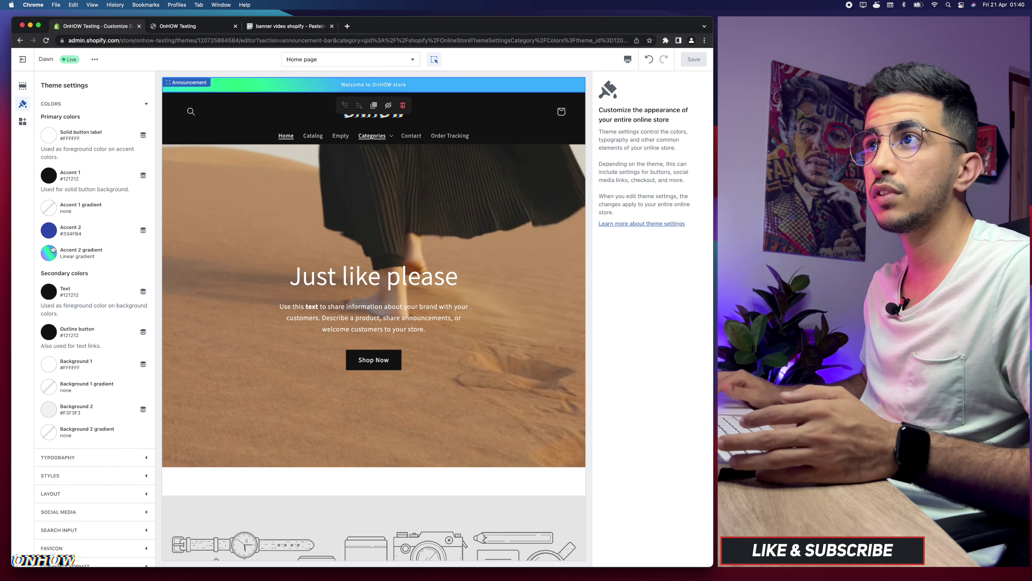
pyautogui.click(69, 457)
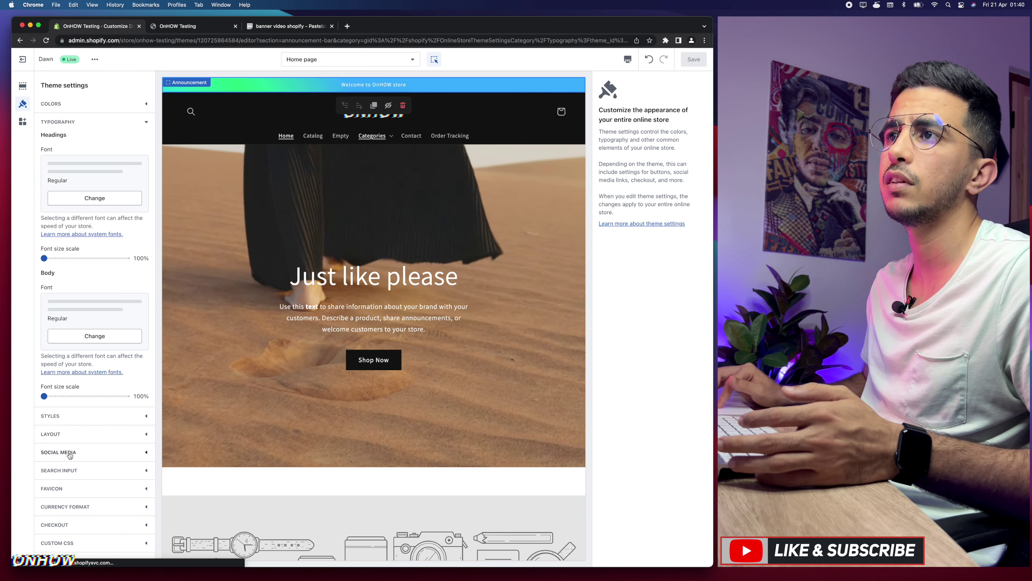
pyautogui.click(73, 105)
pyautogui.click(73, 105)
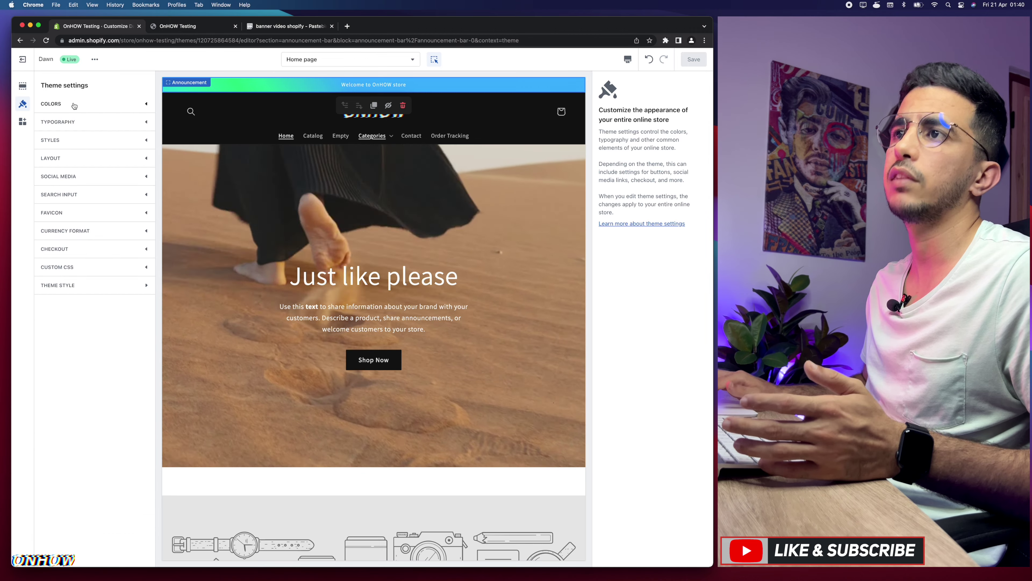
pyautogui.click(58, 104)
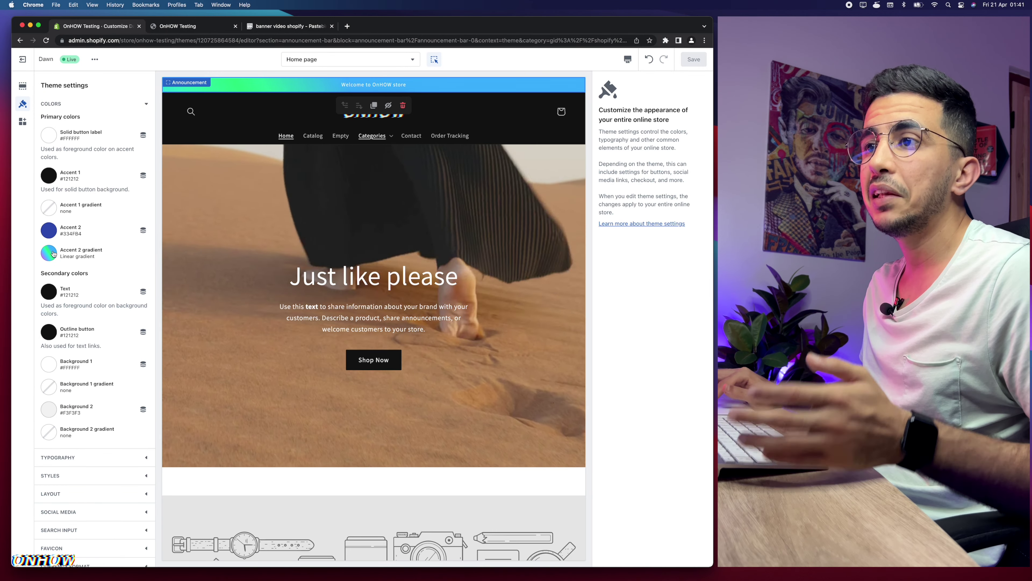
pyautogui.click(49, 253)
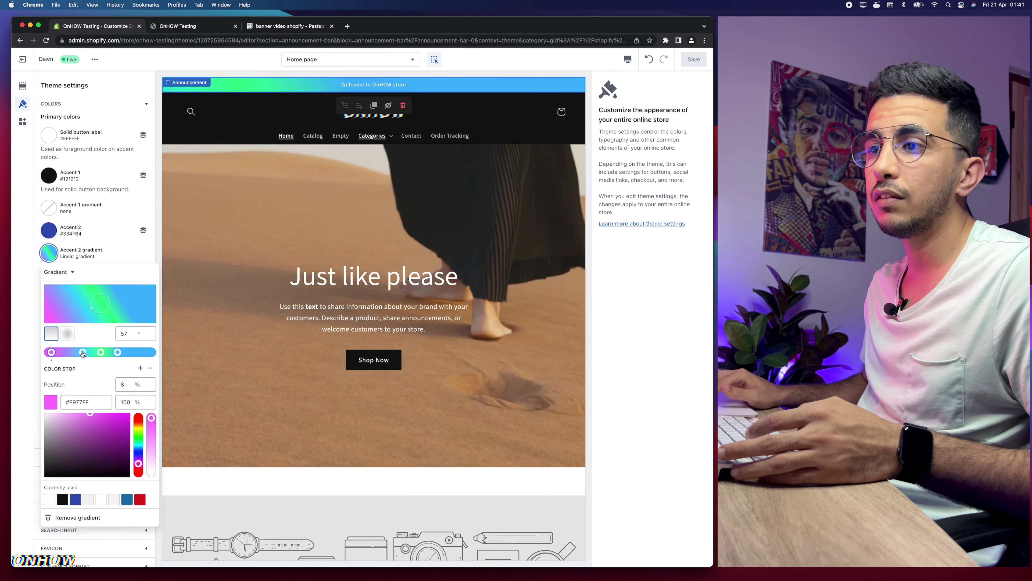
pyautogui.moveTo(82, 352); pyautogui.dragTo(139, 353)
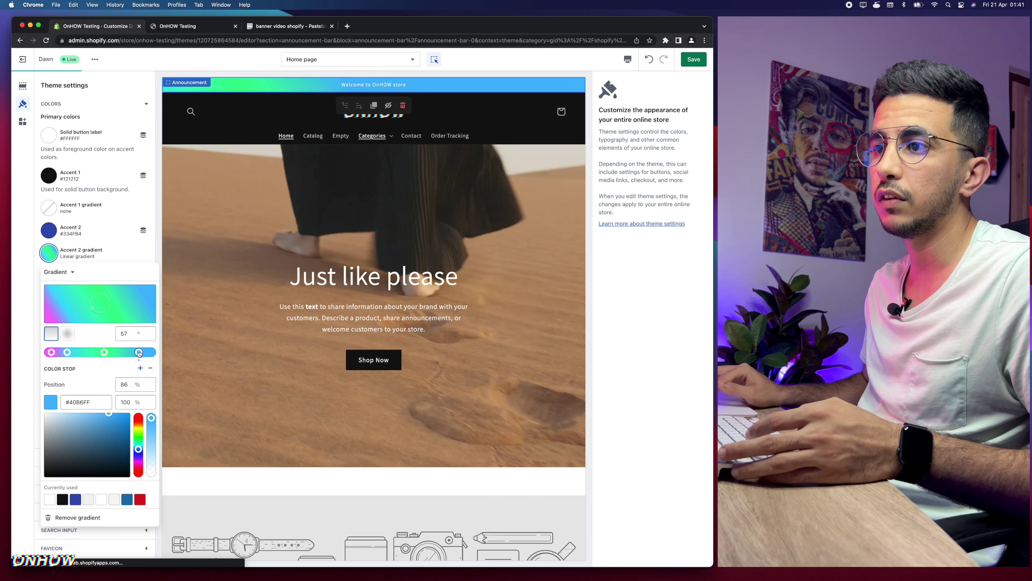
pyautogui.moveTo(67, 352); pyautogui.dragTo(115, 353)
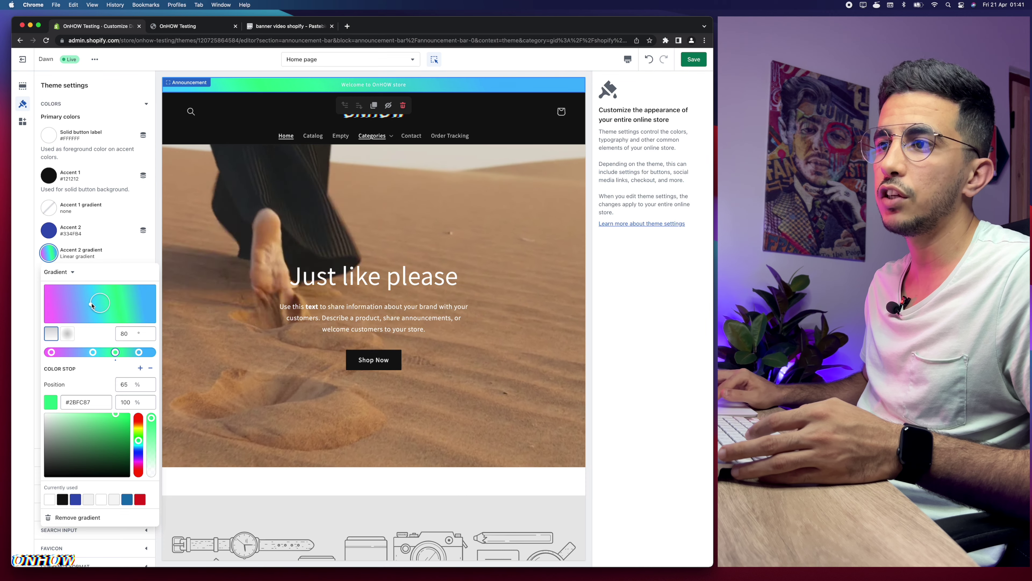
pyautogui.moveTo(91, 306); pyautogui.dragTo(95, 312)
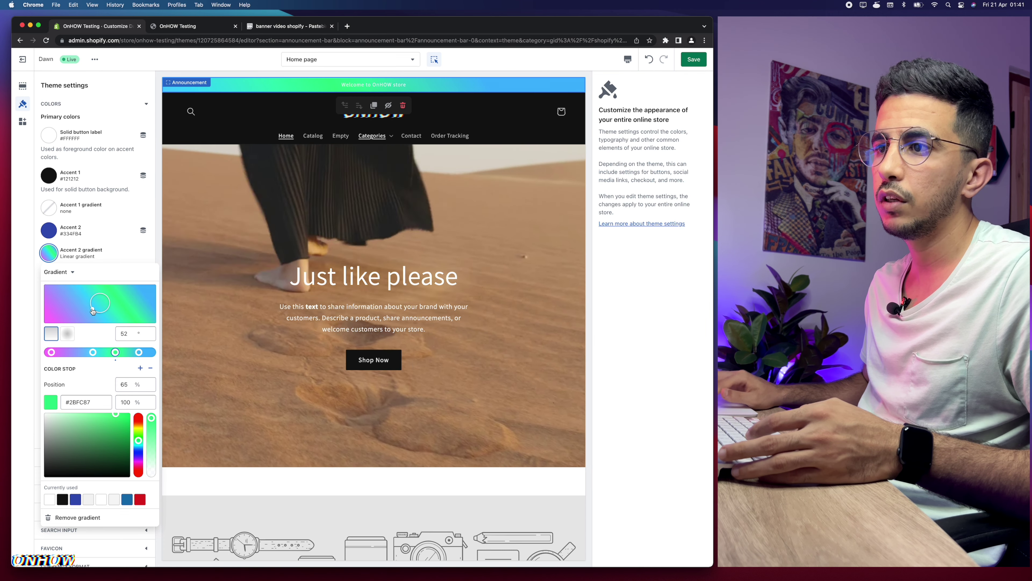
pyautogui.moveTo(93, 352); pyautogui.dragTo(94, 352)
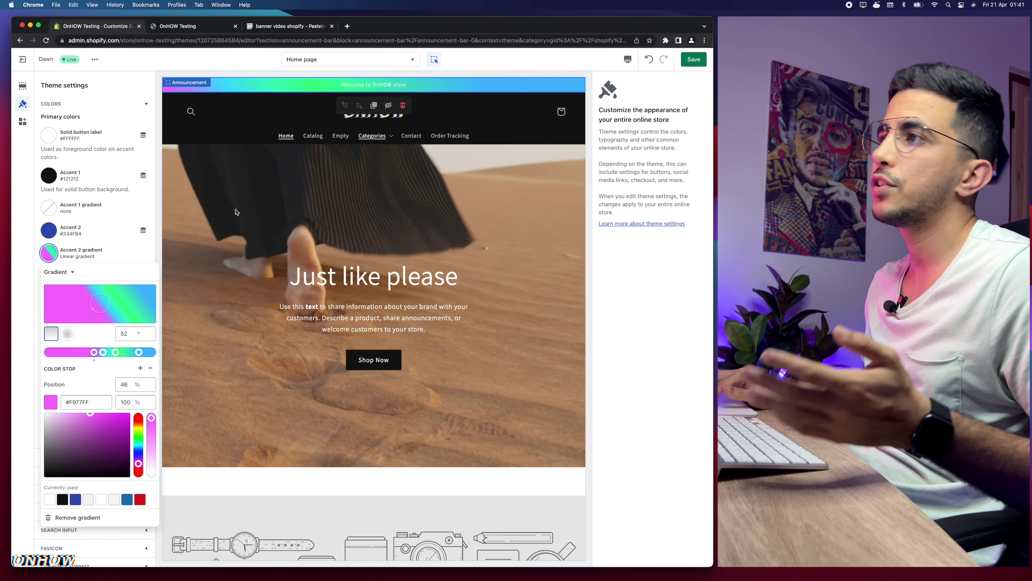
pyautogui.click(694, 59)
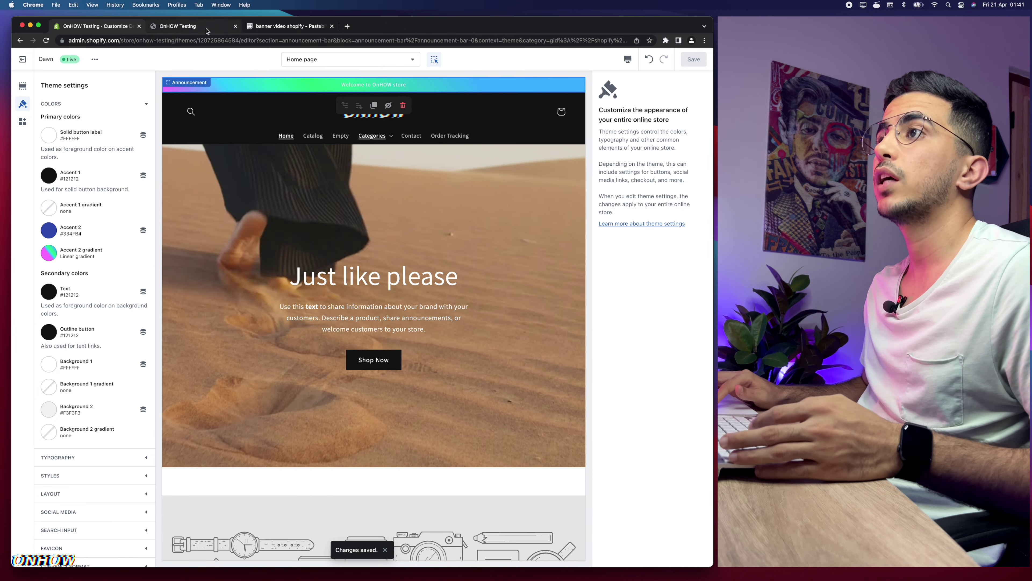
# Step: Reload the live storefront and examine the announcement bar, header logo and video background section
pyautogui.click(207, 27)
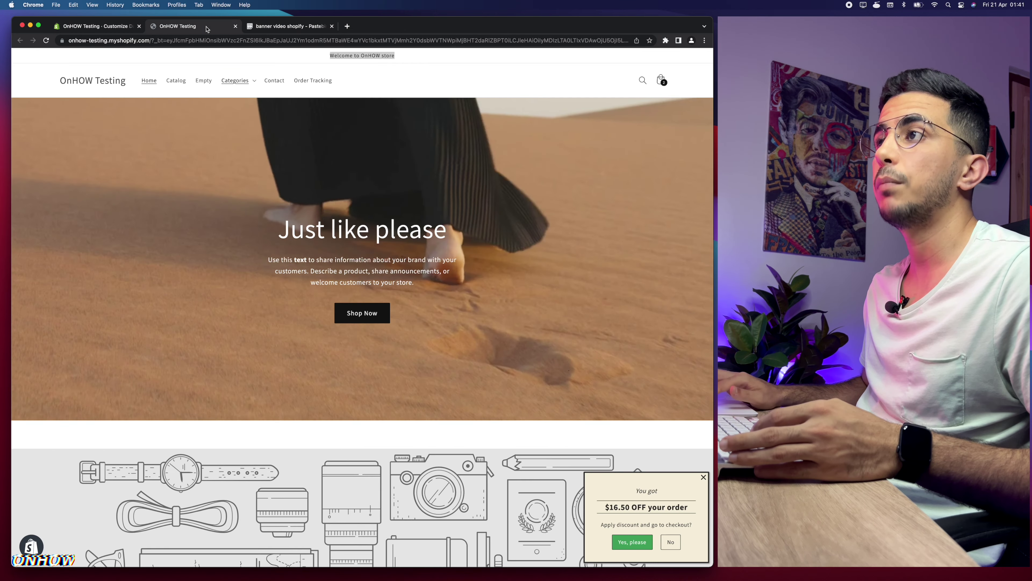
pyautogui.click(212, 38)
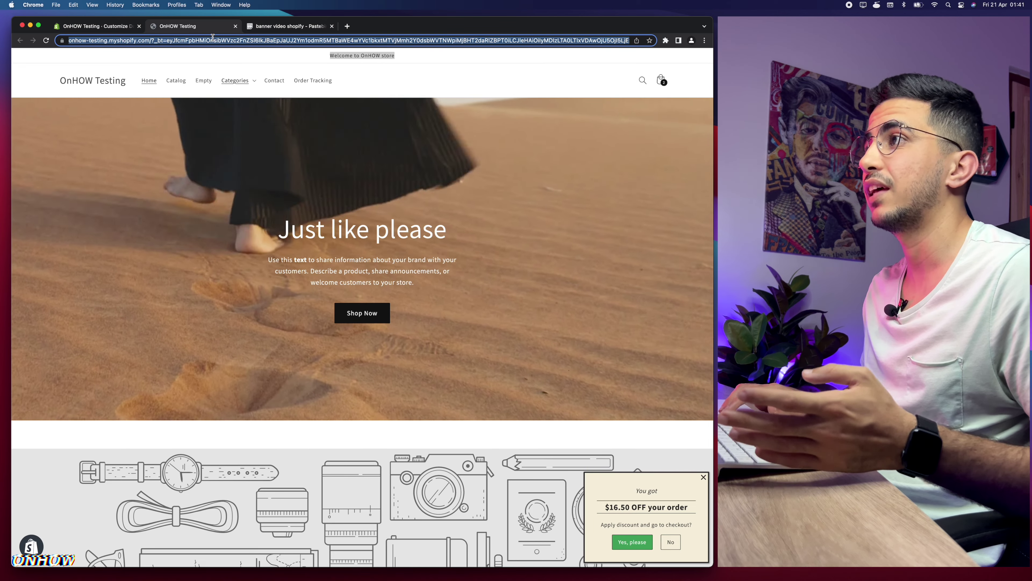
pyautogui.press('Return')
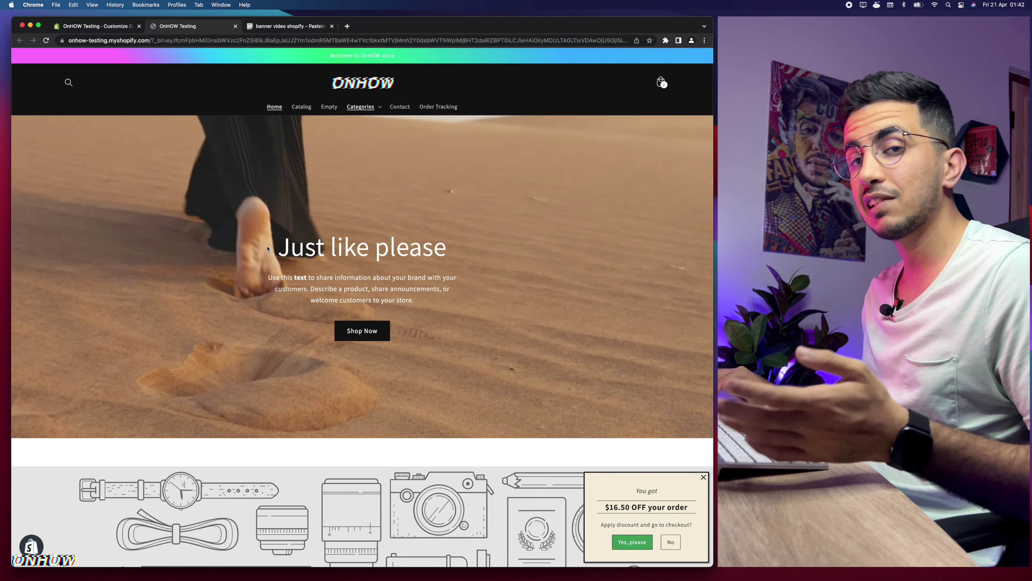
pyautogui.scroll(5, 341, 237)
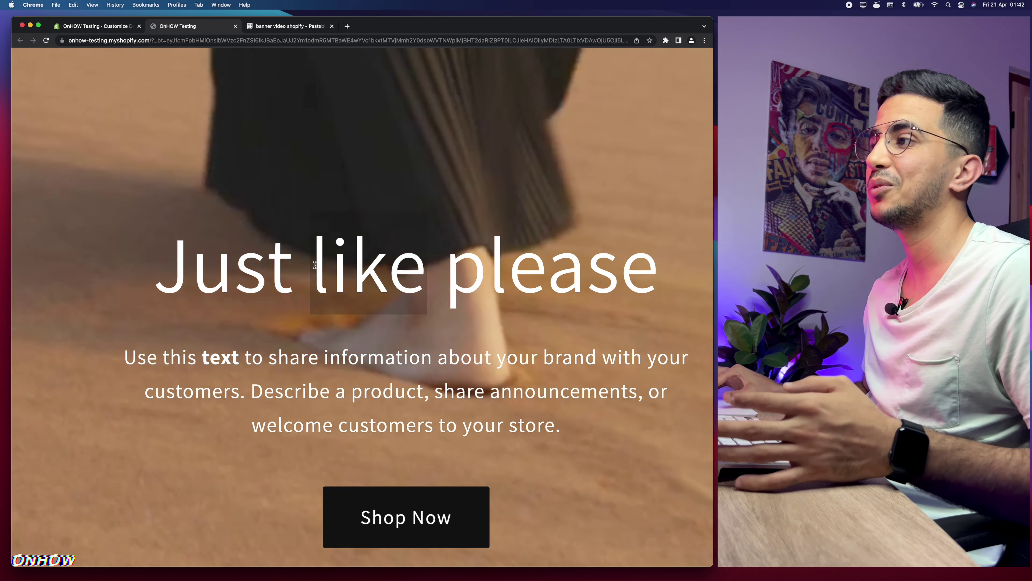
pyautogui.scroll(-5, 315, 265)
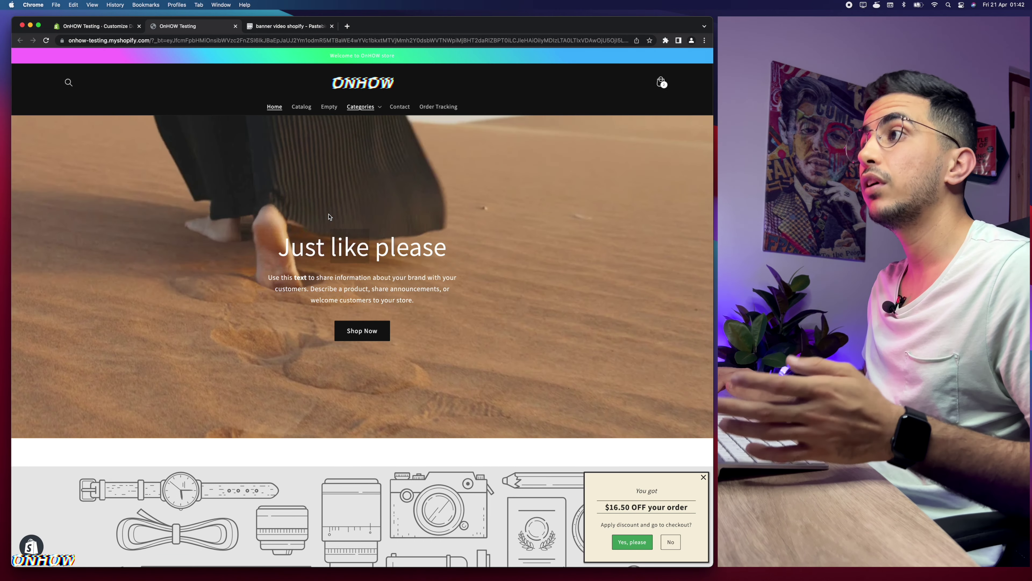